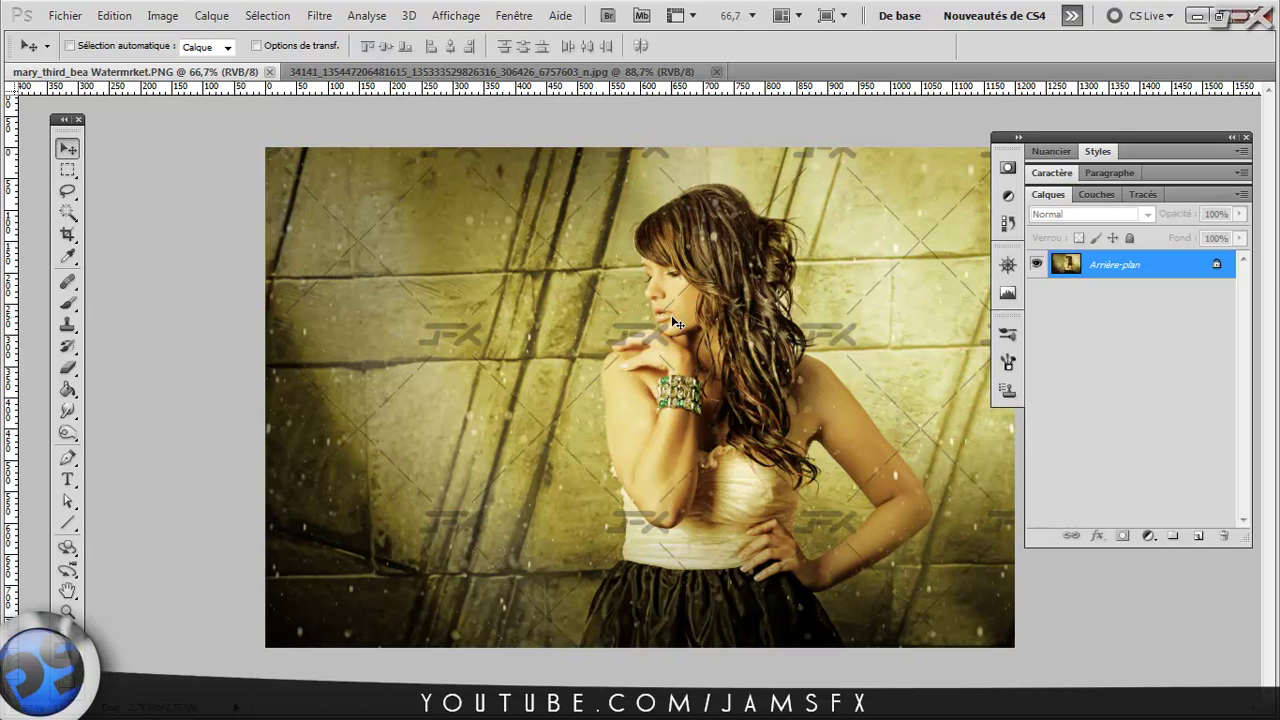
Step: Open the Nouveau dialog showing the 300 × 300 px, 100 px/pouce preset
key("ctrl+n")
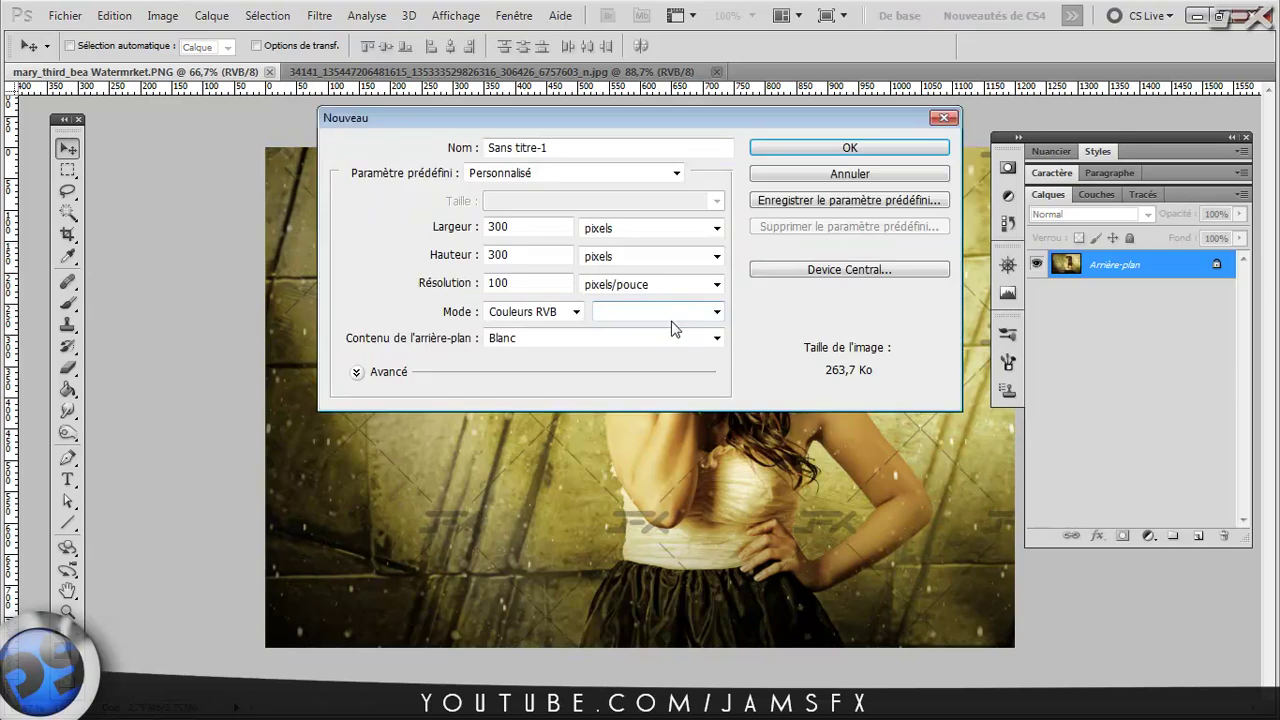
Step: Create blank document Sans titre-1 at 300 × 300 px and 100 px/pouce
left_click(490, 228)
left_click(499, 257)
left_click(510, 285)
left_click(899, 148)
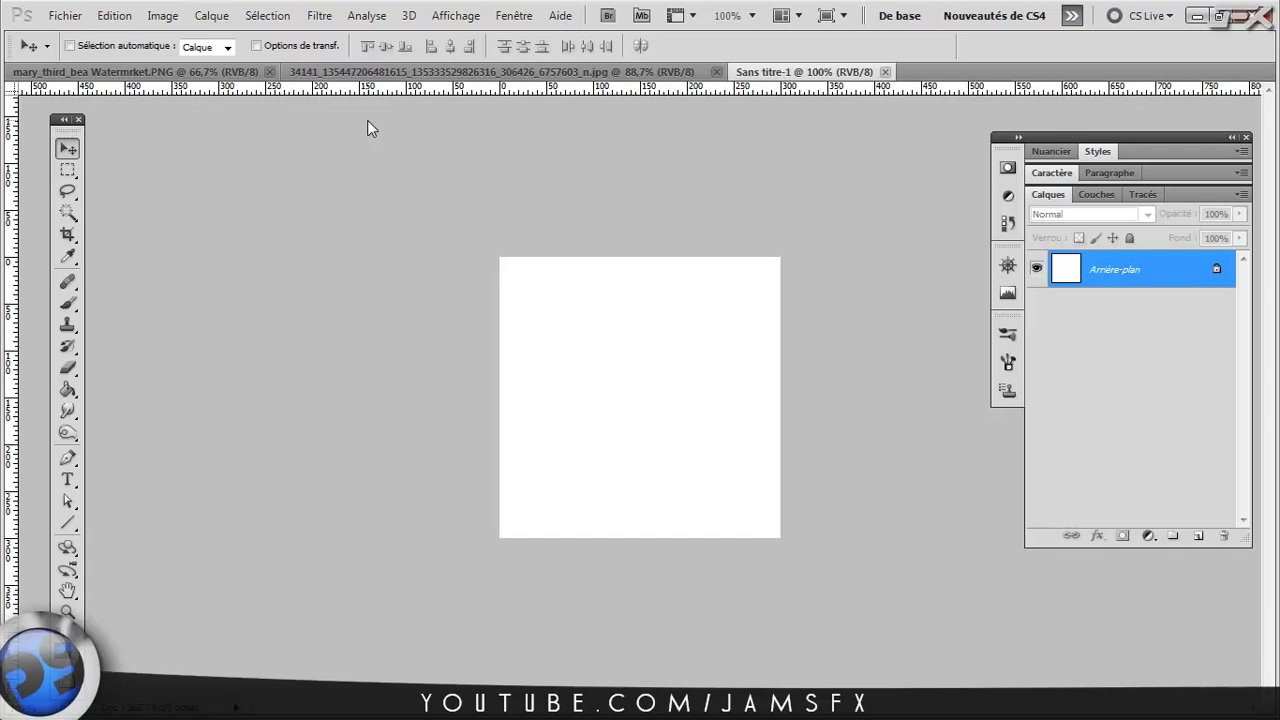
left_click(113, 16)
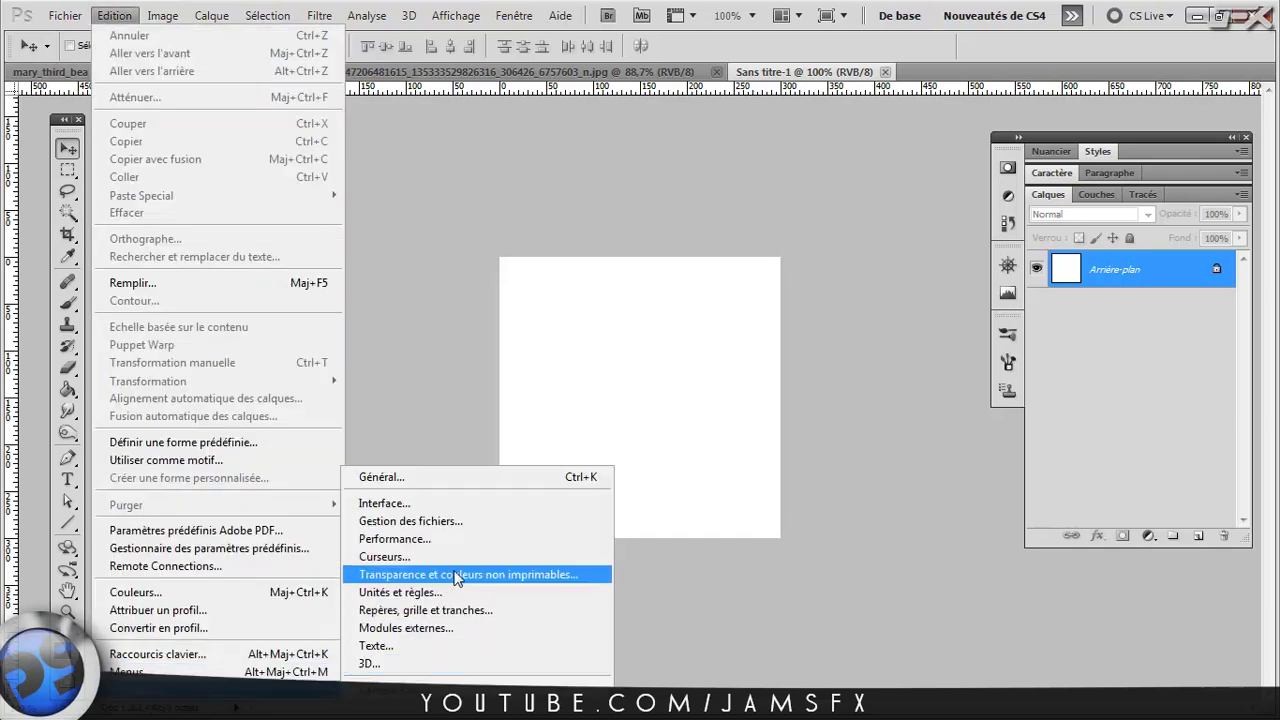
mouse_move(160, 688)
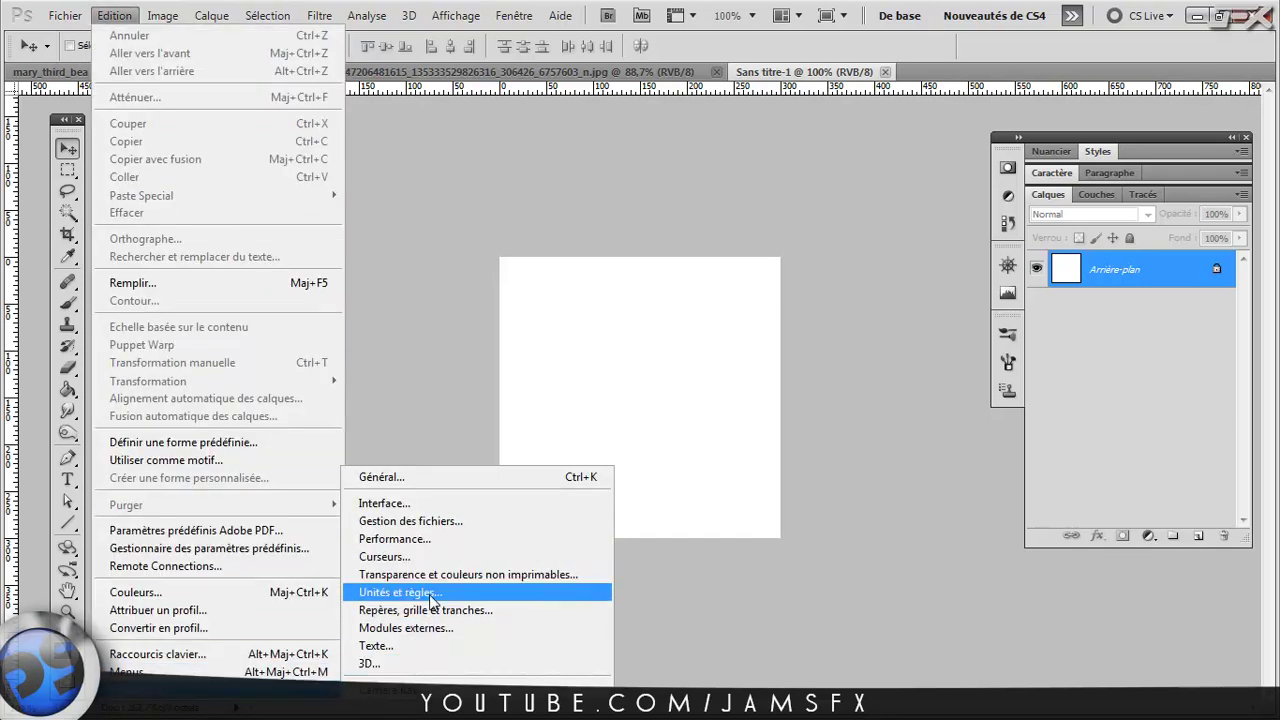
left_click(431, 594)
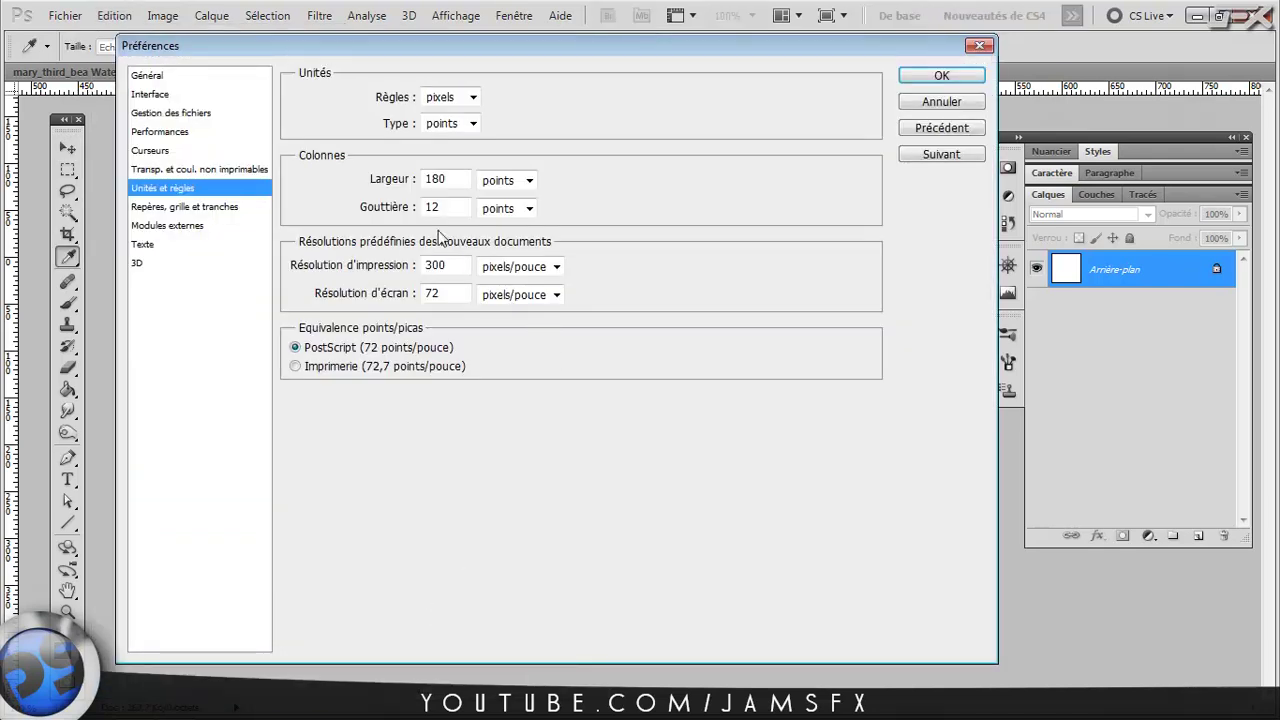
left_click(458, 100)
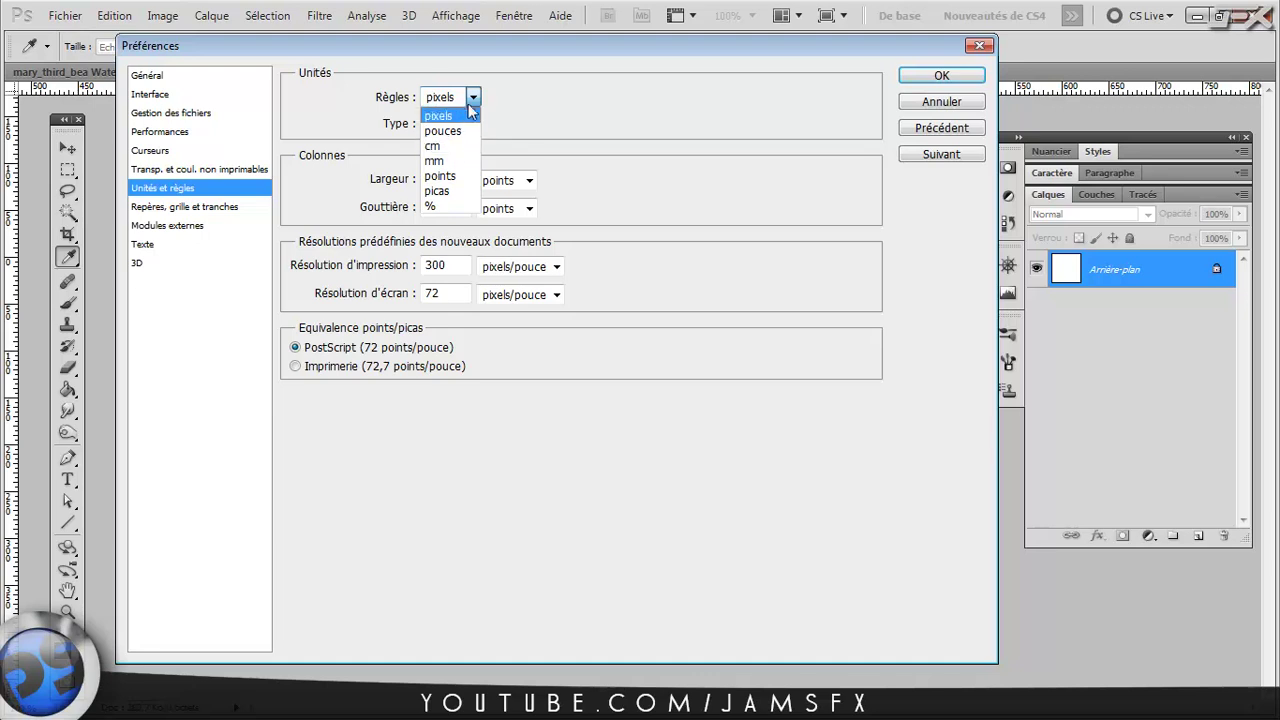
left_click(492, 100)
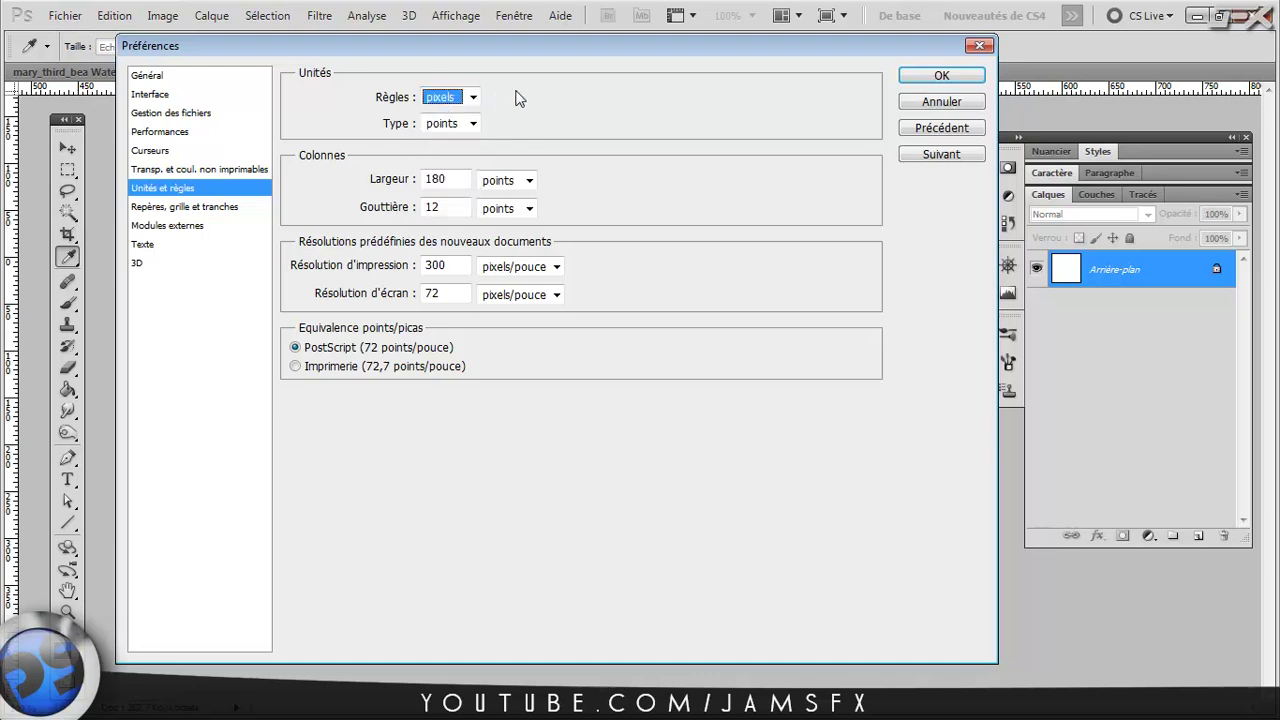
left_click(950, 104)
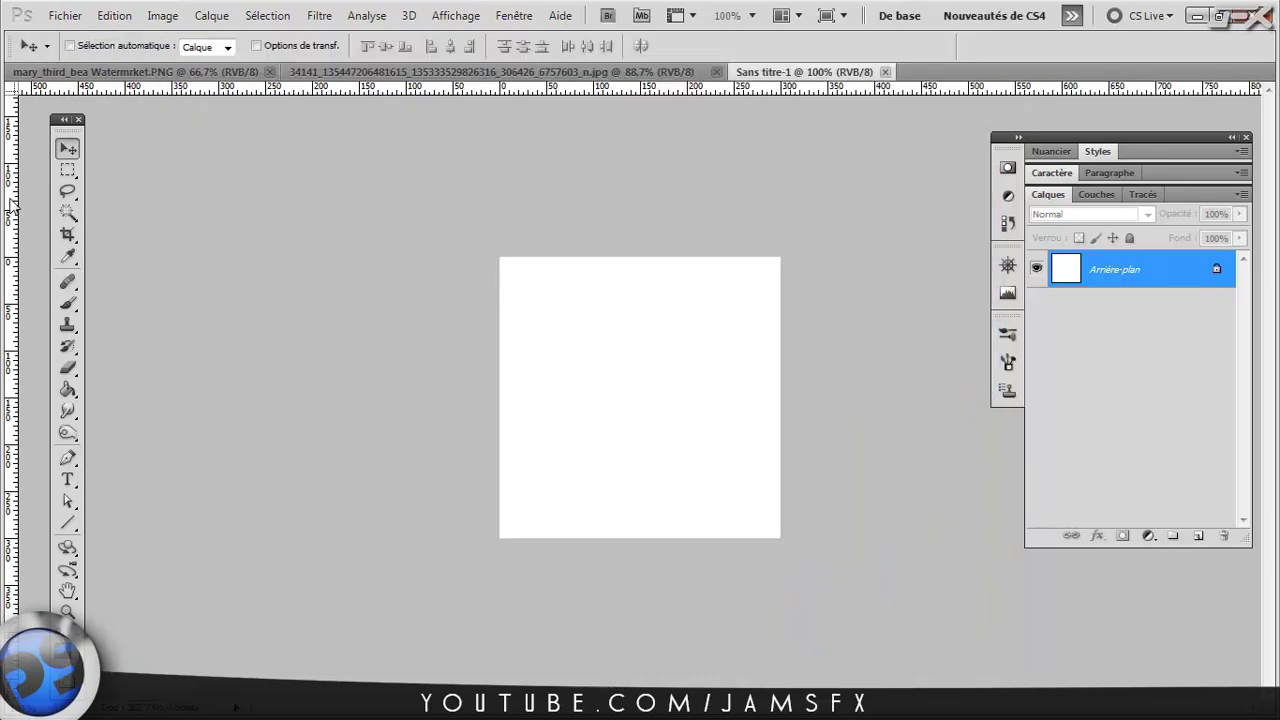
Step: Place guides on the canvas's left and bottom edges and a vertical guide at 150 px
mouse_move(18, 198)
left_mouse_down()
mouse_move(543, 223)
mouse_move(500, 223)
left_mouse_up()
mouse_move(688, 91)
left_mouse_down()
mouse_move(671, 146)
mouse_move(654, 537)
left_mouse_up()
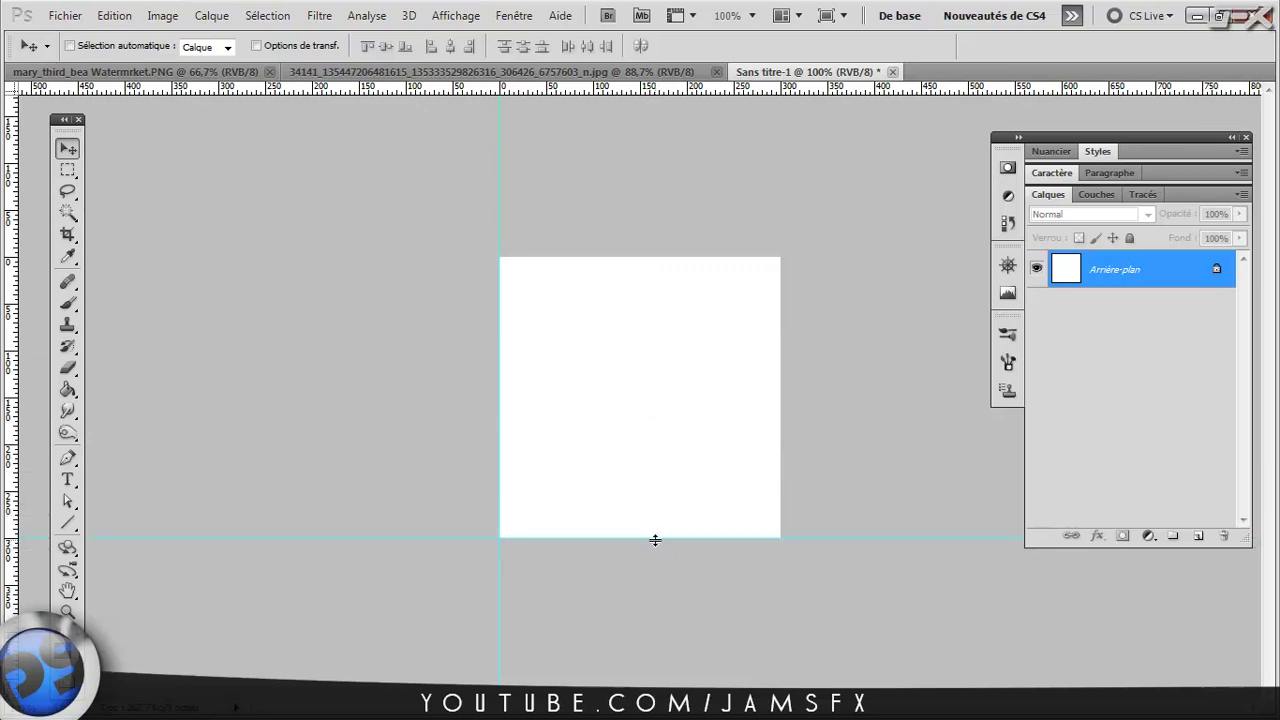
left_click_drag(11, 231, 641, 265)
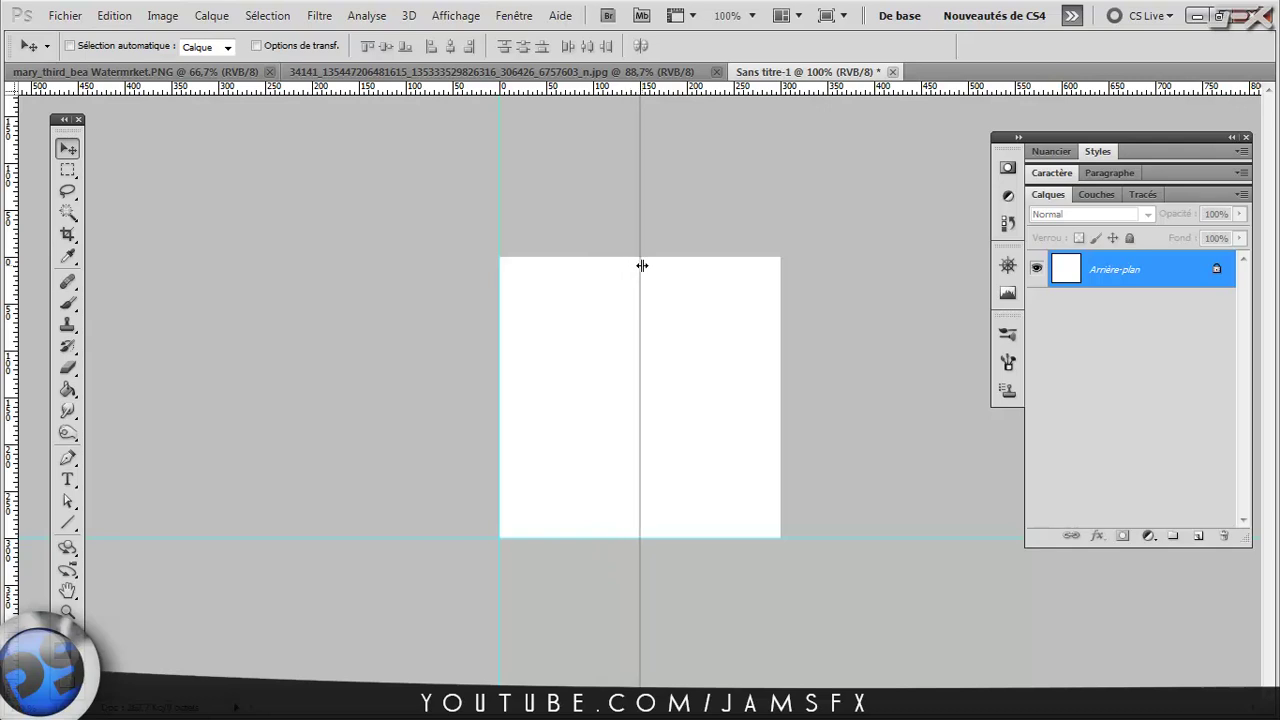
left_click_drag(642, 265, 641, 265)
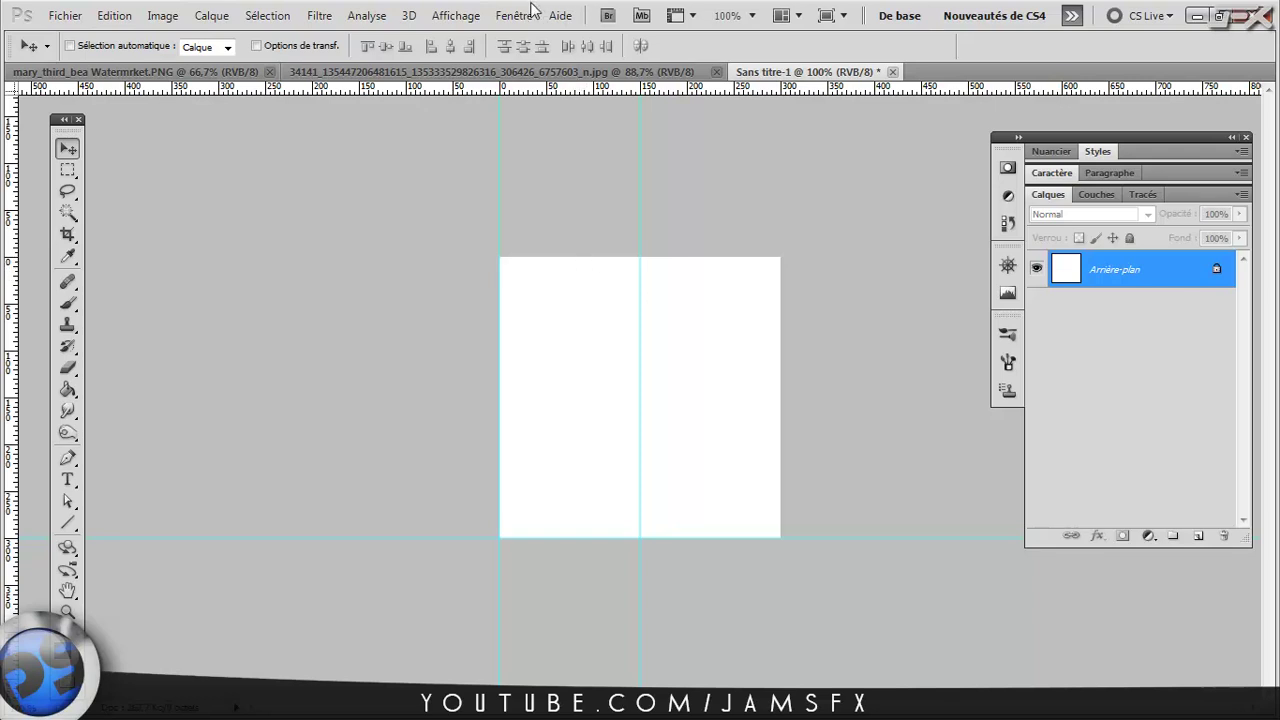
Step: Add vertical guides at 27 px and 33 px via Nouveau repère
left_click(475, 20)
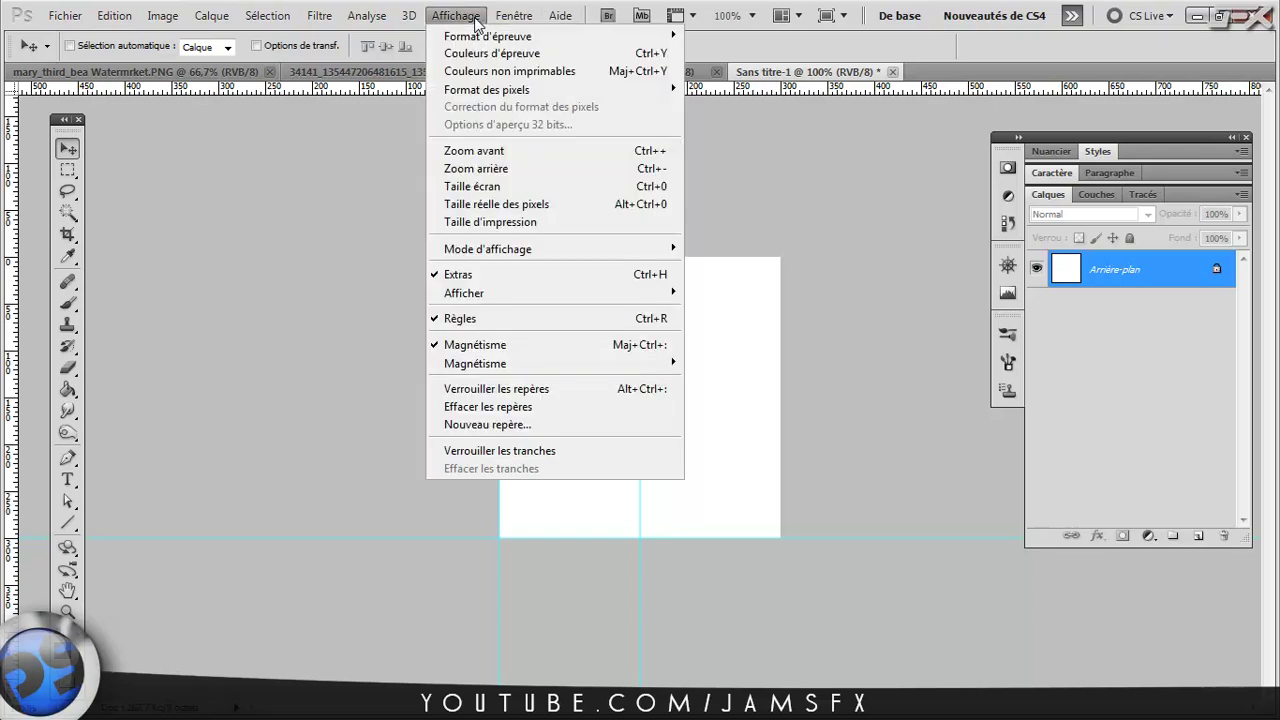
left_click(487, 424)
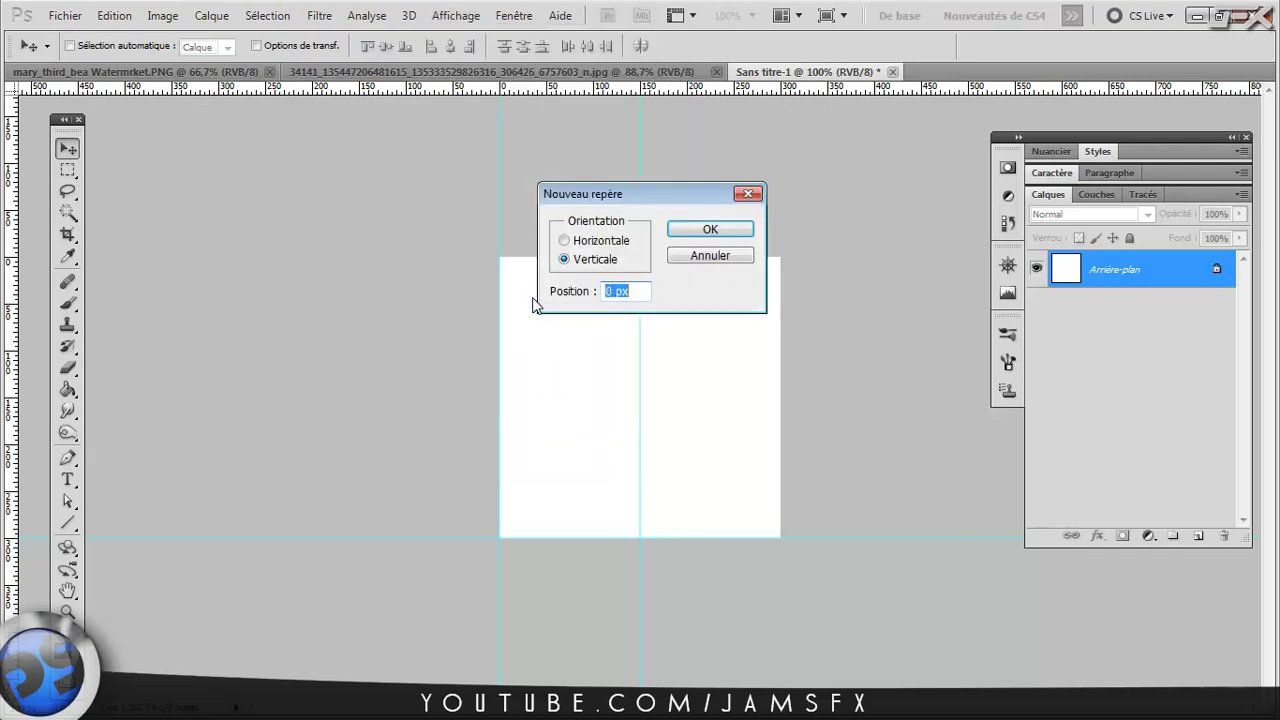
type("27")
key("Return")
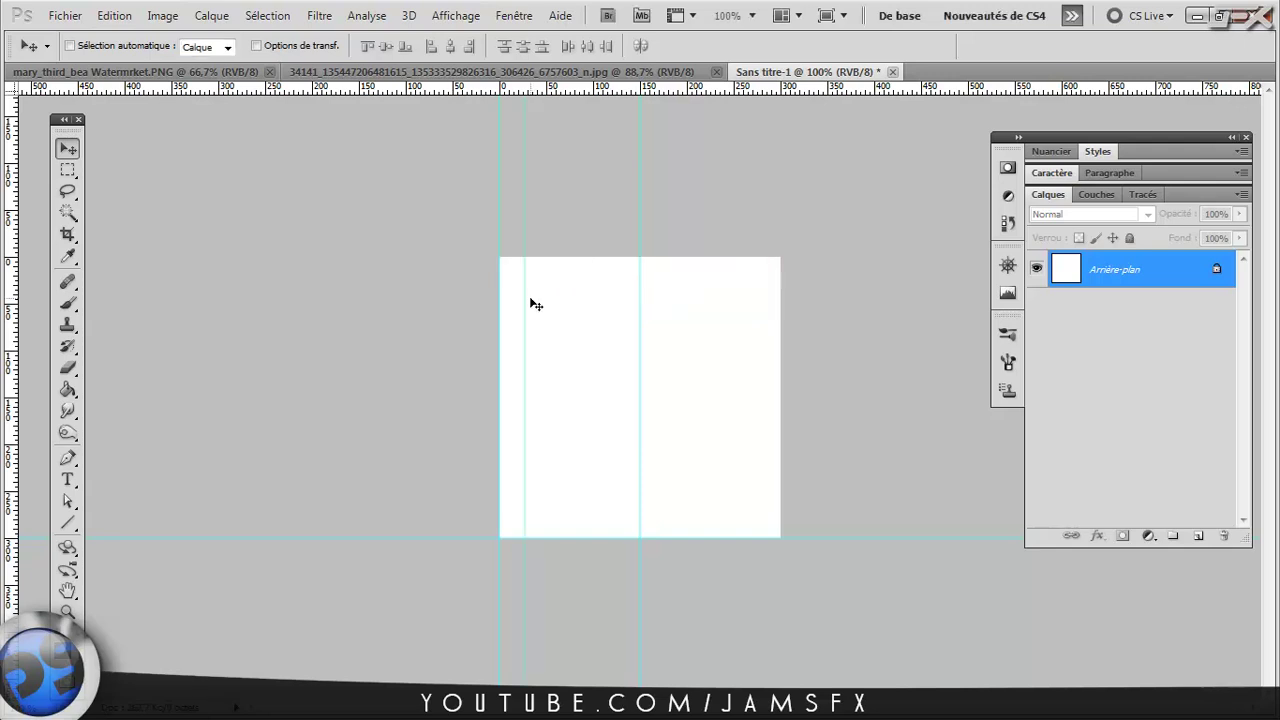
left_click(455, 15)
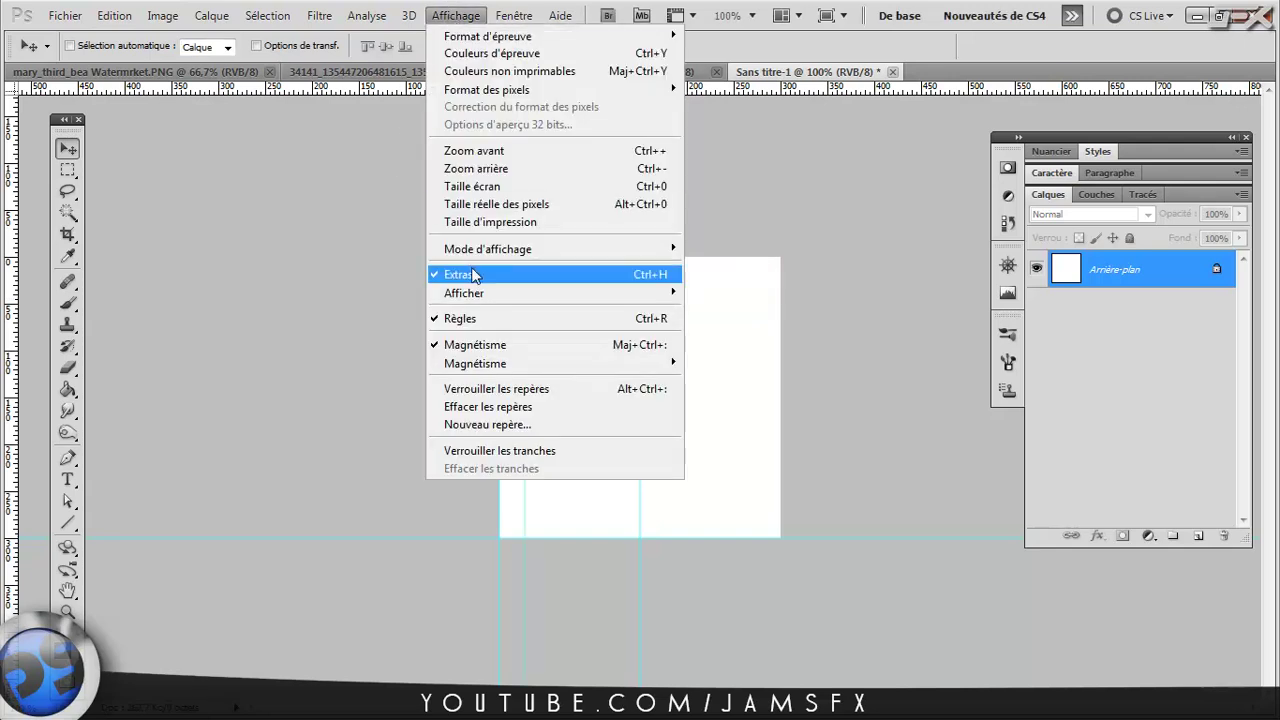
left_click(488, 425)
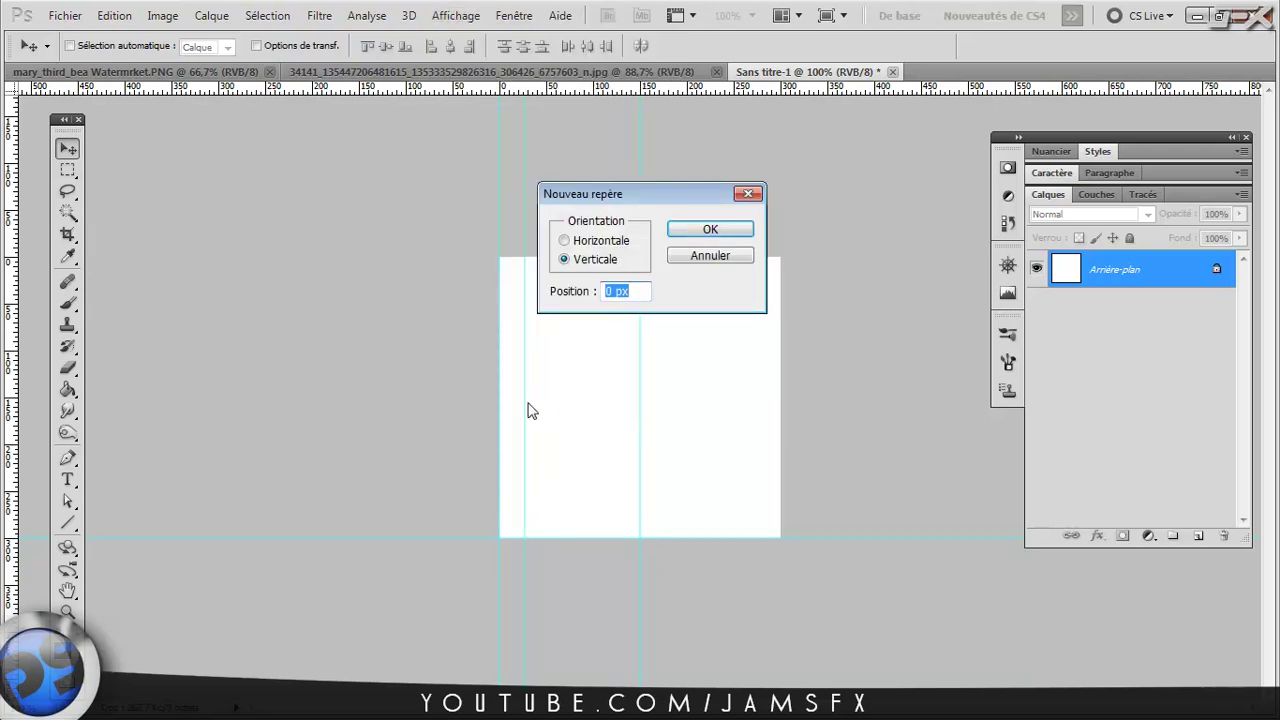
type("33")
key("Return")
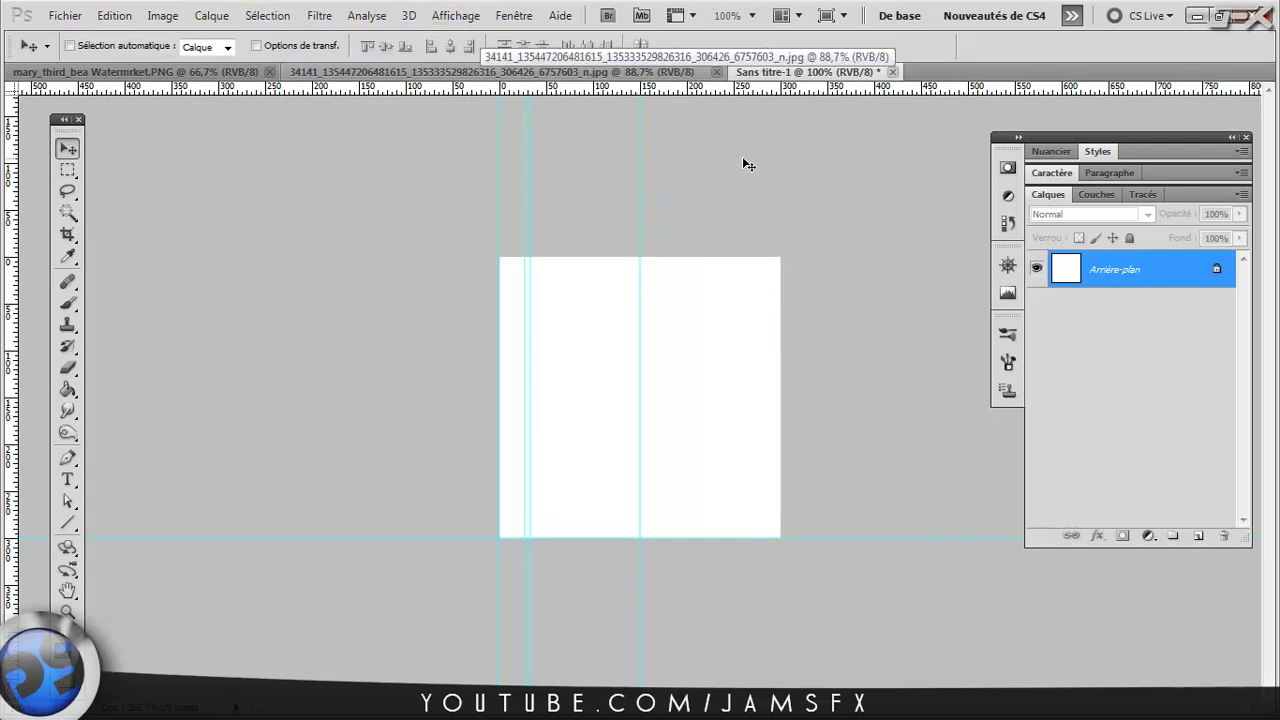
Step: Add vertical guides at 57 px and 63 px
key("alt+h")
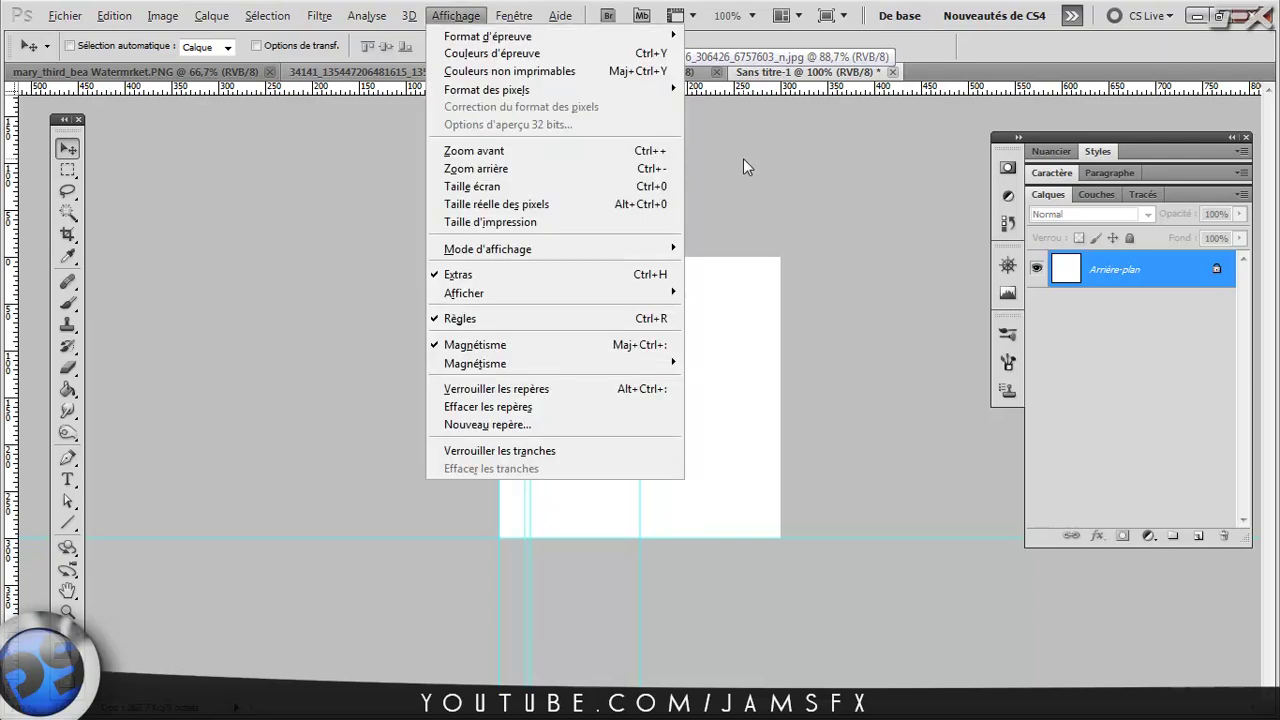
key("Up")
key("Up")
key("Up")
key("Up")
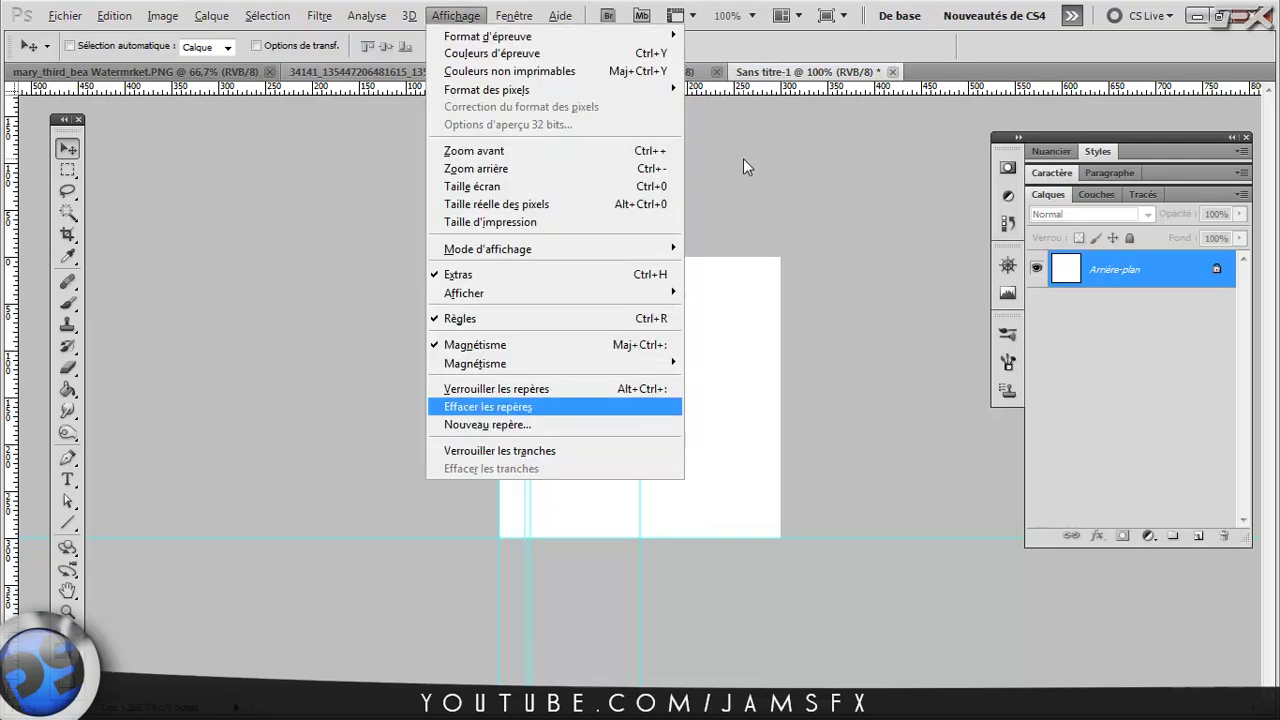
key("Down")
key("Return")
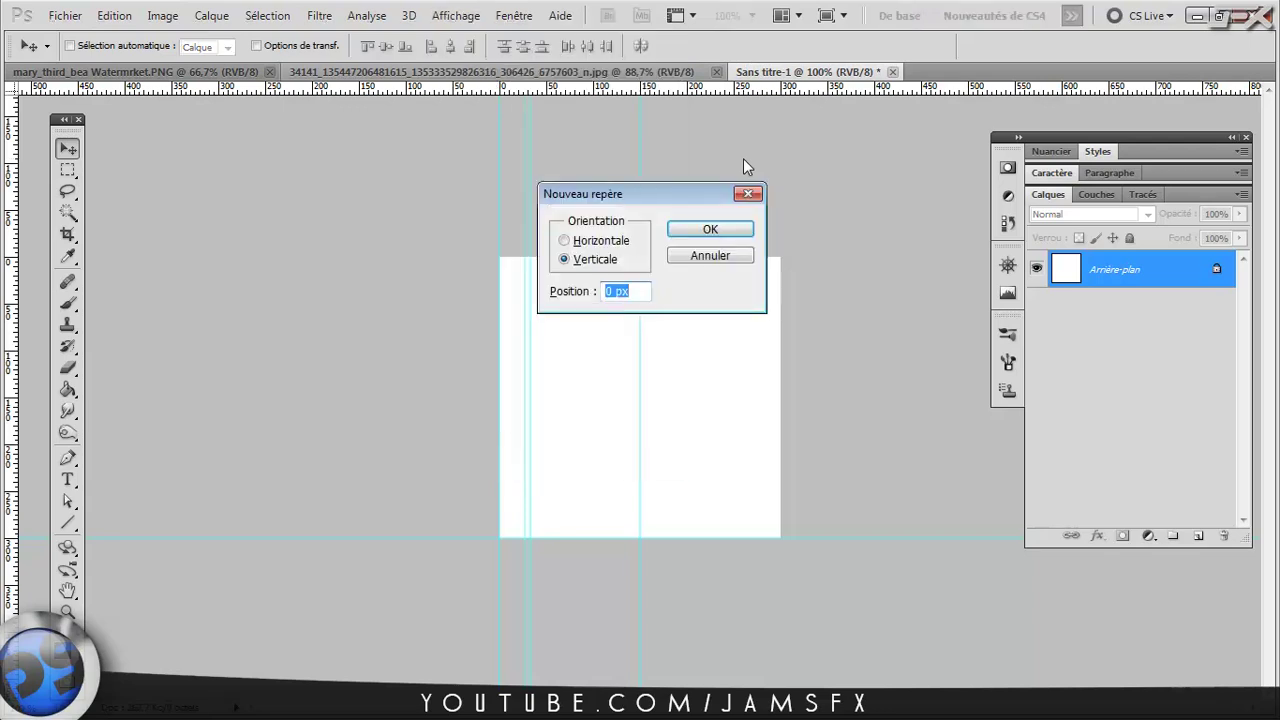
type("57")
key("Return")
key("alt+a")
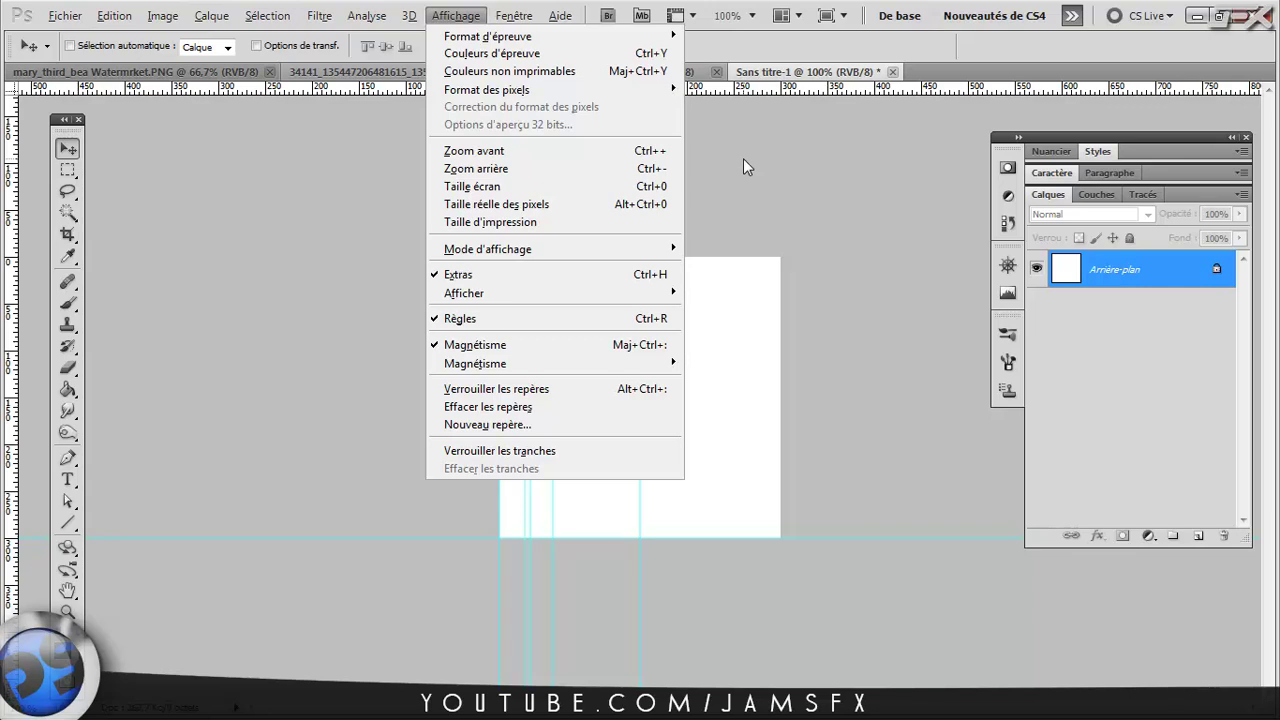
key("Up")
key("Up")
key("Up")
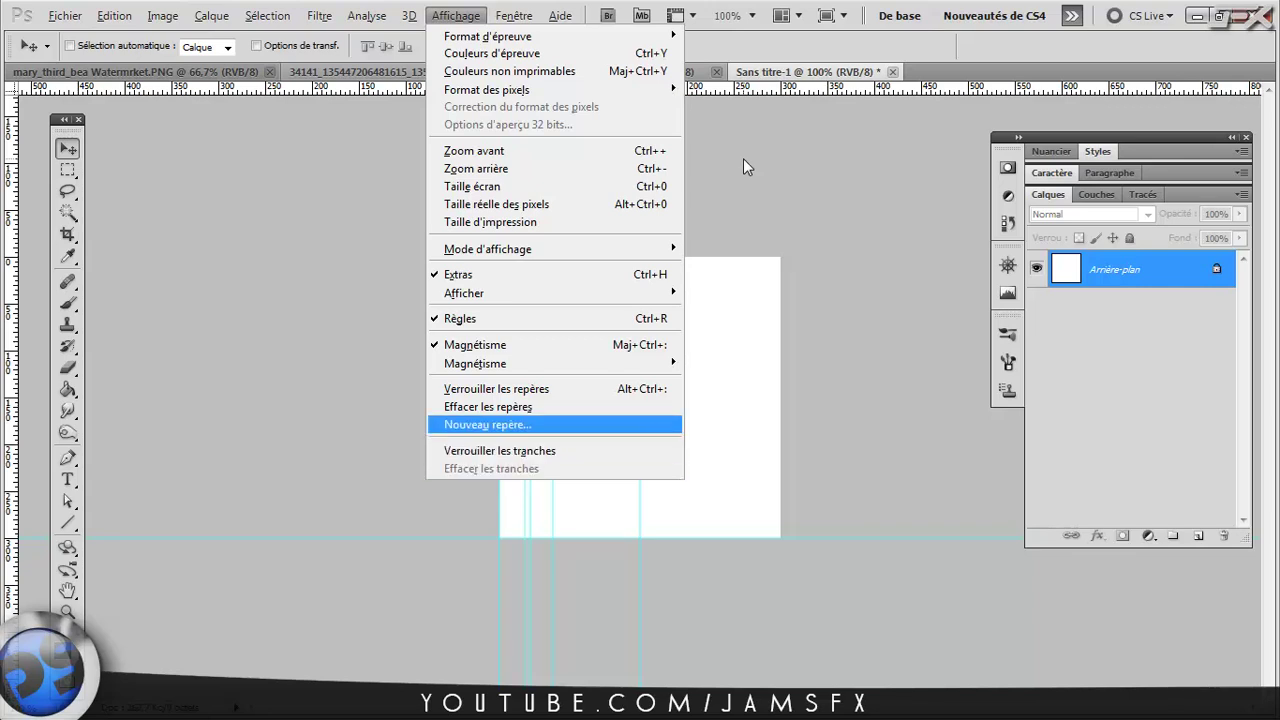
key("Return")
type("63")
key("Return")
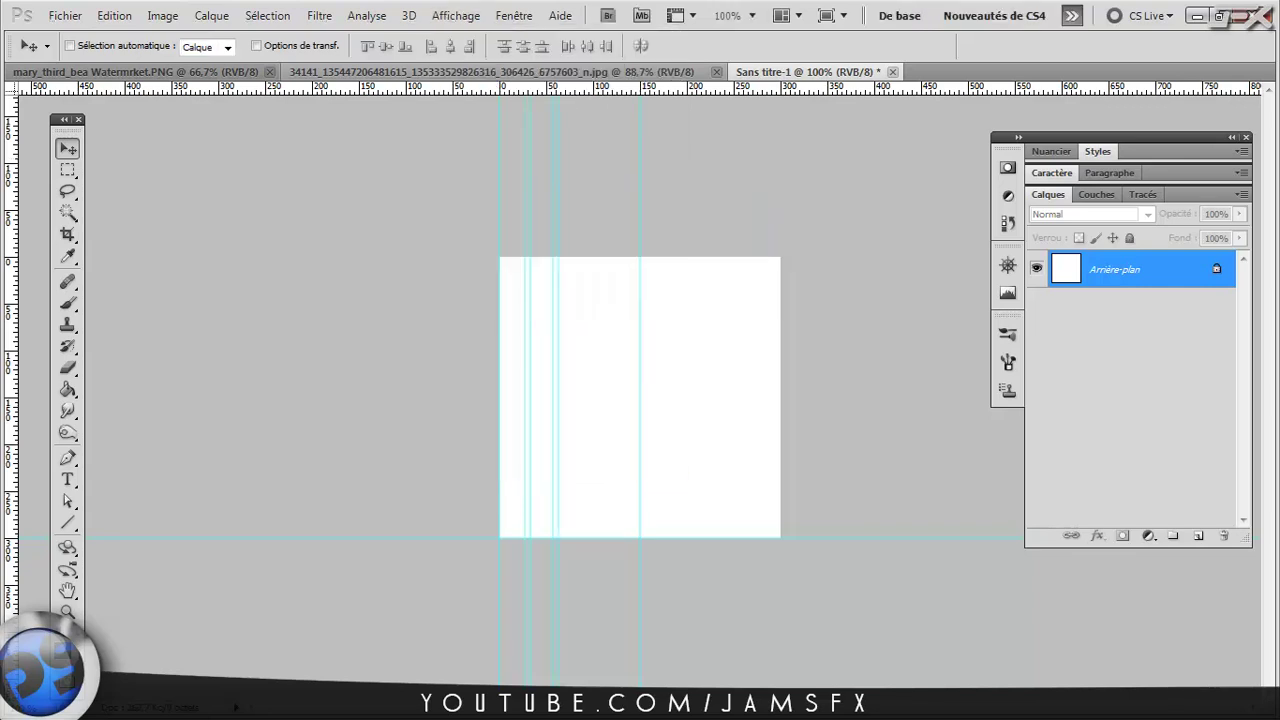
Step: Add vertical guides at 80 px and 86 px
key("alt+a")
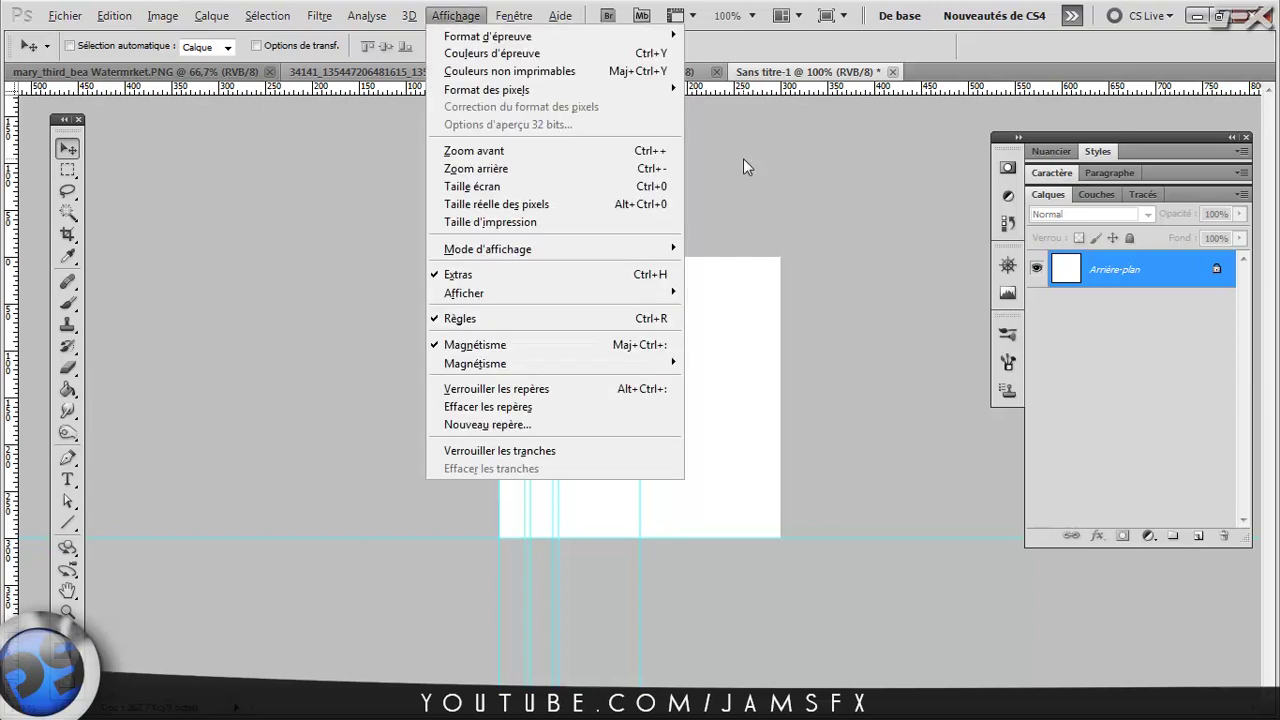
key("Up")
key("Up")
key("Up")
key("Return")
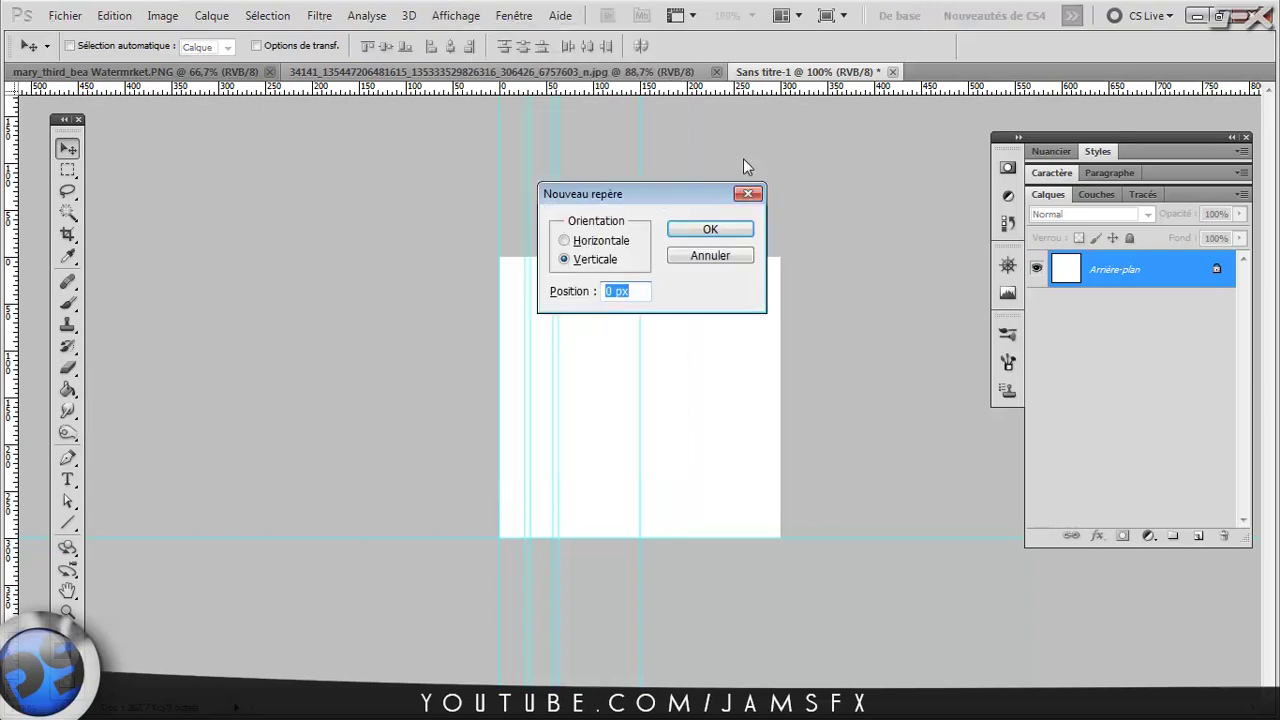
type("80")
key("Return")
key("alt+g")
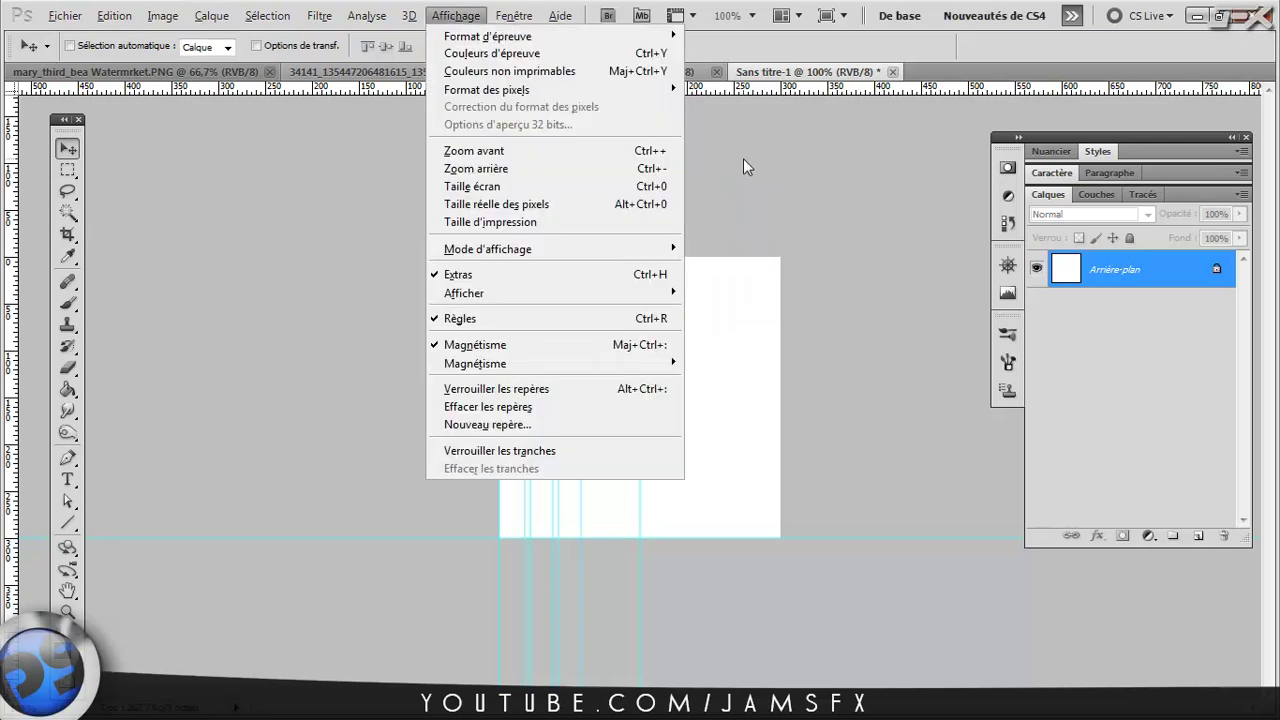
key("Up")
key("Up")
key("Return")
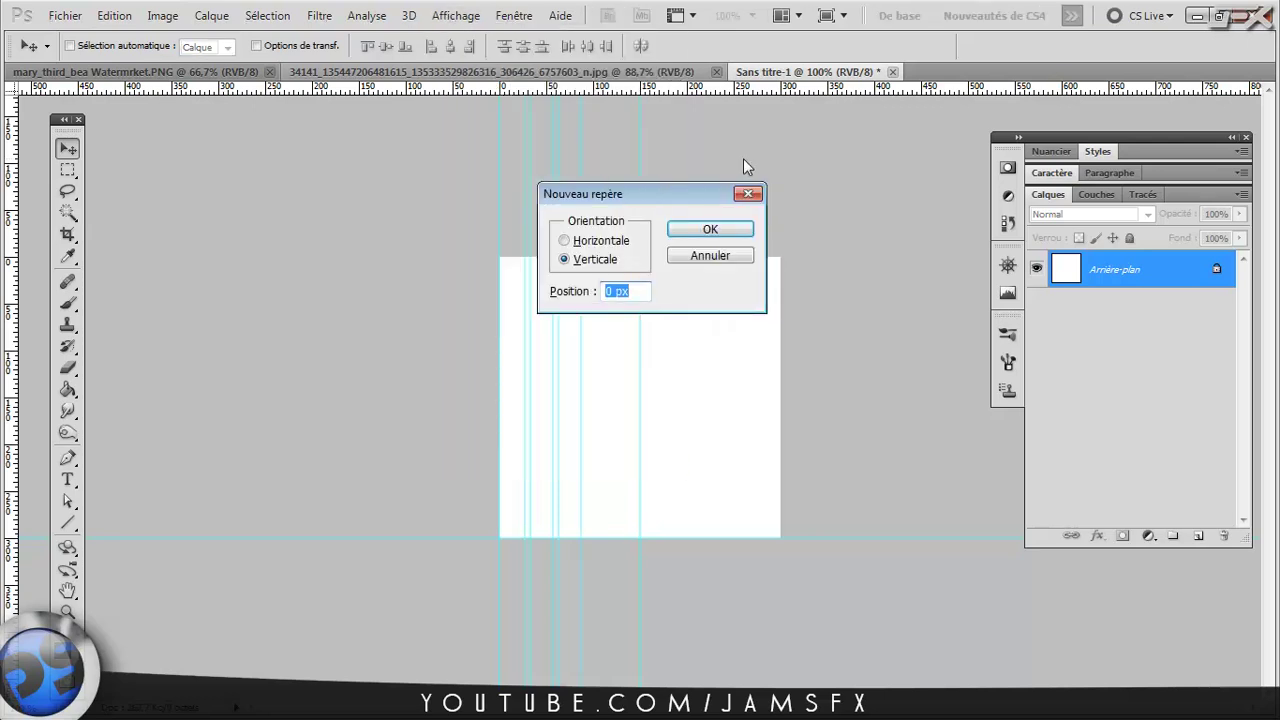
type("86")
key("Return")
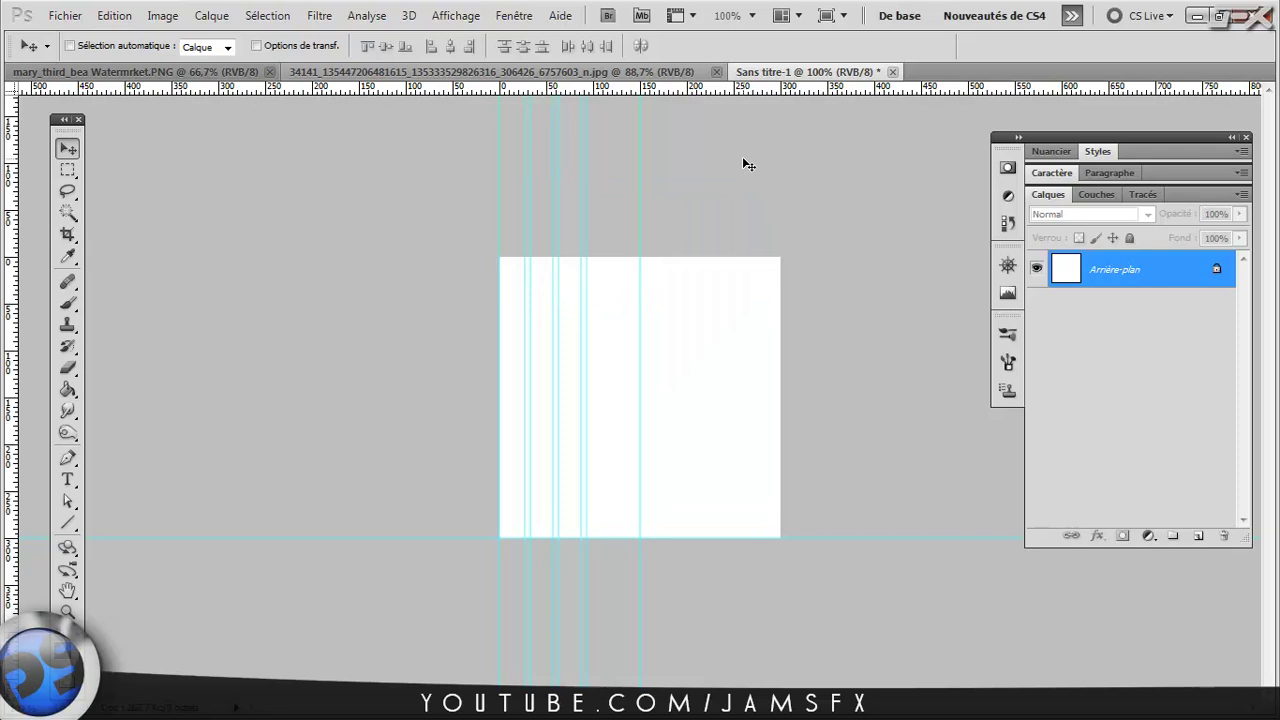
Step: Add two more vertical guides at the typed positions 11 and 12
key("alt+g")
key("Up")
key("Up")
key("Up")
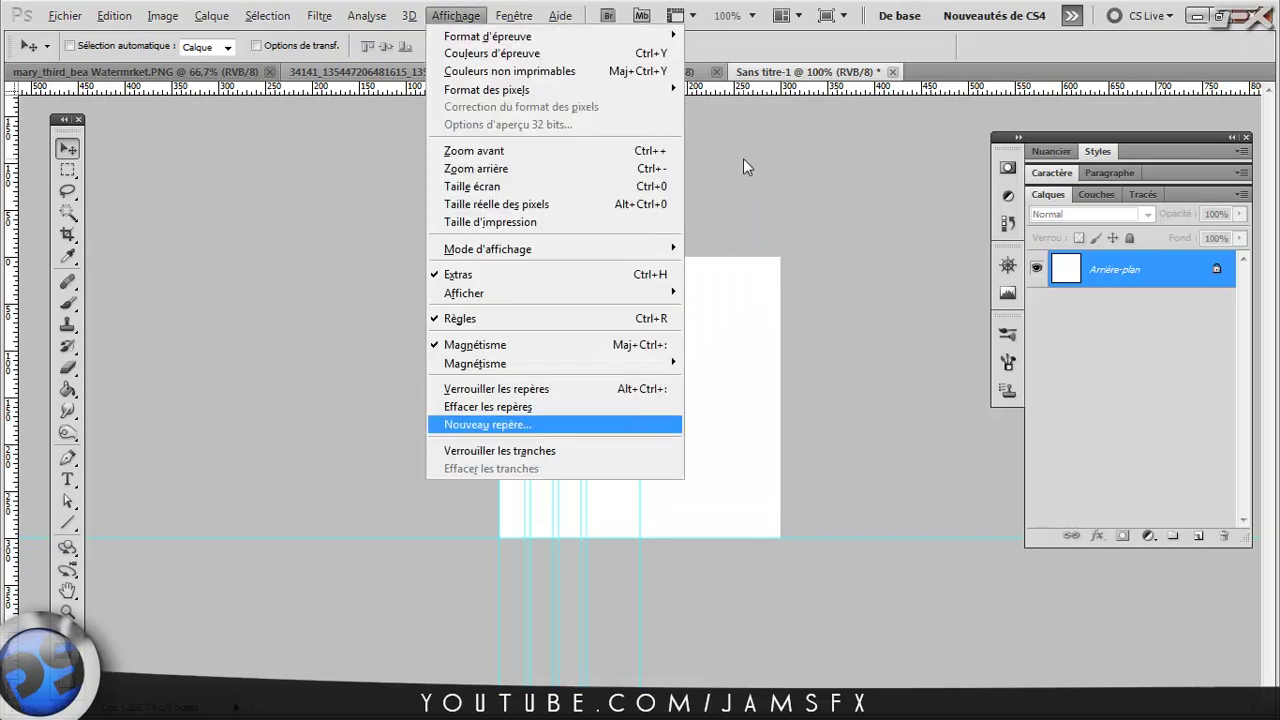
key("Return")
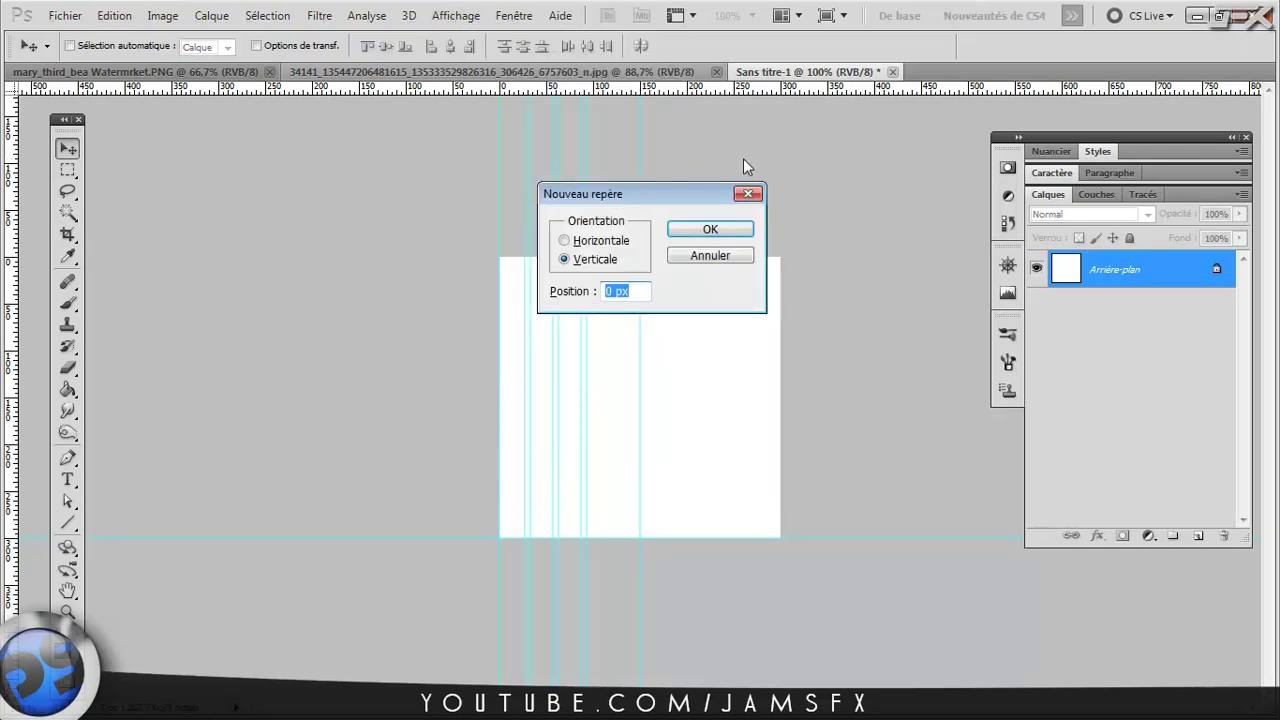
type("117")
key("Return")
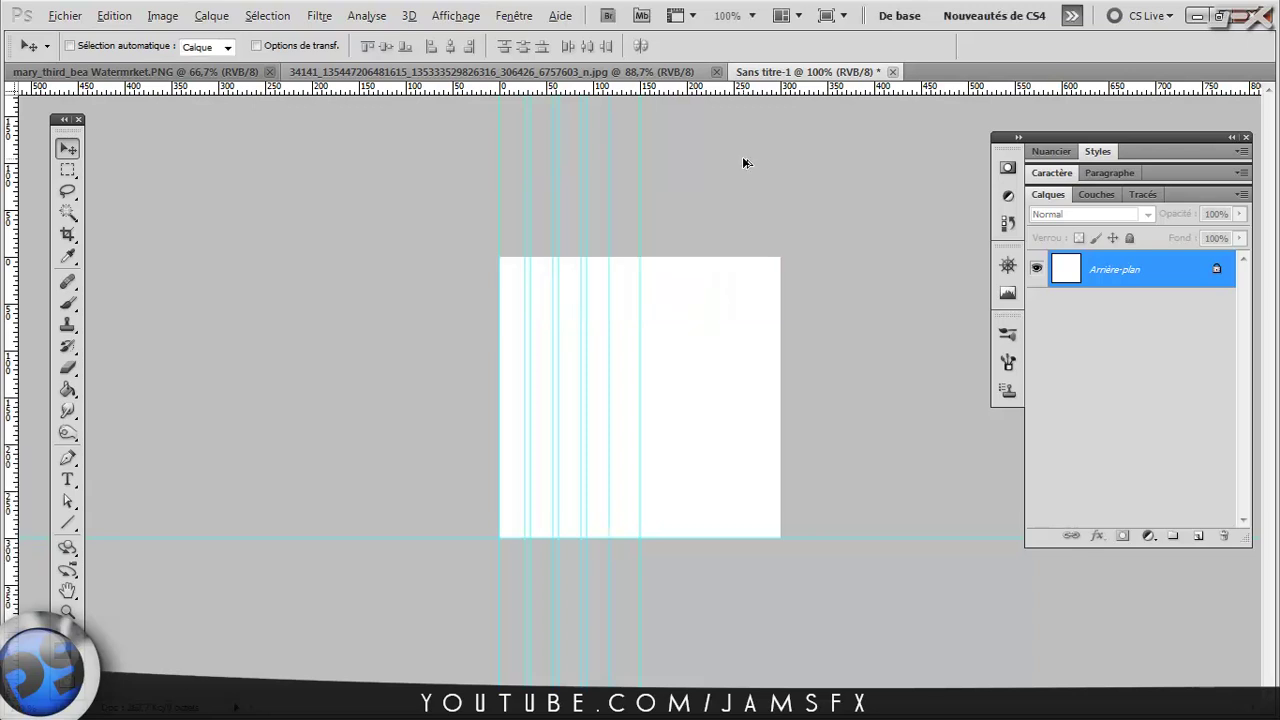
key("alt+h")
key("Up")
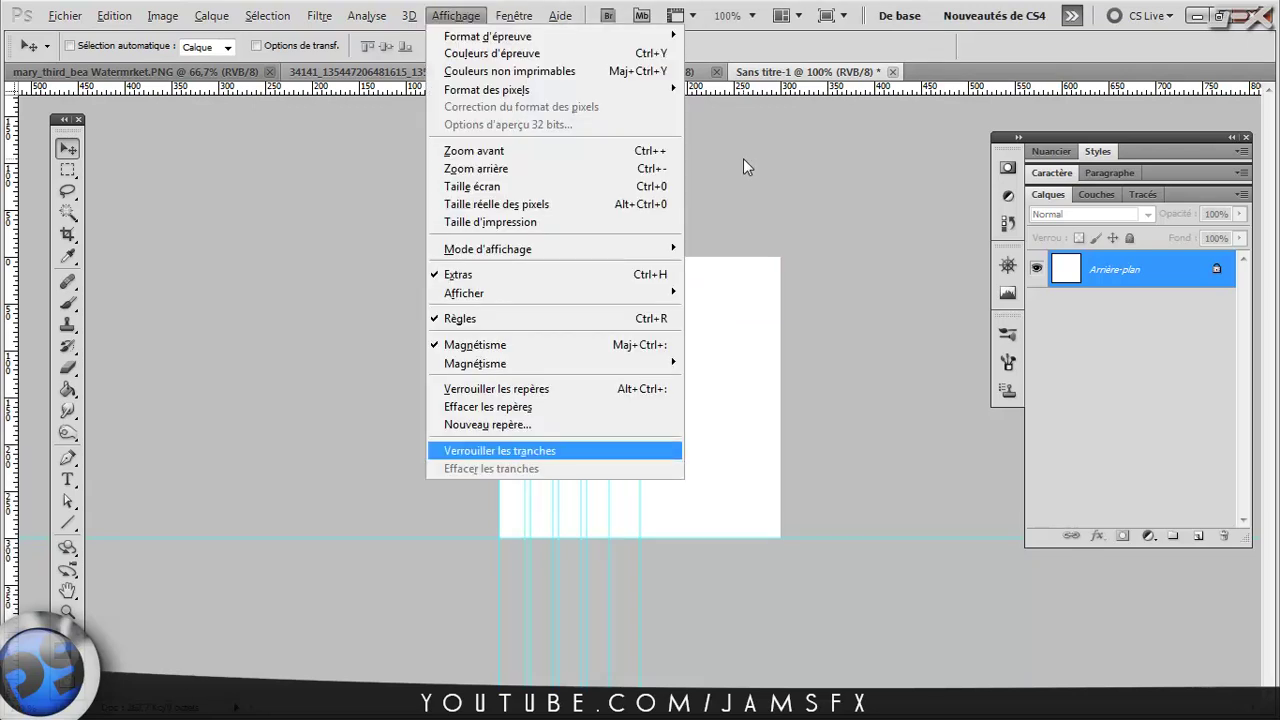
key("Up")
key("Return")
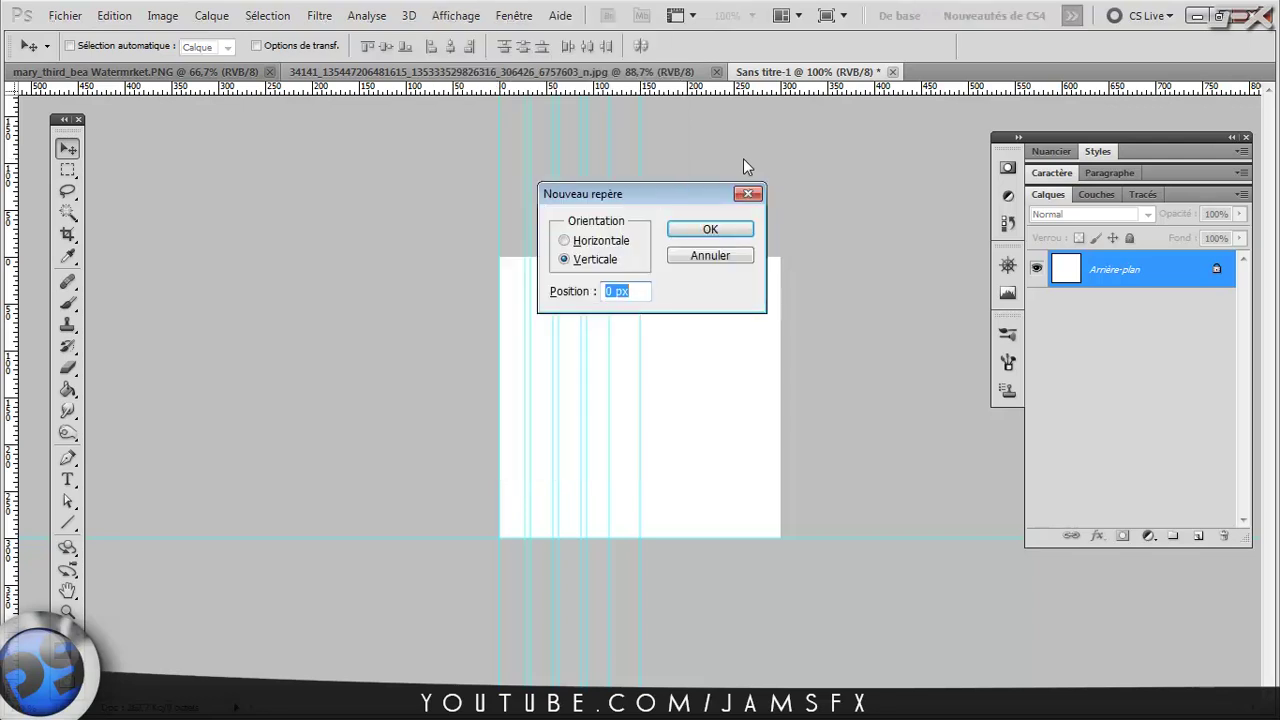
type("123")
key("Return")
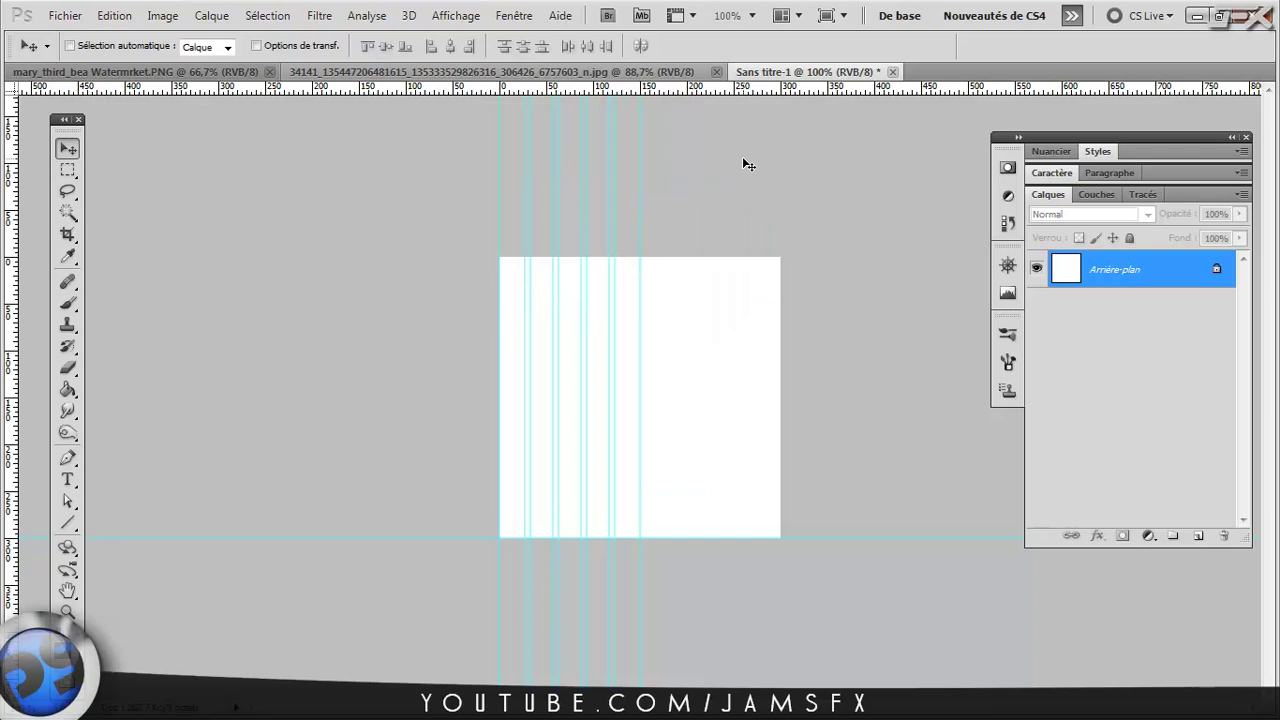
Step: Zoom in and drag a horizontal guide down to the canvas's middle
scroll(680, 216, "up", 2)
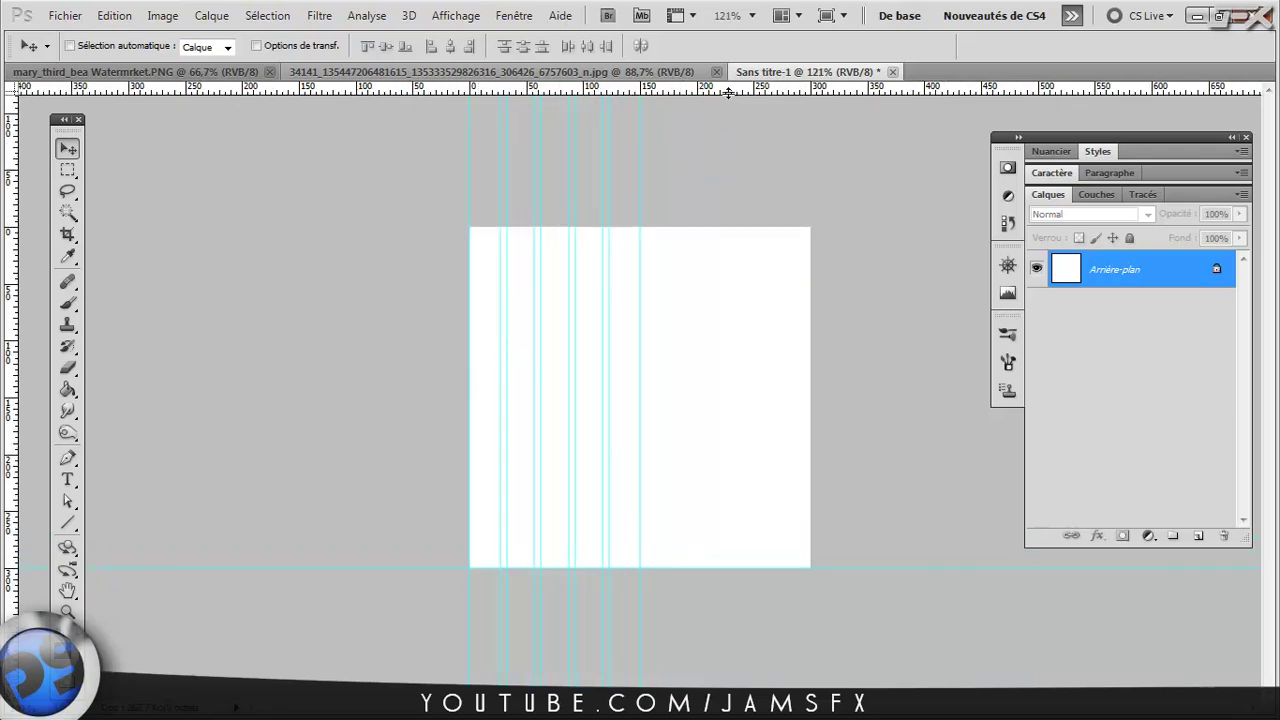
left_click_drag(731, 93, 695, 355)
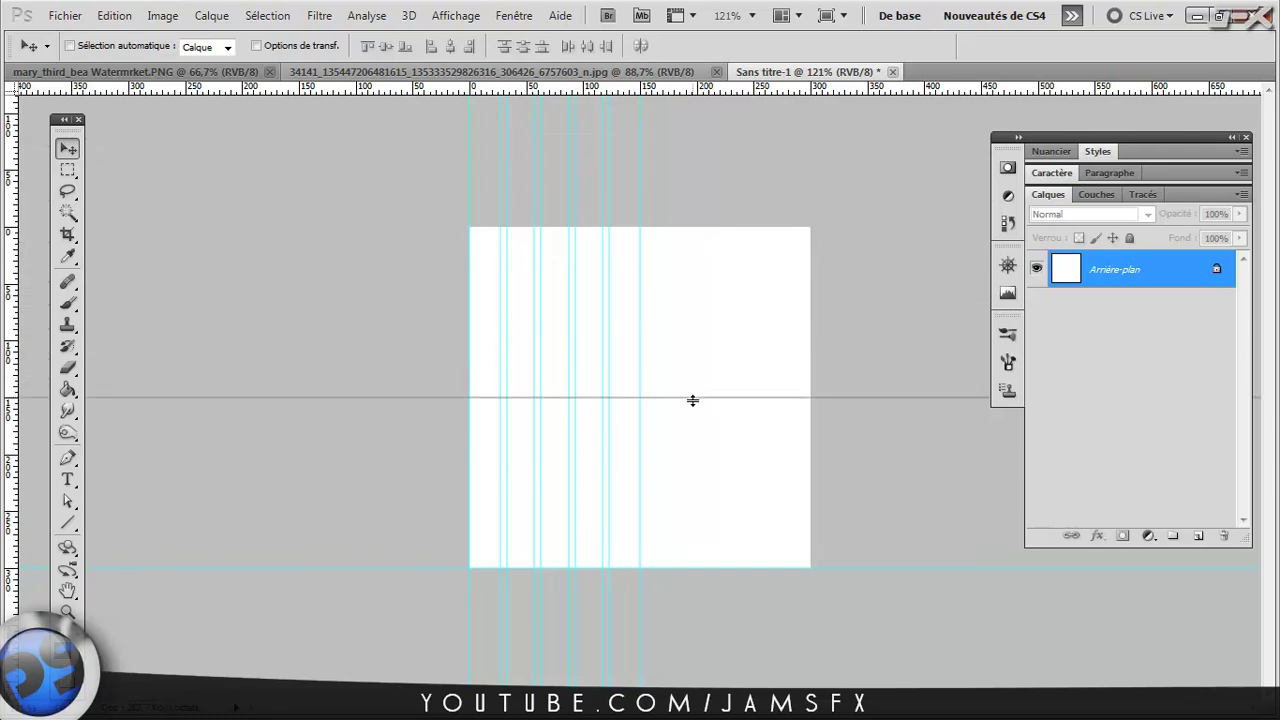
left_click_drag(692, 386, 692, 397)
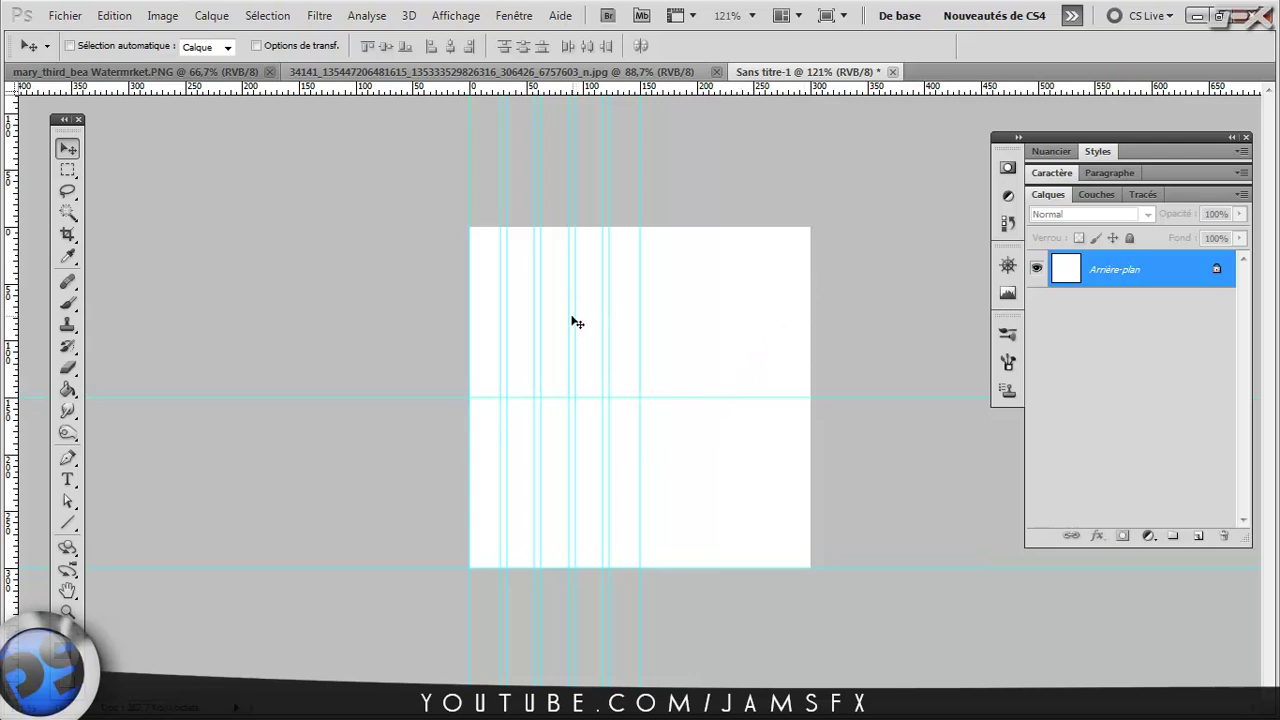
scroll(622, 428, "up", 2)
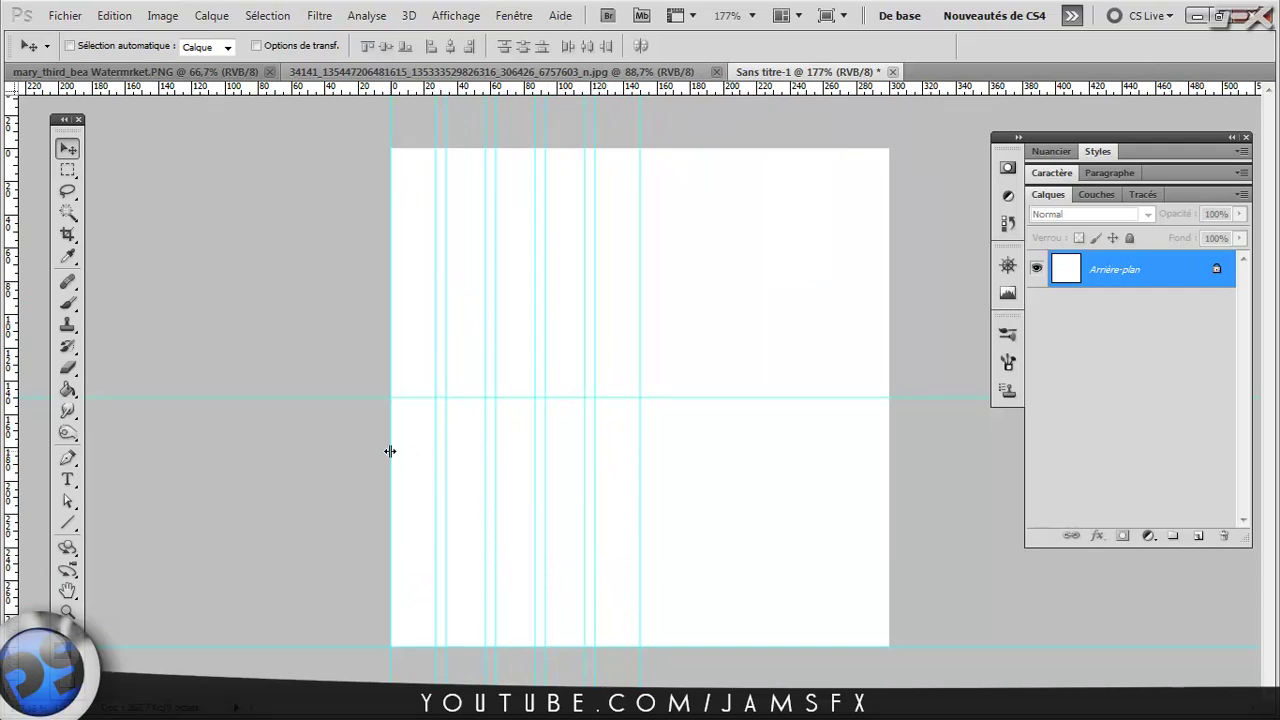
key("u")
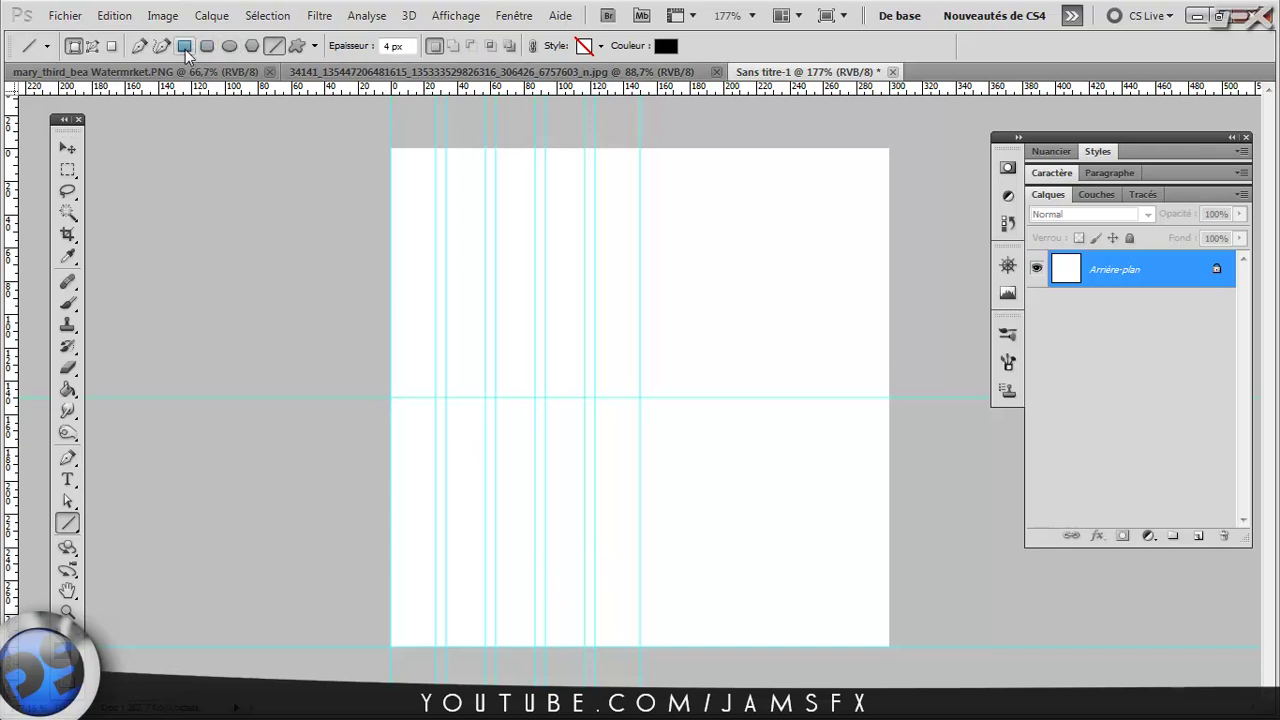
Step: Draw four thin black vertical rectangle bars between the guides in the lower half
right_click(71, 536)
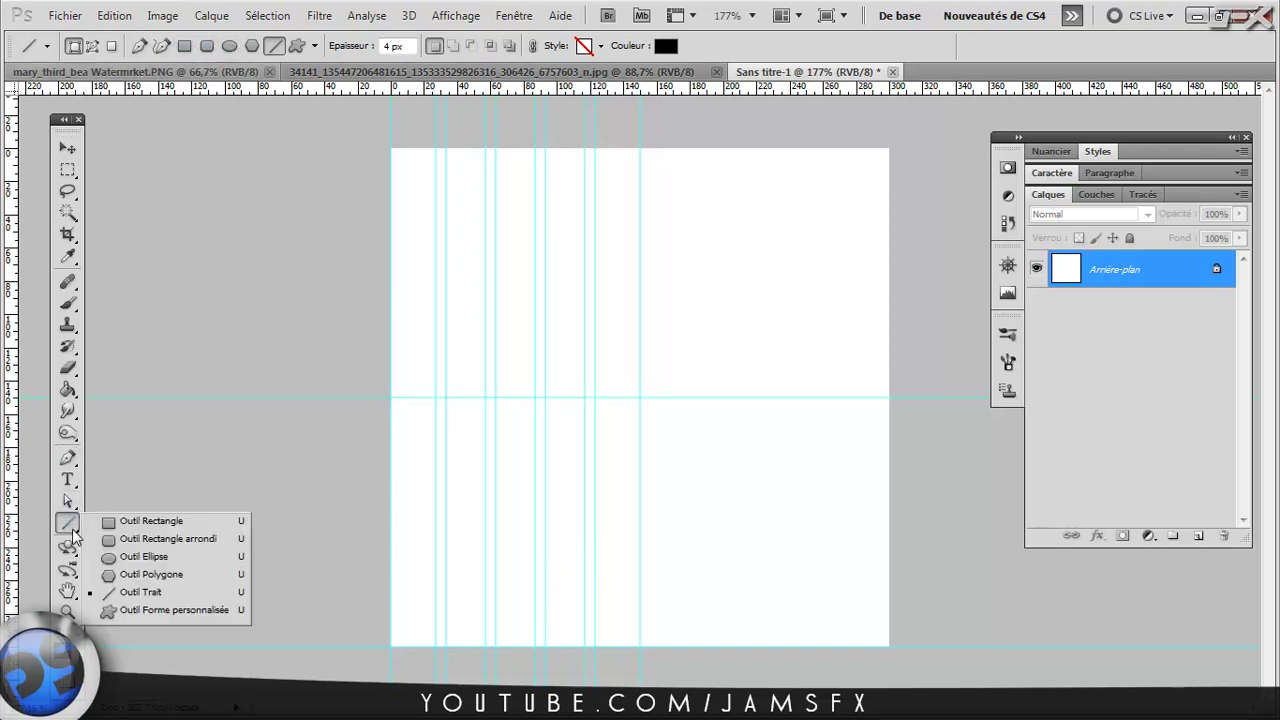
left_click(148, 521)
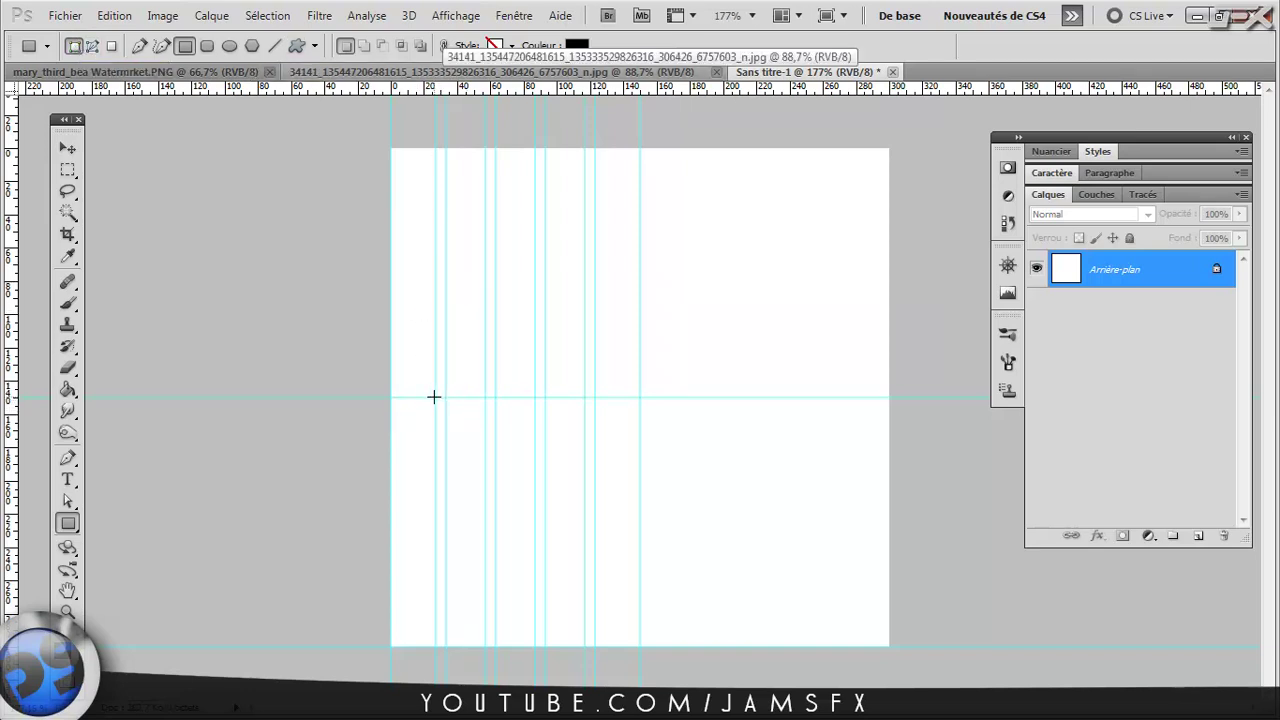
left_click_drag(435, 446, 446, 647)
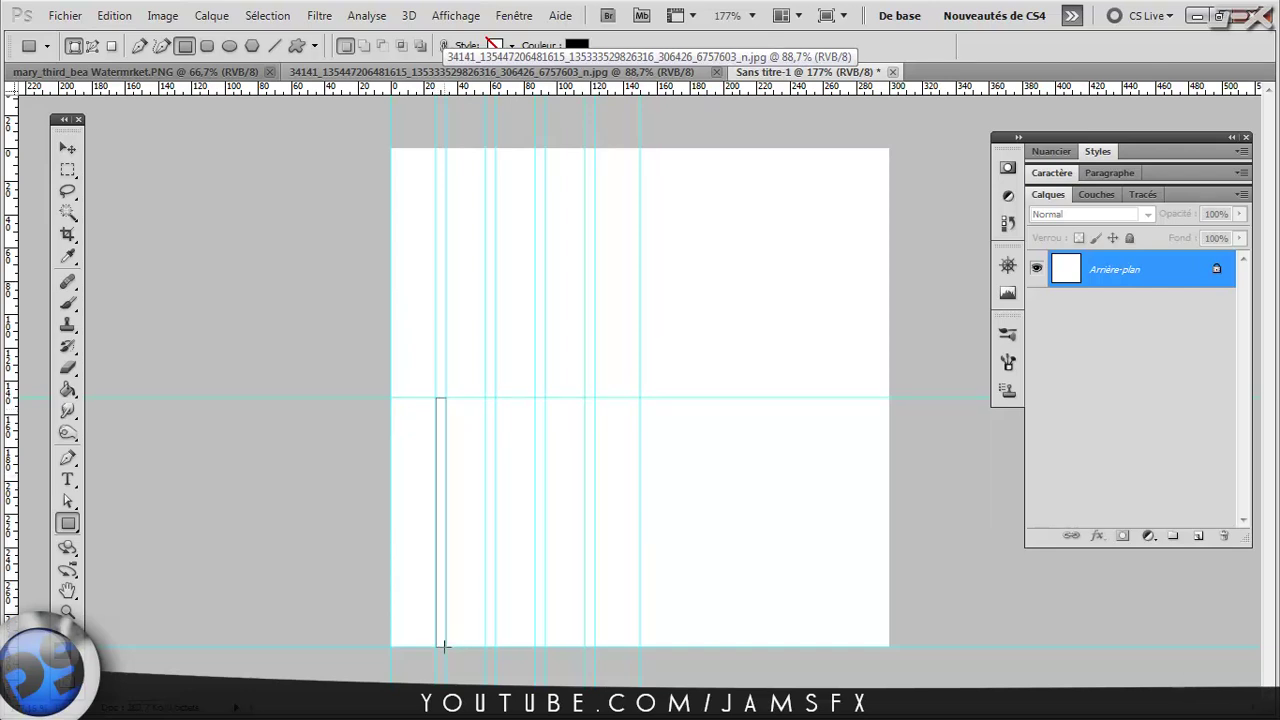
left_click_drag(445, 647, 445, 647)
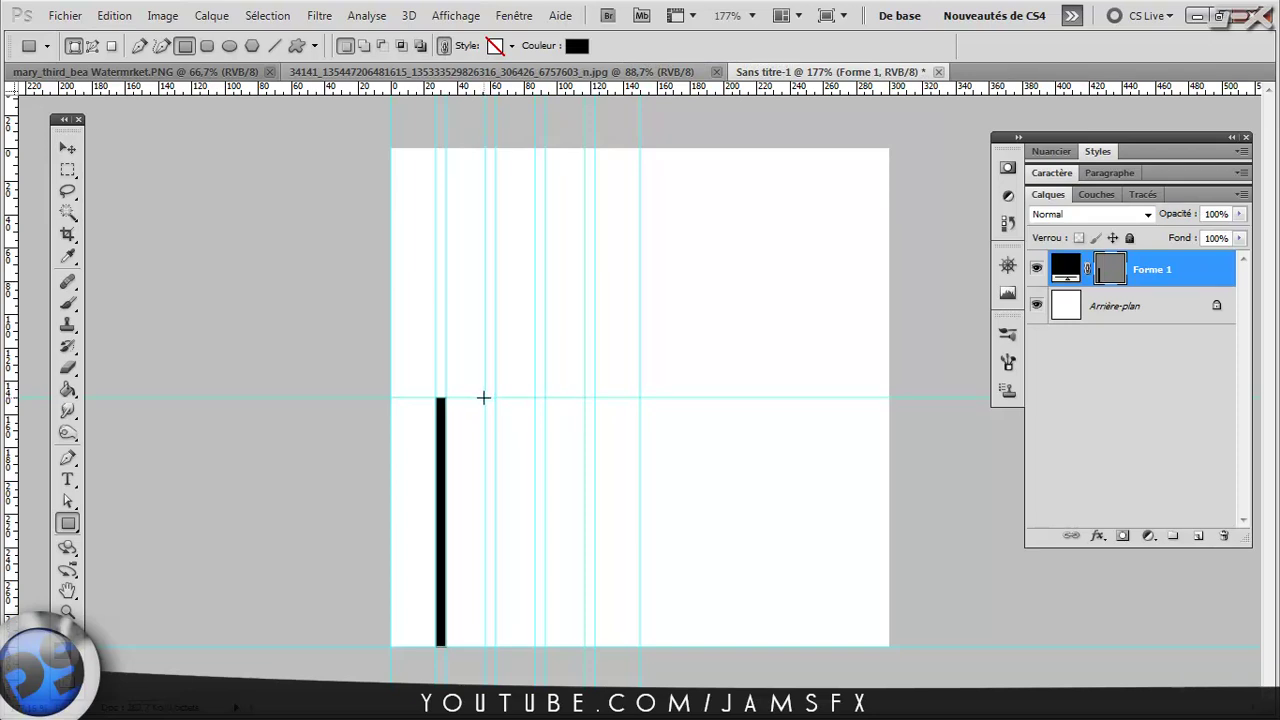
left_click_drag(484, 398, 499, 652)
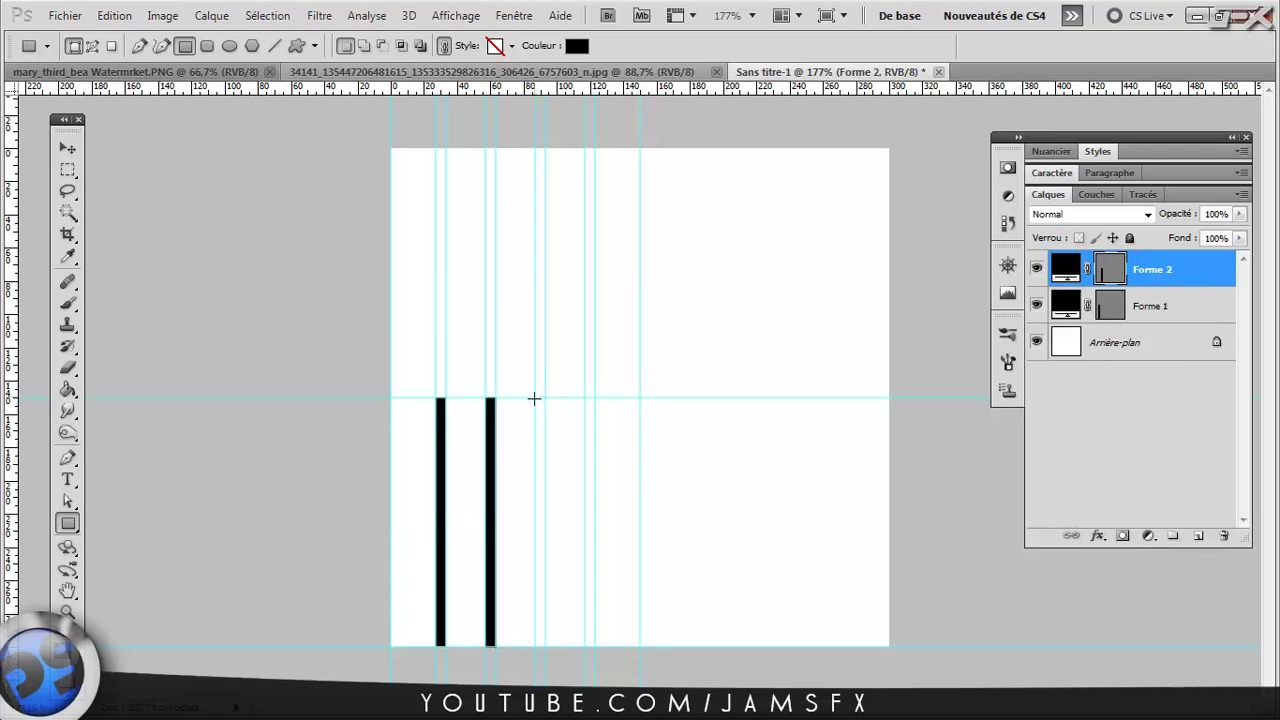
mouse_move(534, 398)
left_mouse_down()
mouse_move(546, 666)
mouse_move(543, 647)
left_mouse_up()
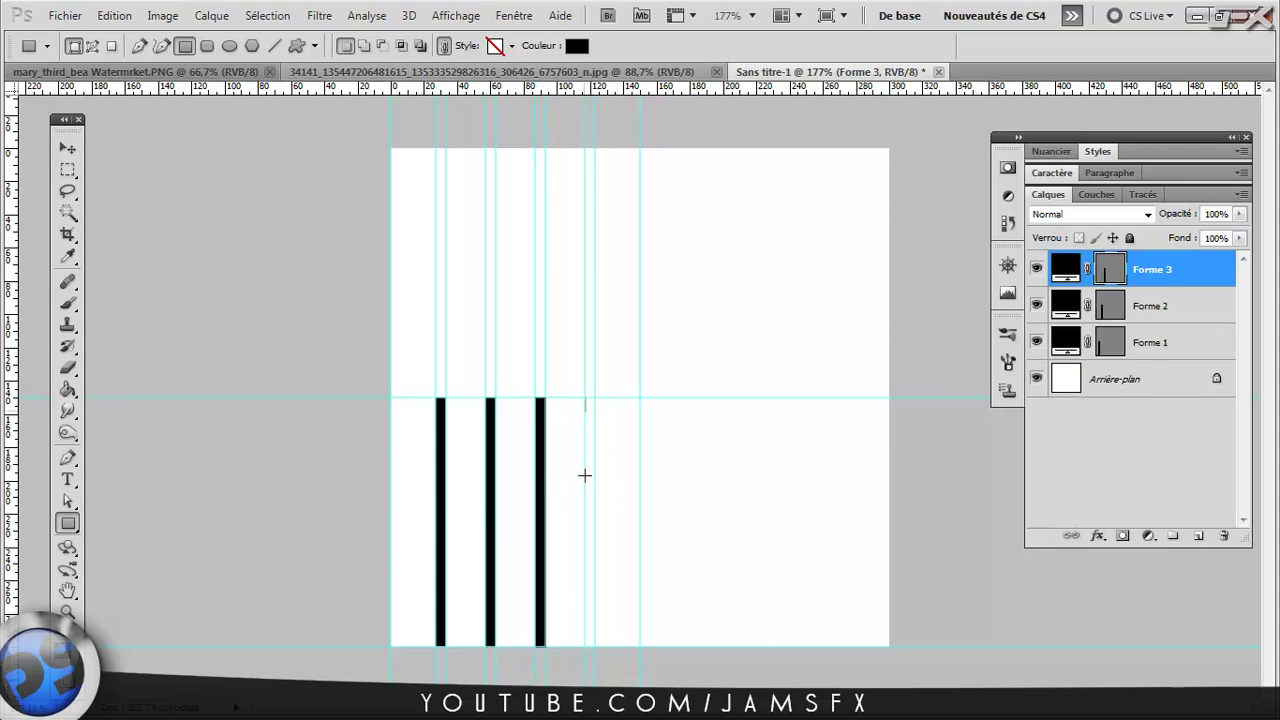
left_click_drag(585, 475, 592, 647)
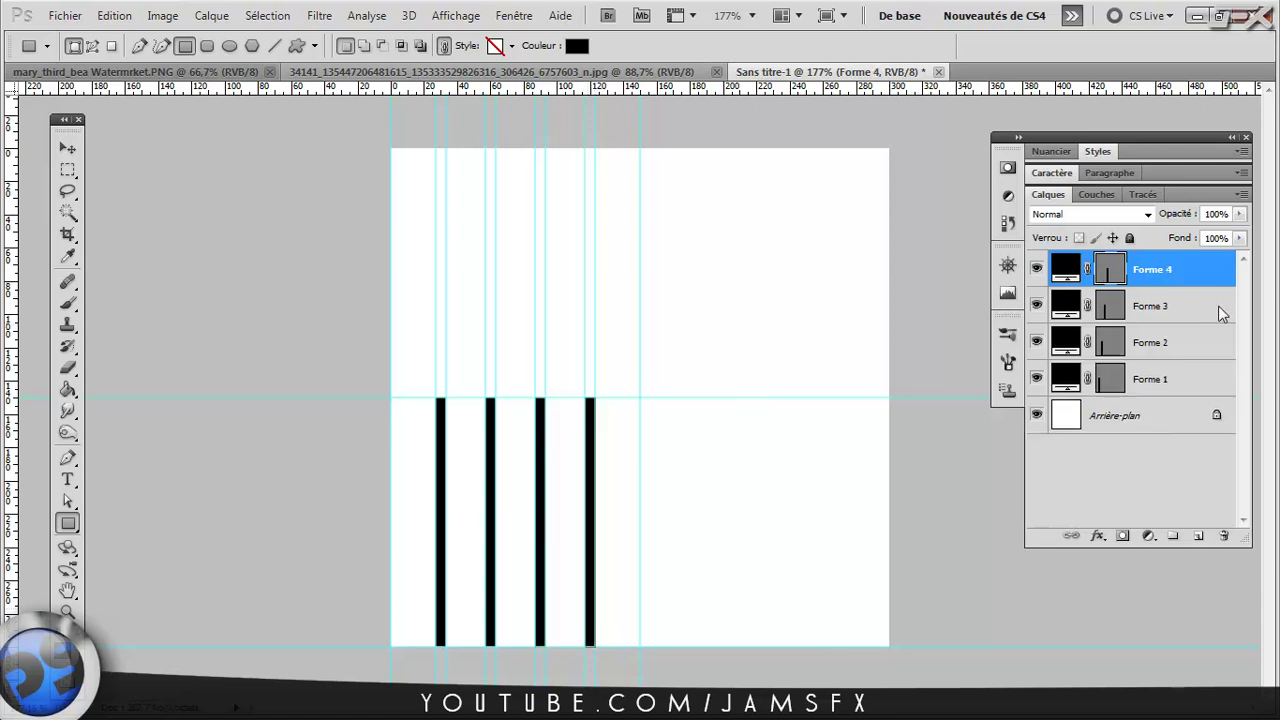
Step: Group the four bar layers and name the group Formes
key("shift")
left_click(1200, 380, "shift")
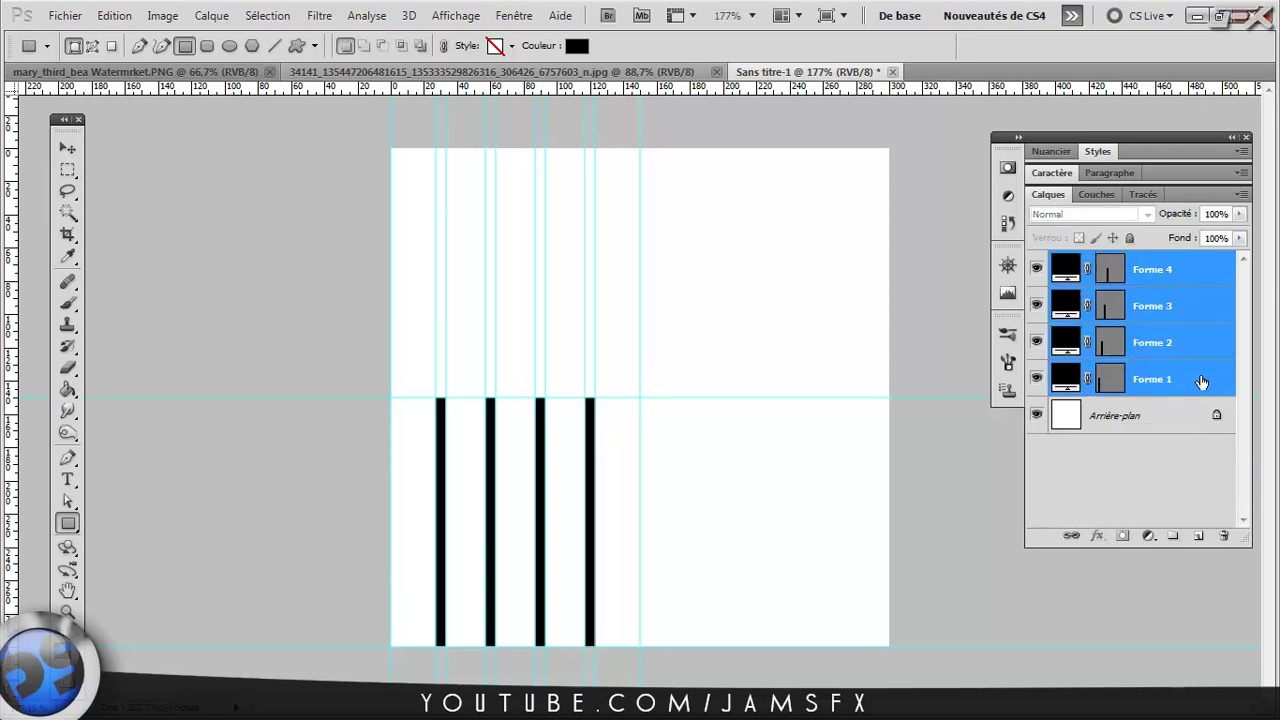
key("ctrl+g")
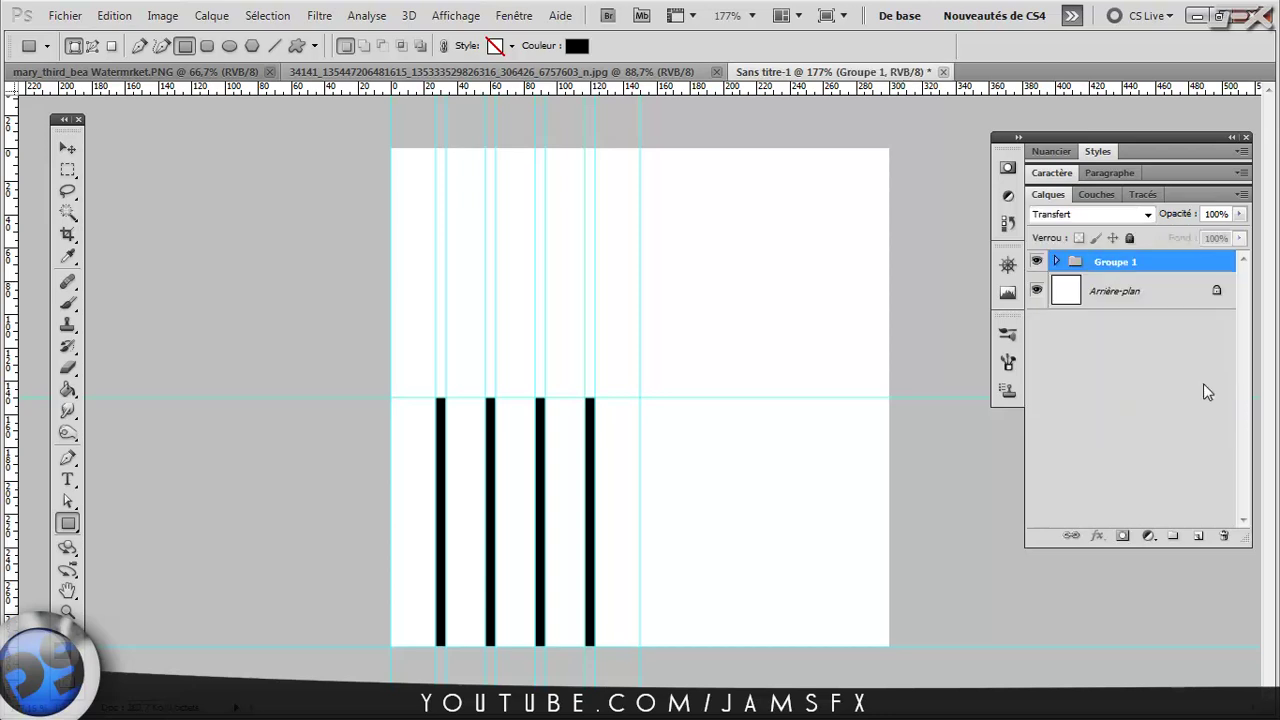
double_click(1108, 262)
type("Formes")
key("Return")
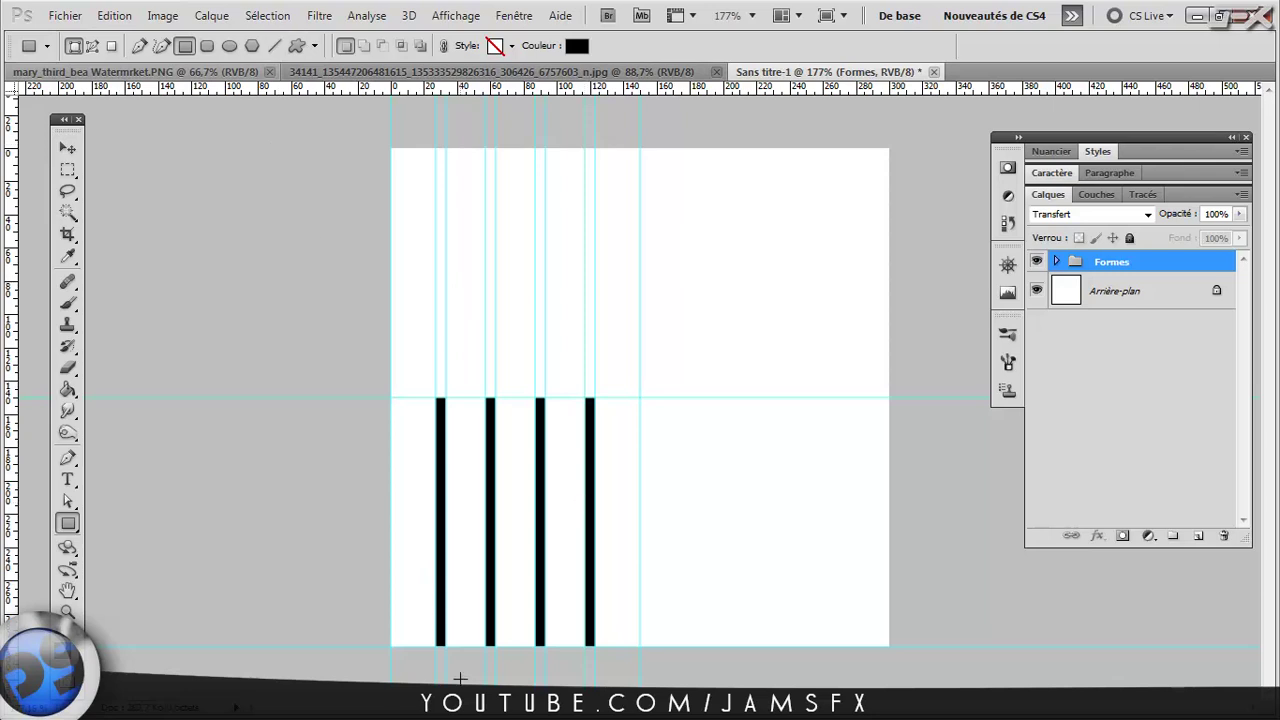
Step: Draw a 2 px line from the bottom-left corner to the guide intersection
left_click(274, 46)
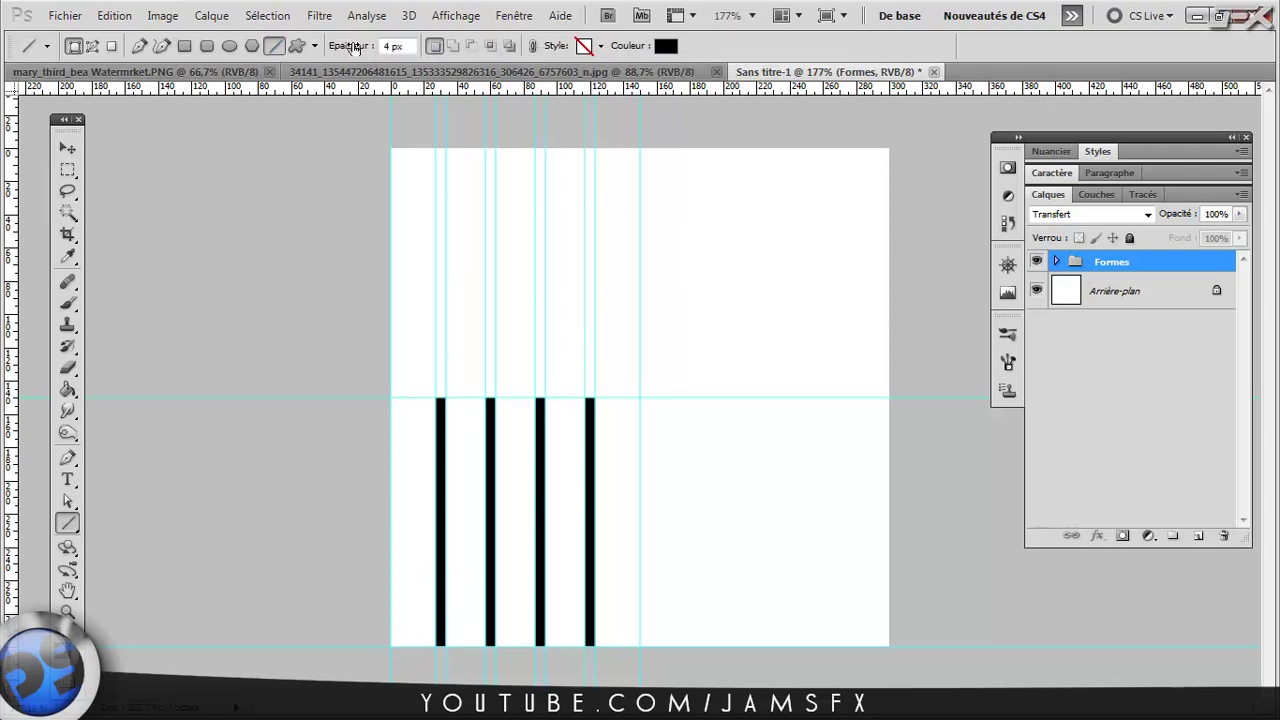
double_click(386, 47)
type("4")
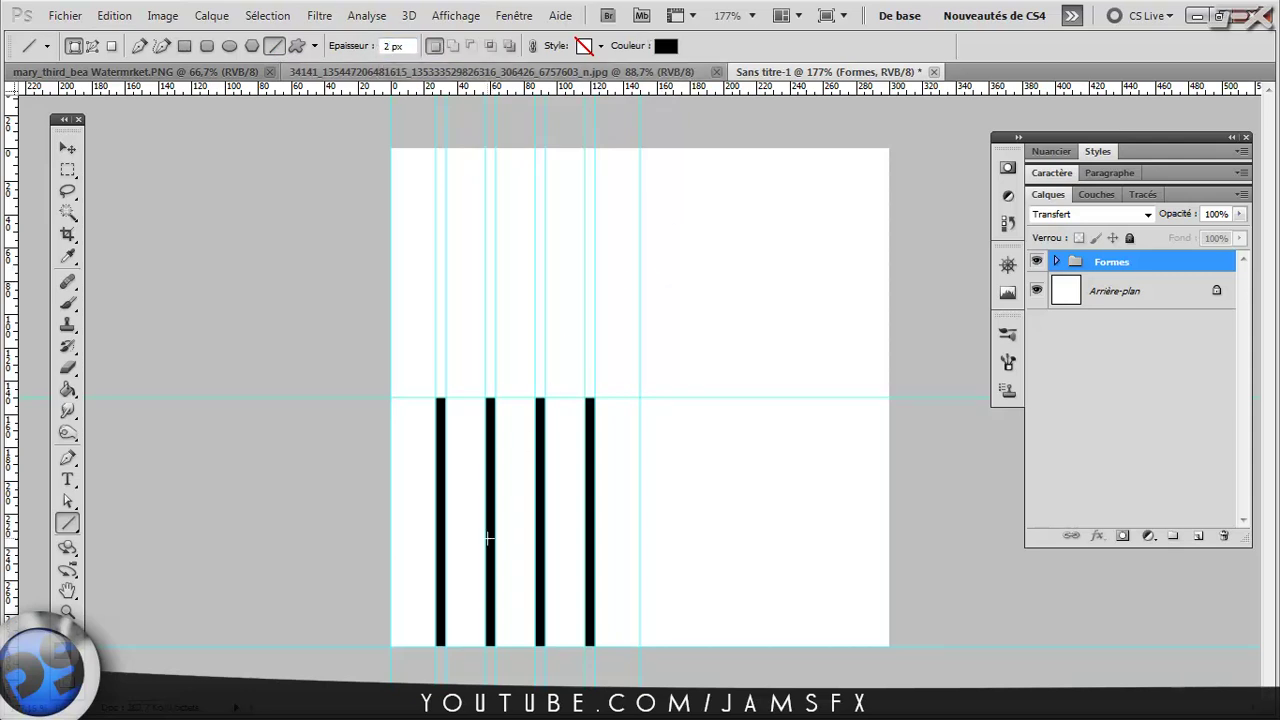
scroll(428, 587, "up", 1)
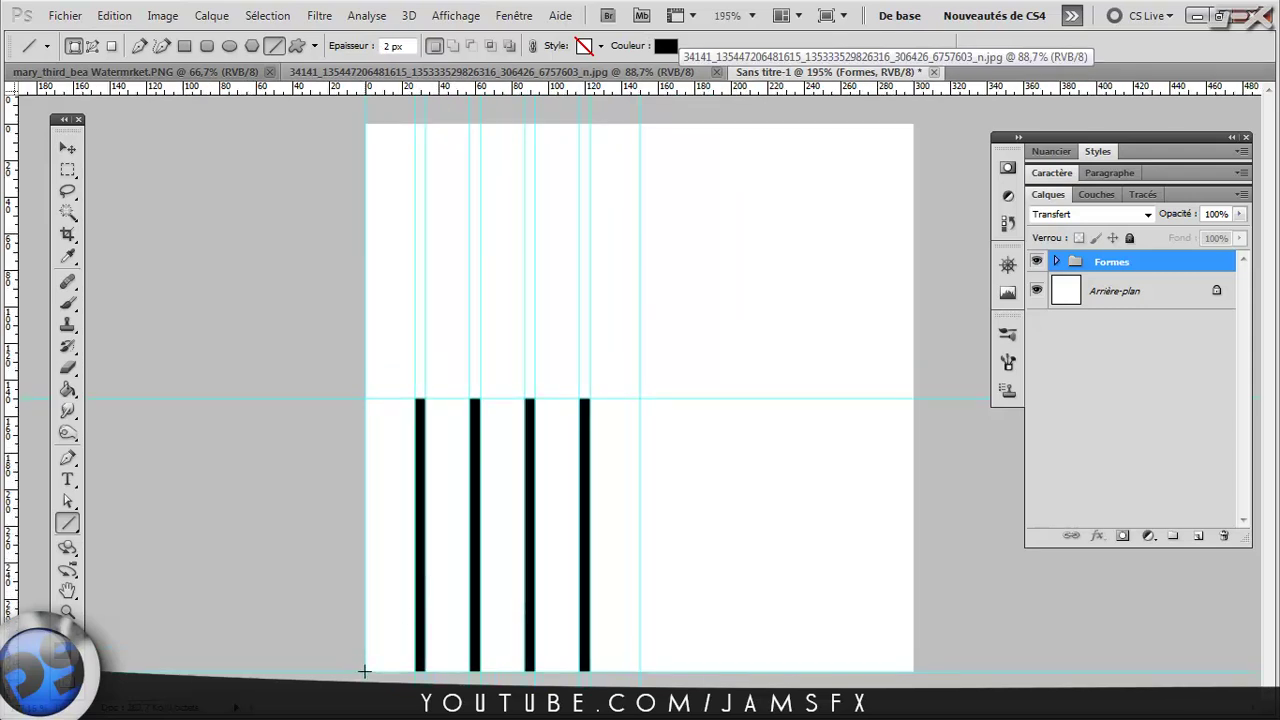
left_click_drag(365, 671, 639, 400)
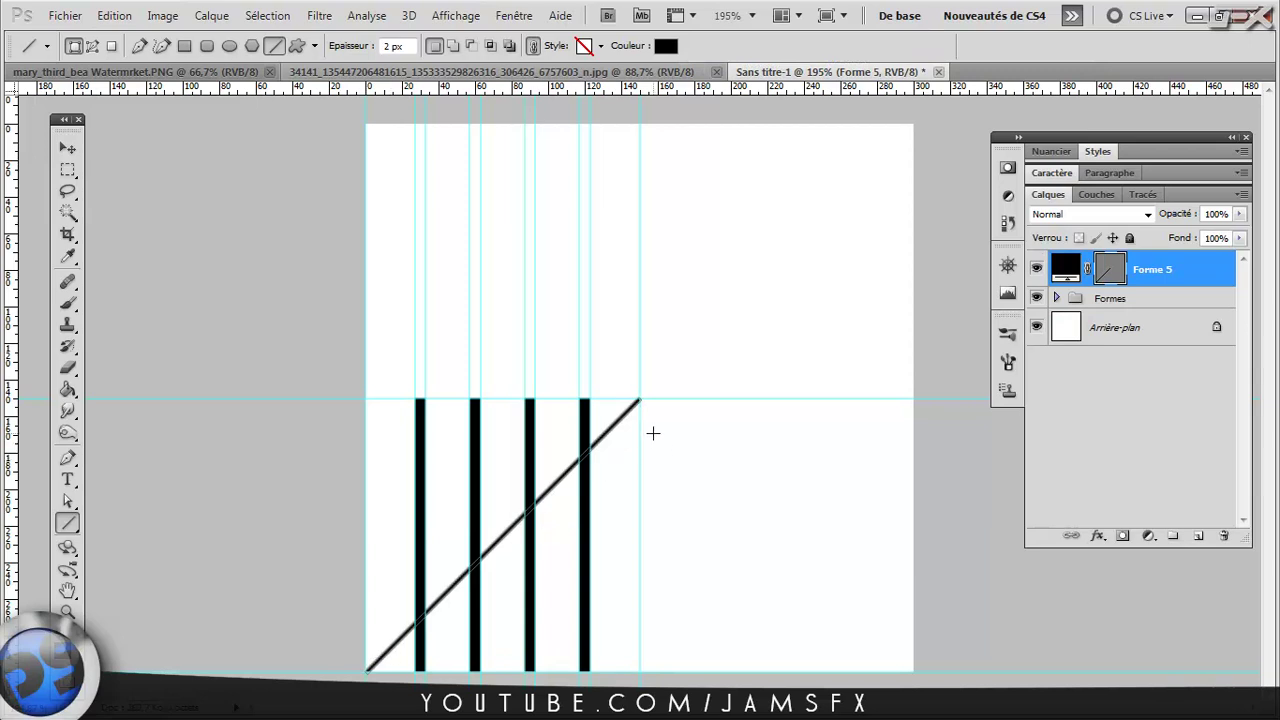
Step: Convert the Formes group into a smart object
left_click(1168, 300)
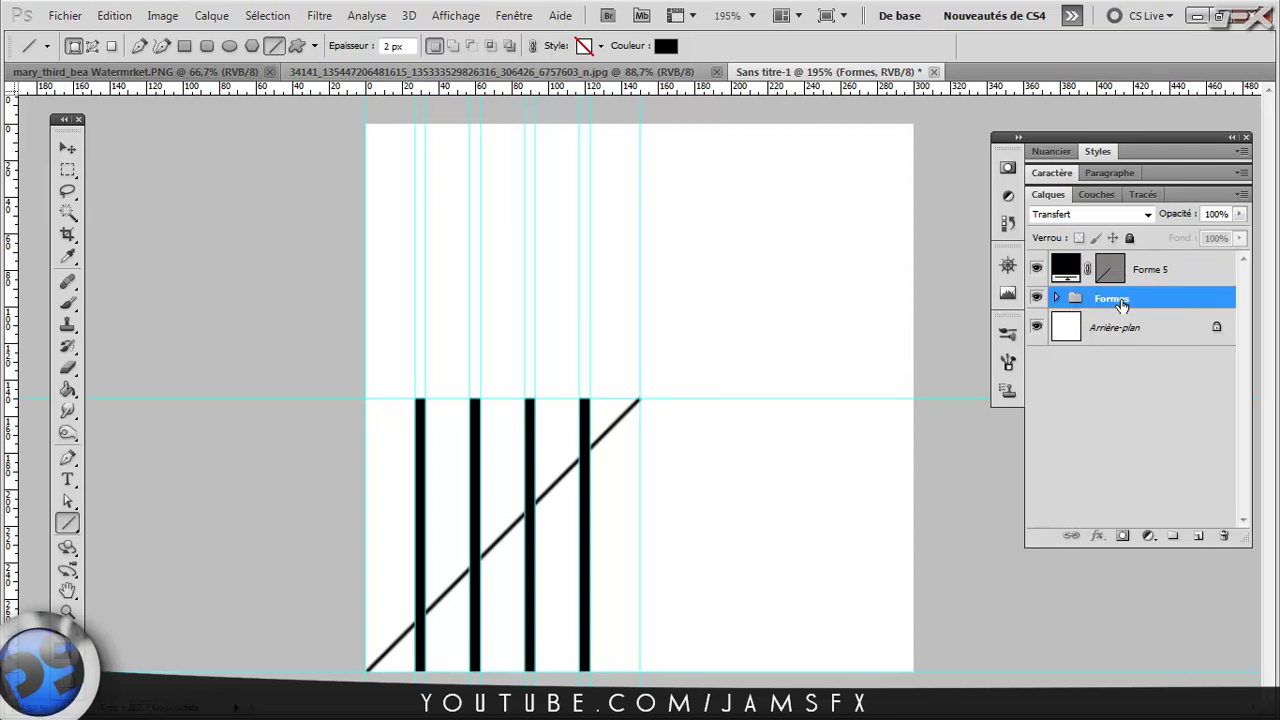
right_click(1166, 301)
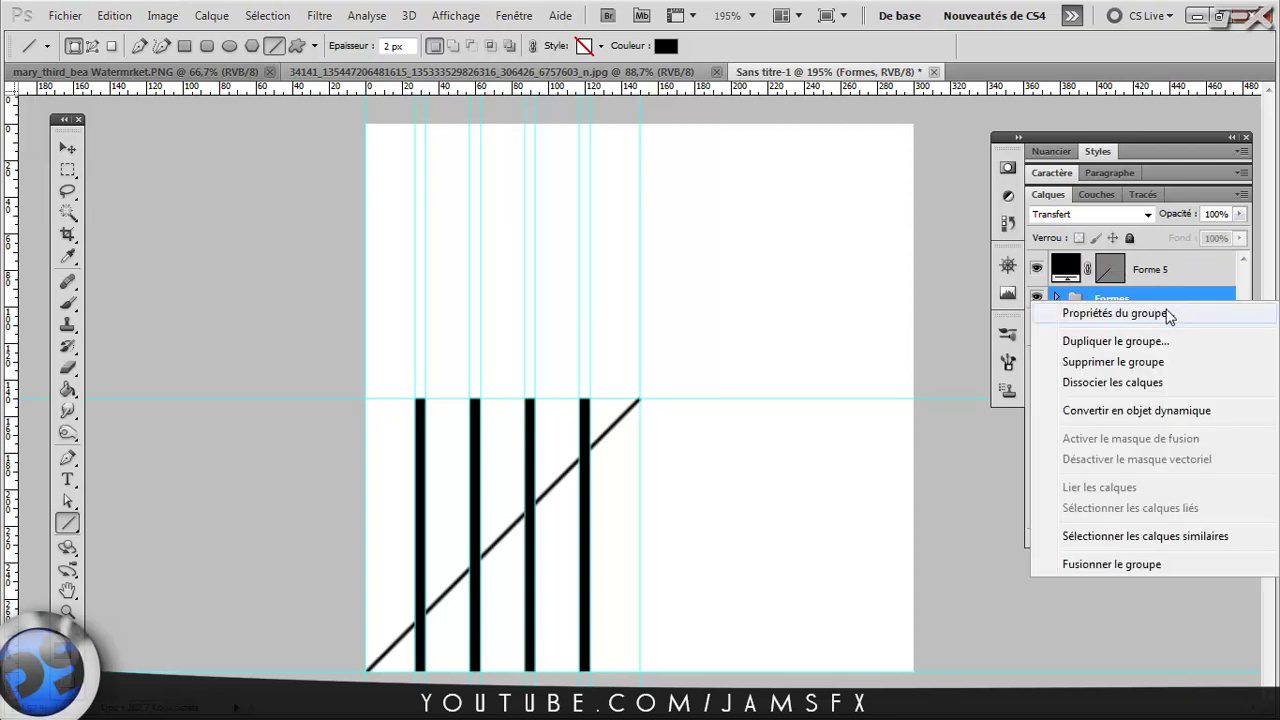
left_click(1151, 411)
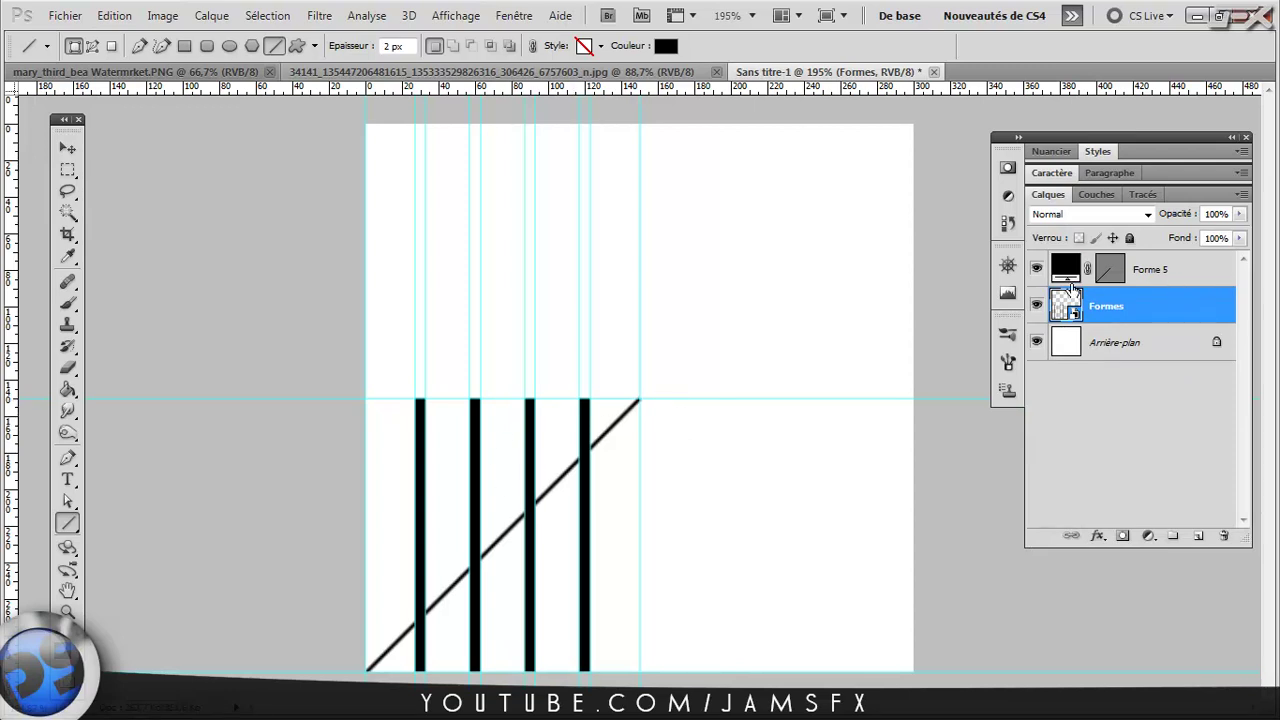
Step: Mask Forme 5 with the bars' outline to dash the diagonal, then hide Formes
left_click(1071, 310, "ctrl")
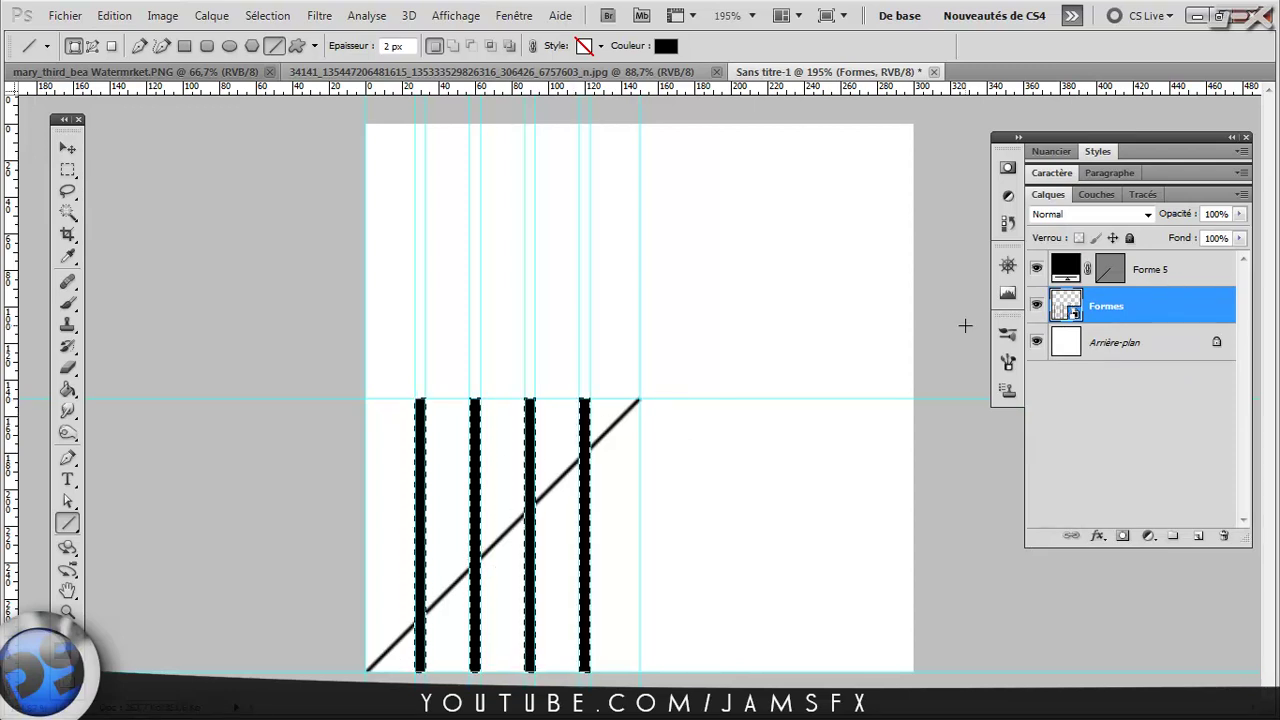
left_click(1135, 278)
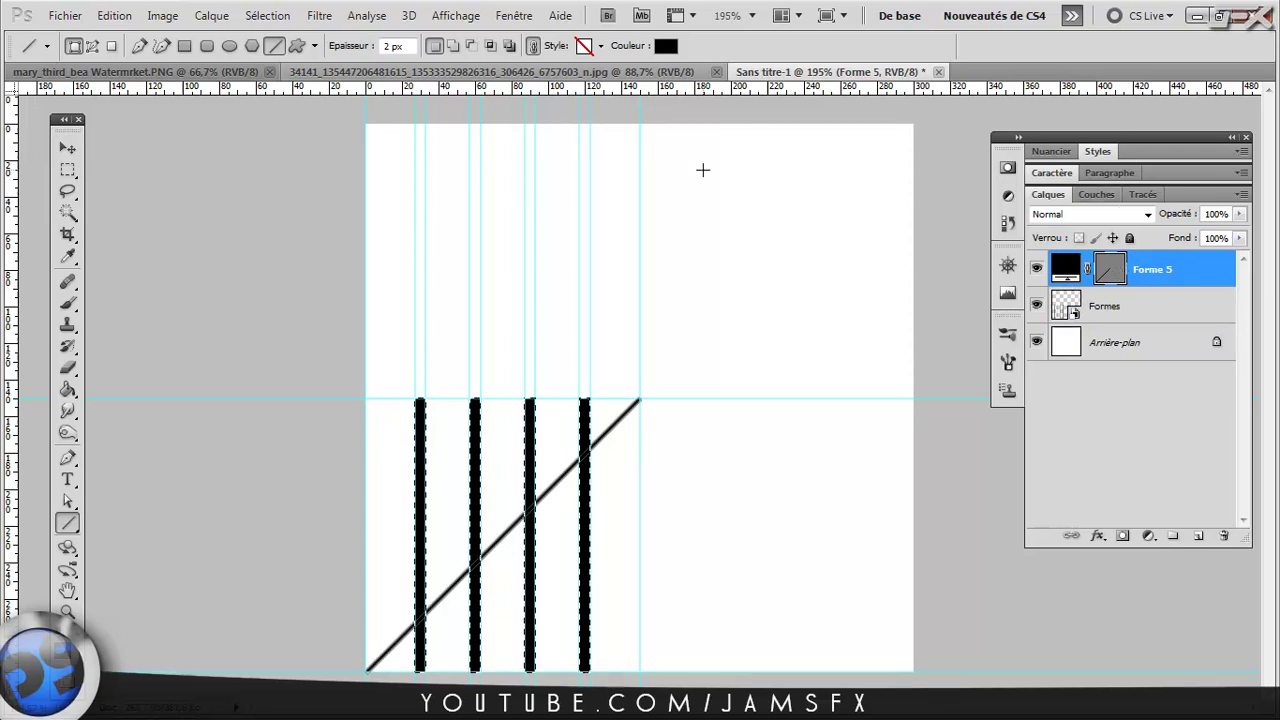
left_click(1123, 538)
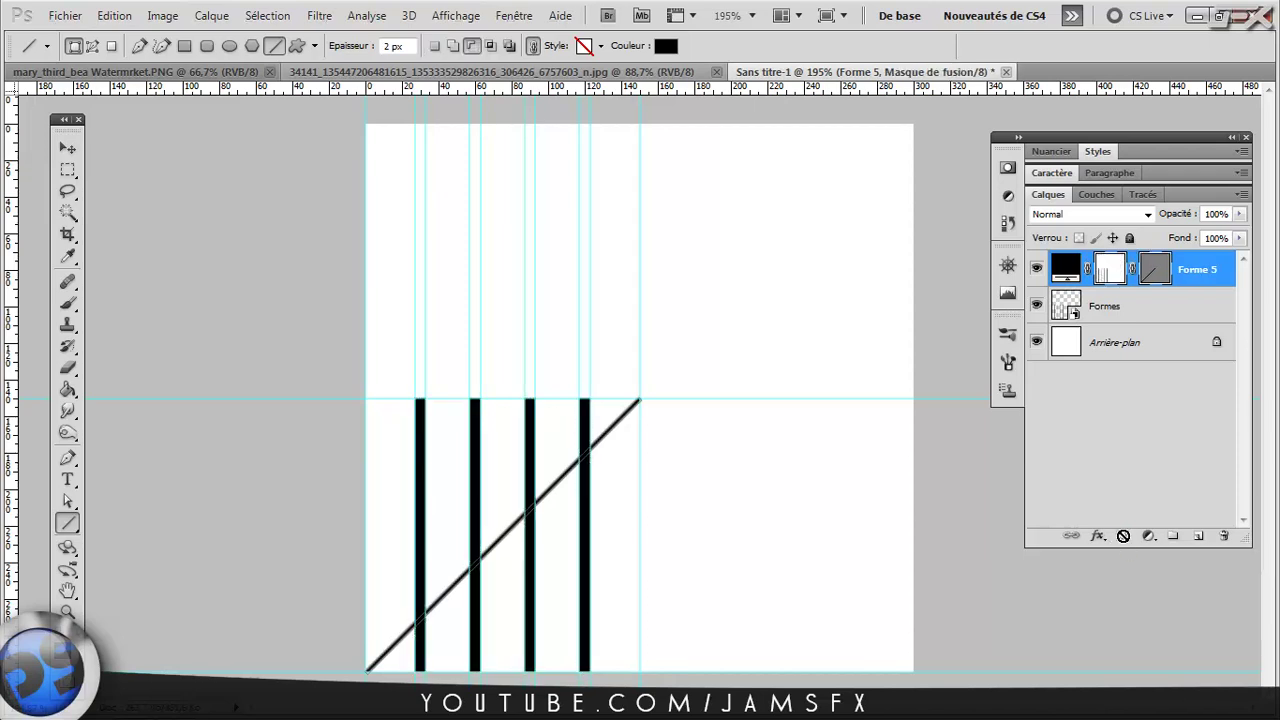
left_click(1130, 312)
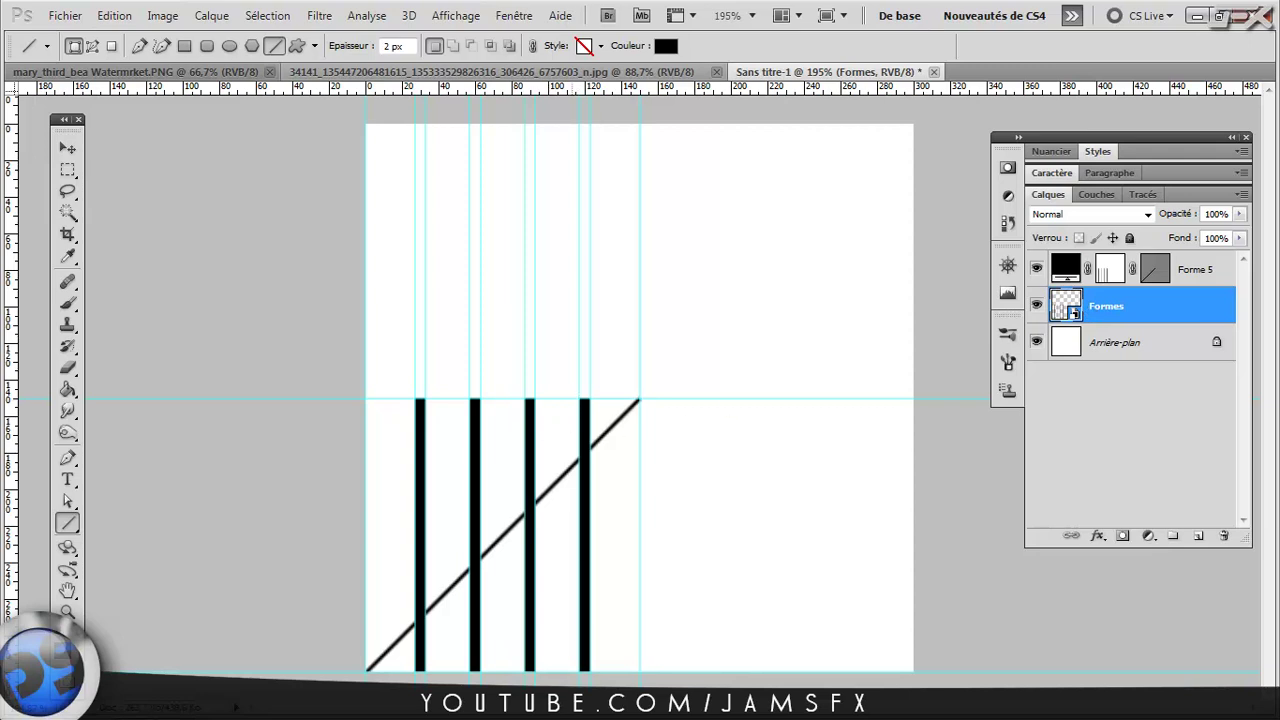
left_click(1036, 305)
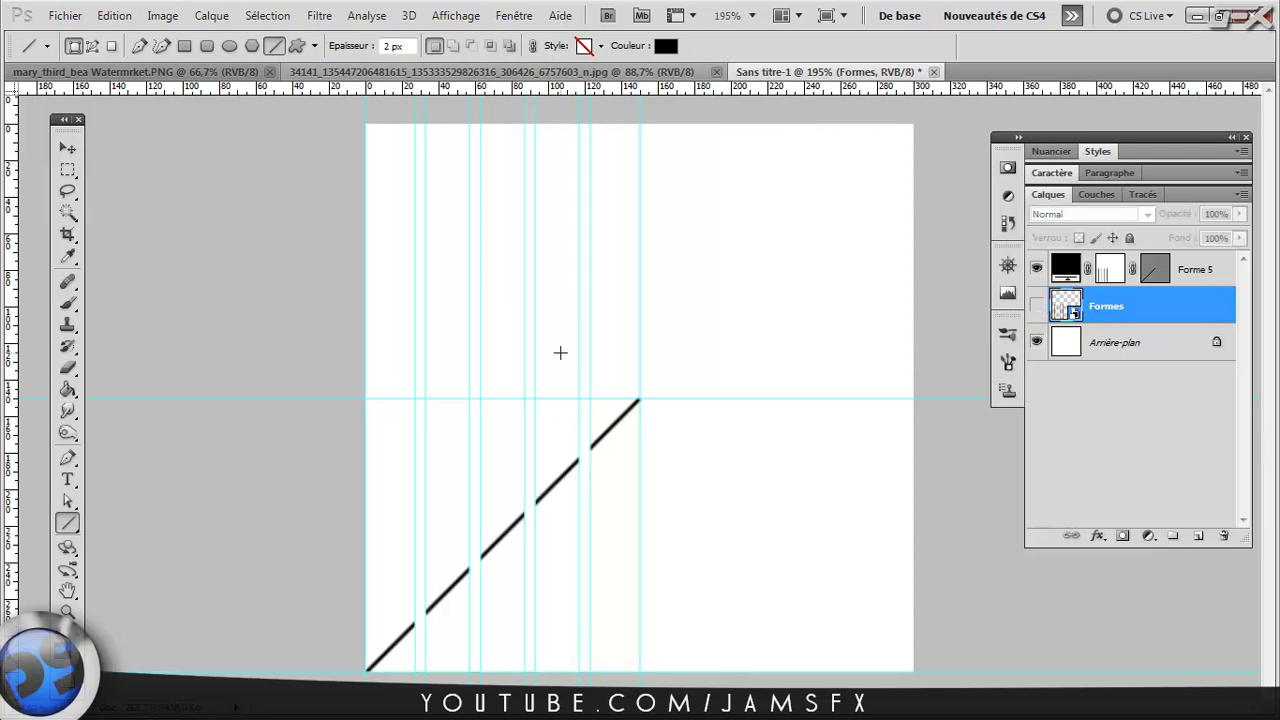
key("v")
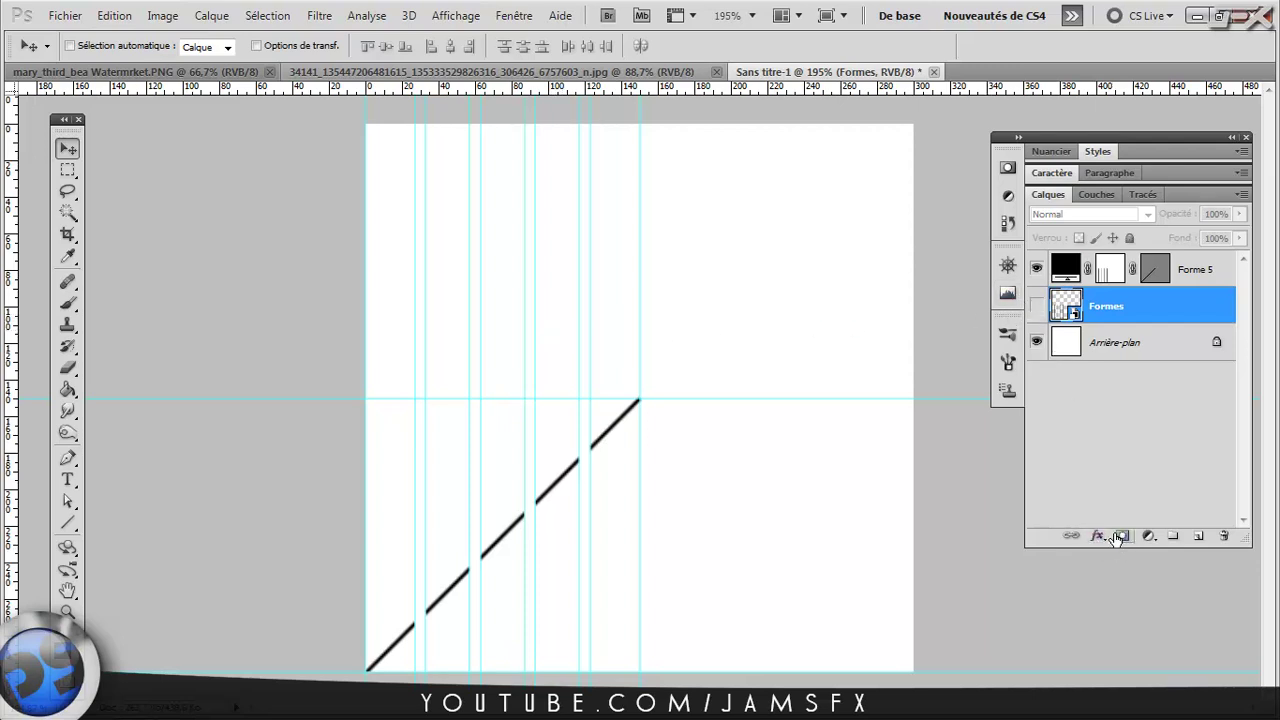
Step: Make masked Forme 5 a smart object and duplicate it as Forme 5 copie
left_click(1117, 273)
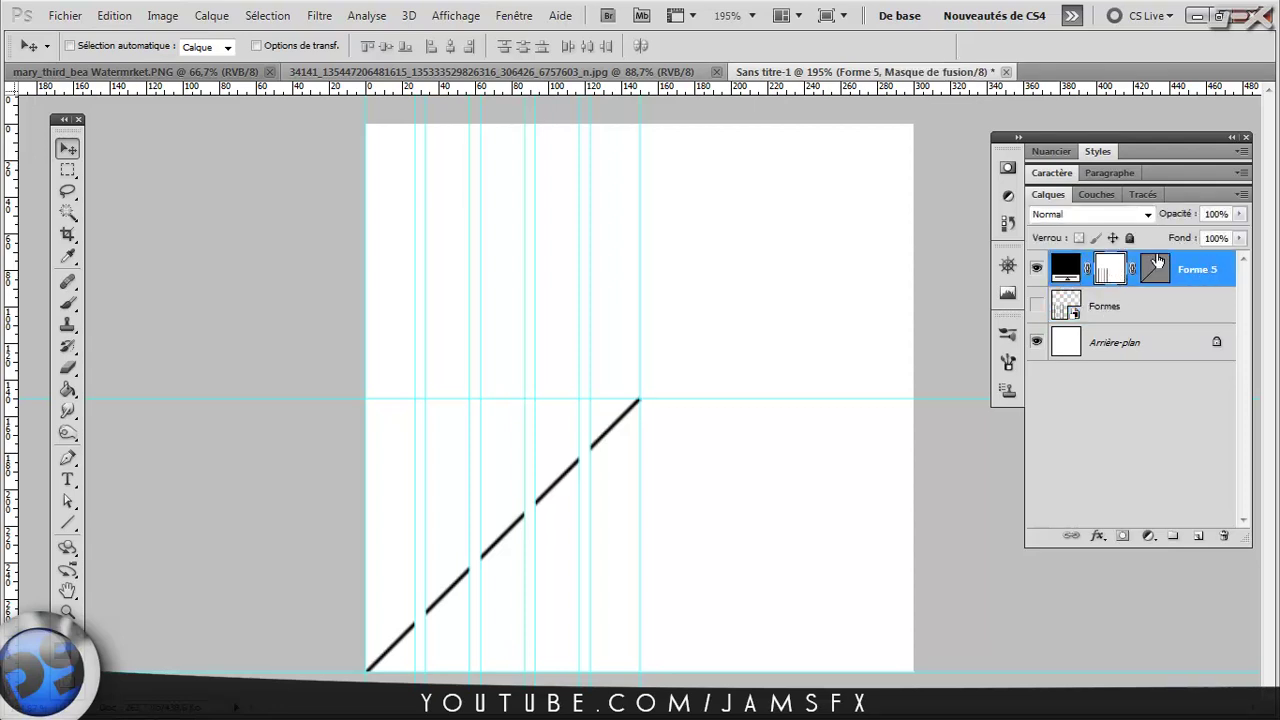
right_click(1214, 266)
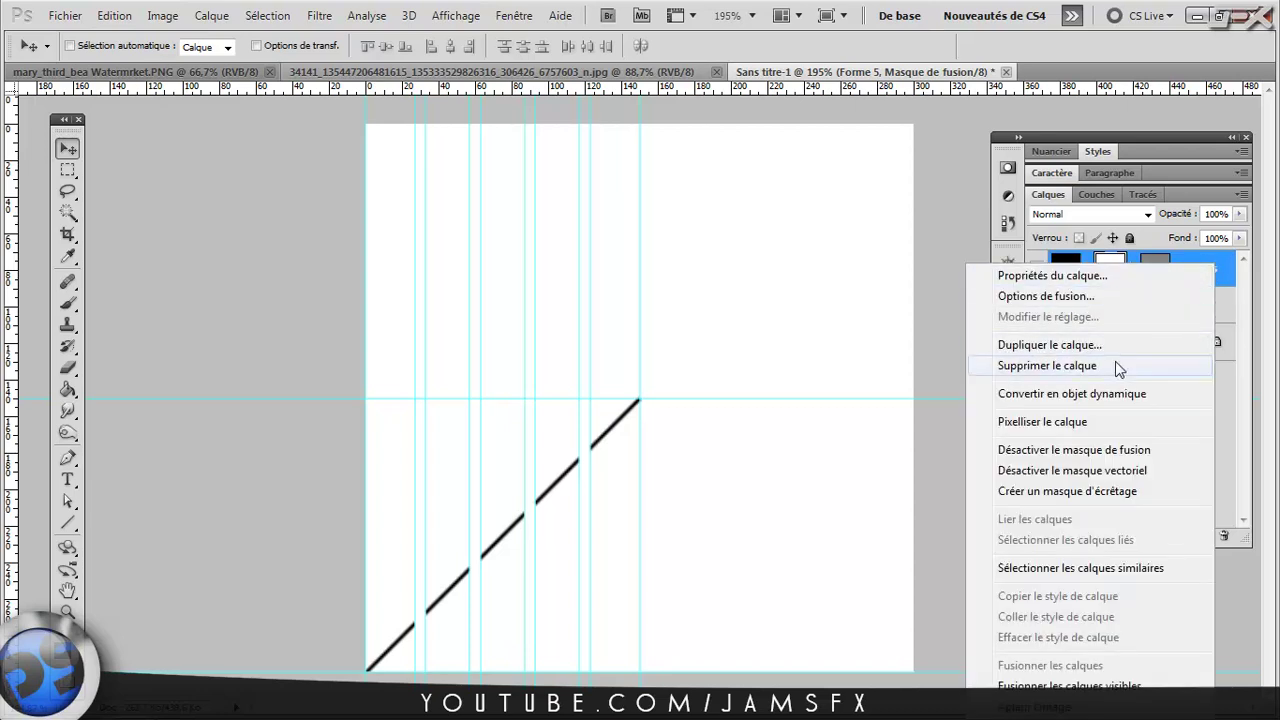
left_click(1105, 394)
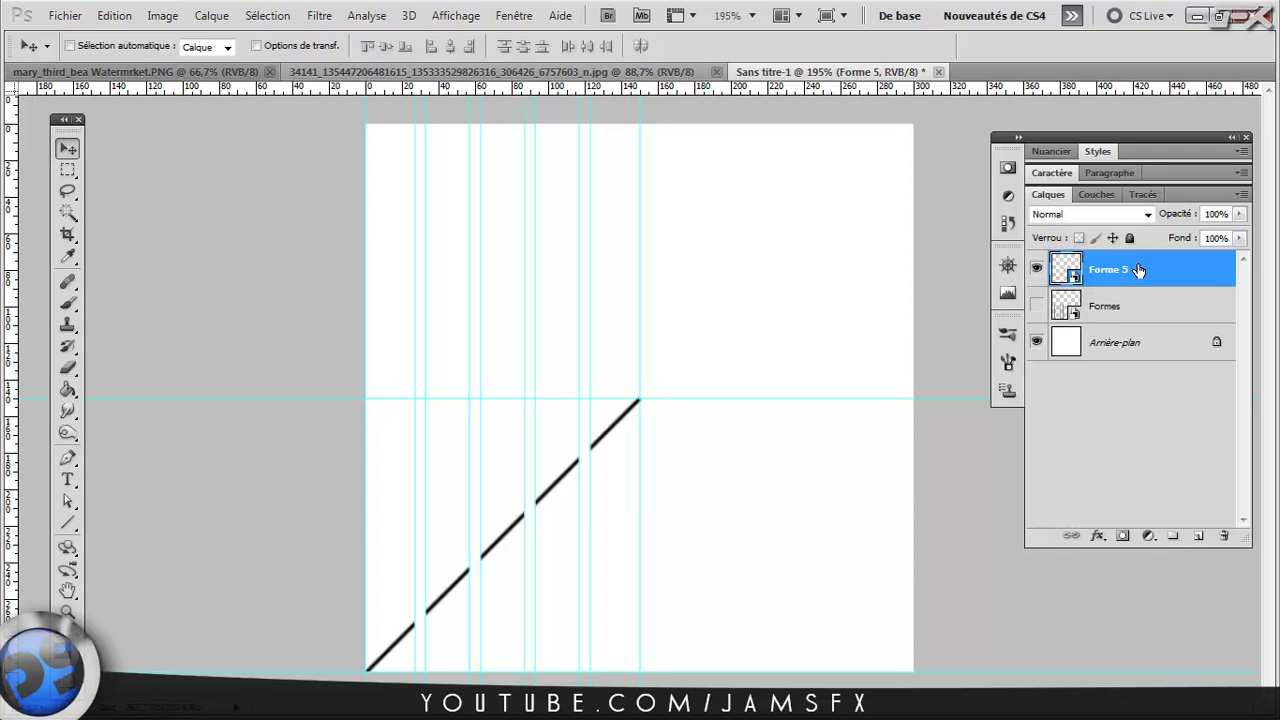
key("ctrl+j")
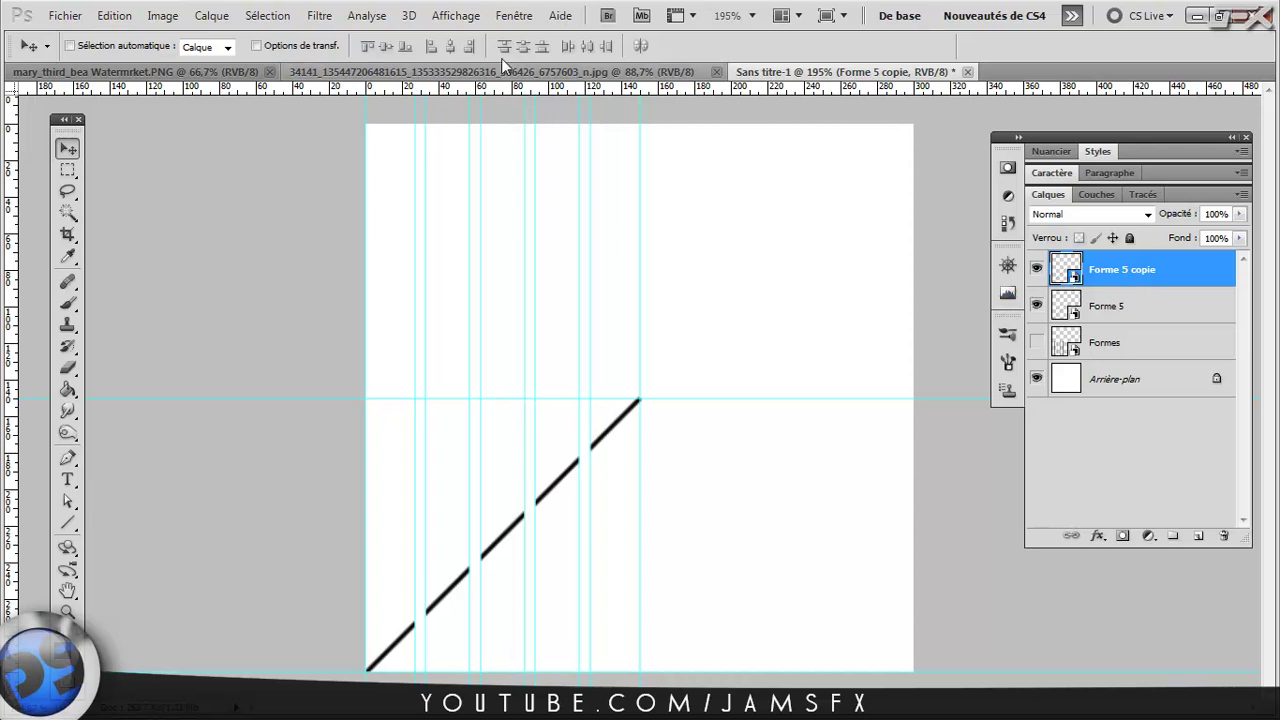
Step: Flip Forme 5 copie horizontally and slide it right into a chevron peaking at centre
left_click(114, 18)
mouse_move(148, 381)
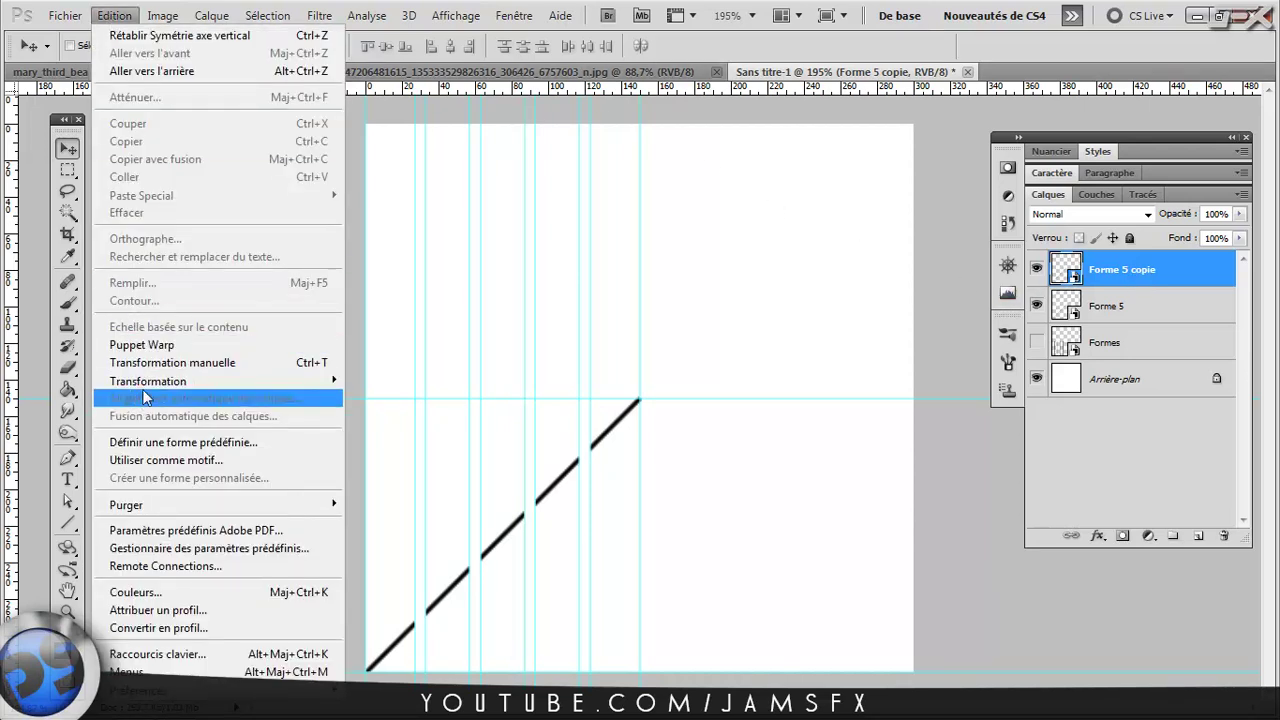
left_click(405, 601)
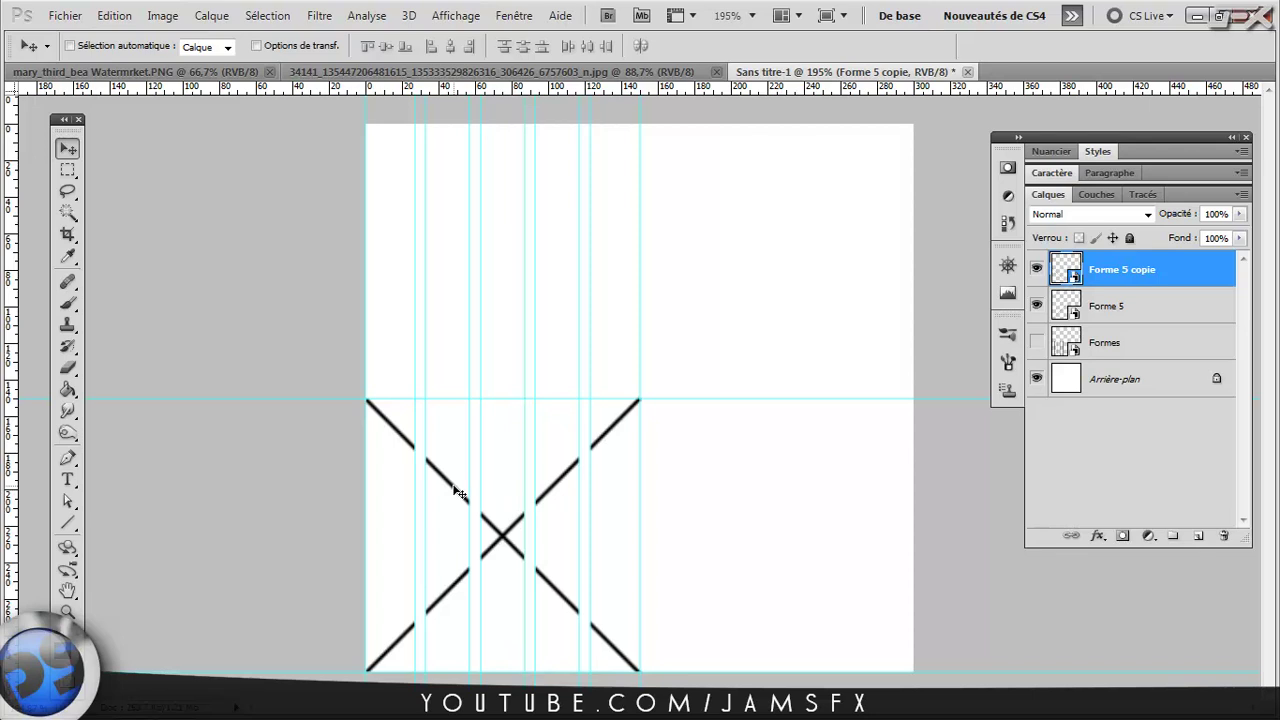
left_click_drag(455, 490, 720, 490)
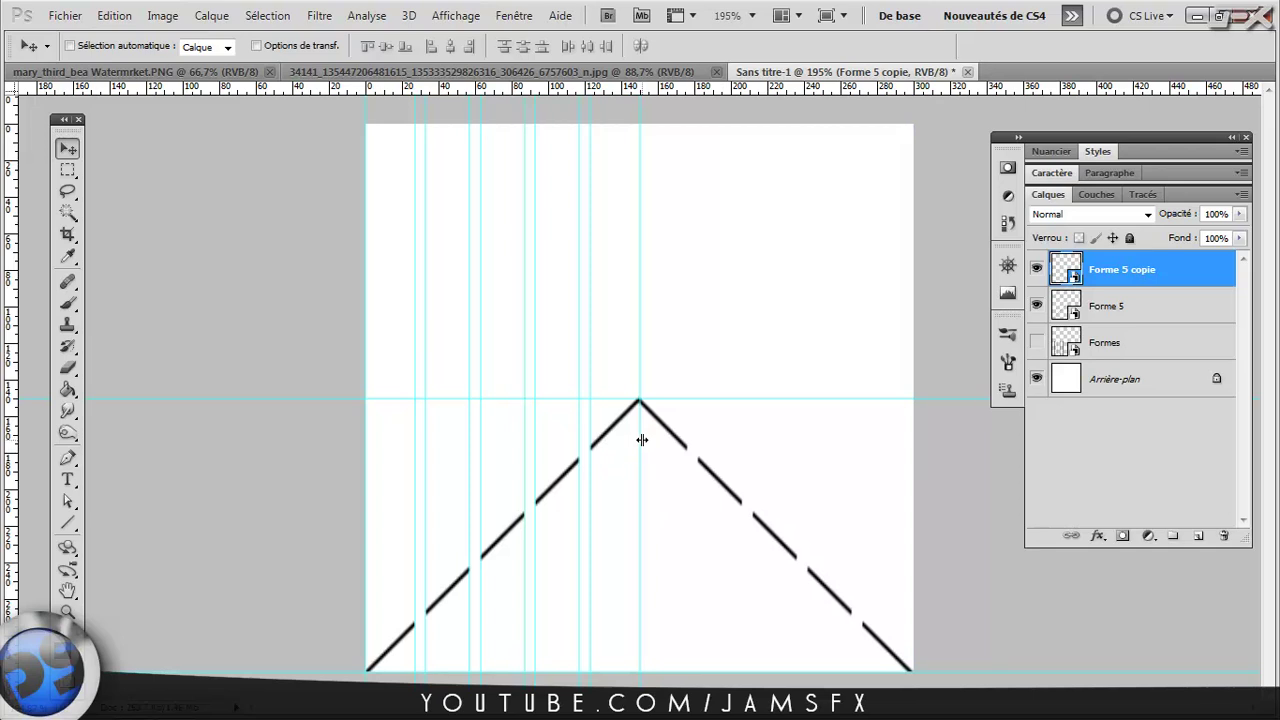
left_click(1150, 308, "shift")
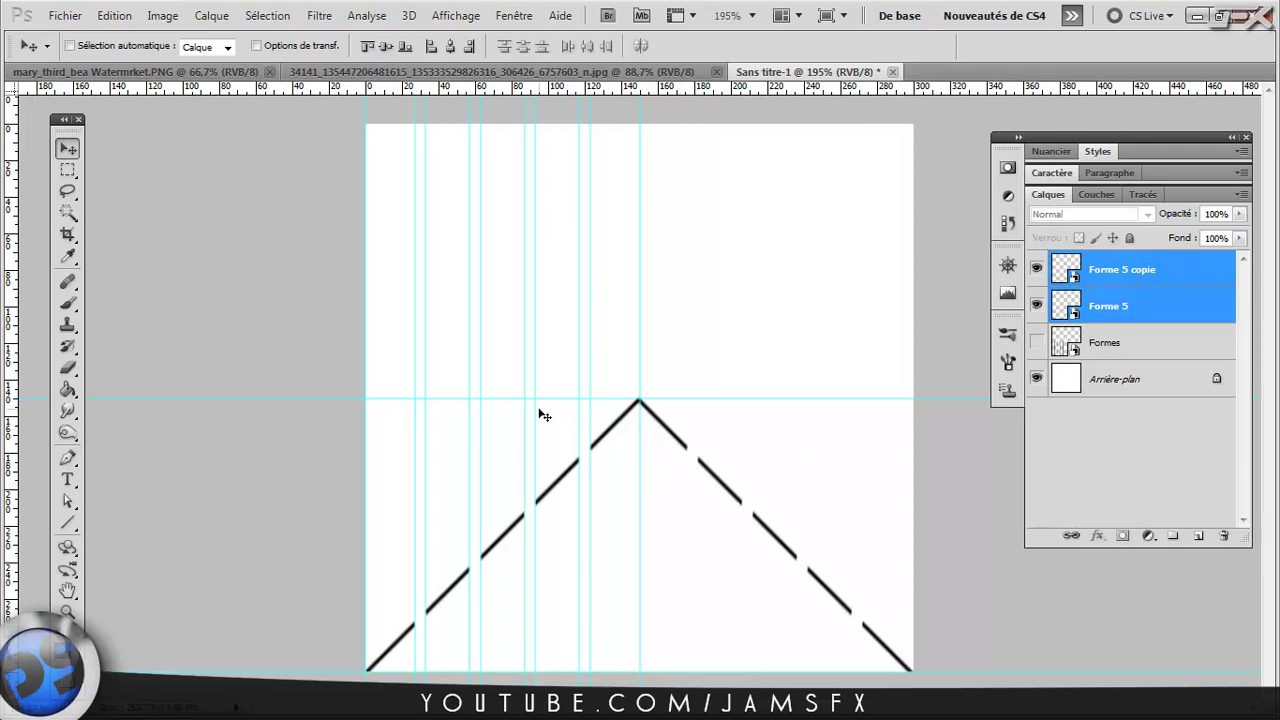
Step: Duplicate both Forme 5 line layers, flip the copies vertically and slide them up into a dashed X
left_click_drag(1180, 272, 1198, 543)
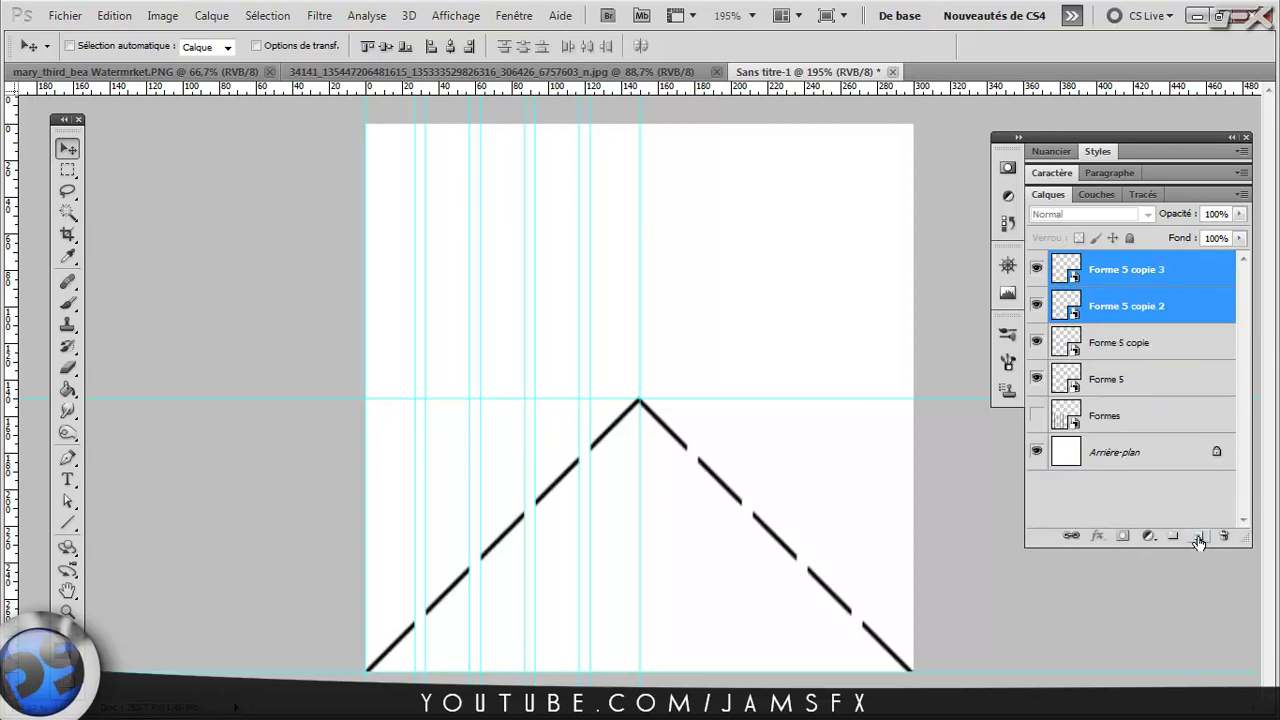
left_click(119, 20)
mouse_move(148, 381)
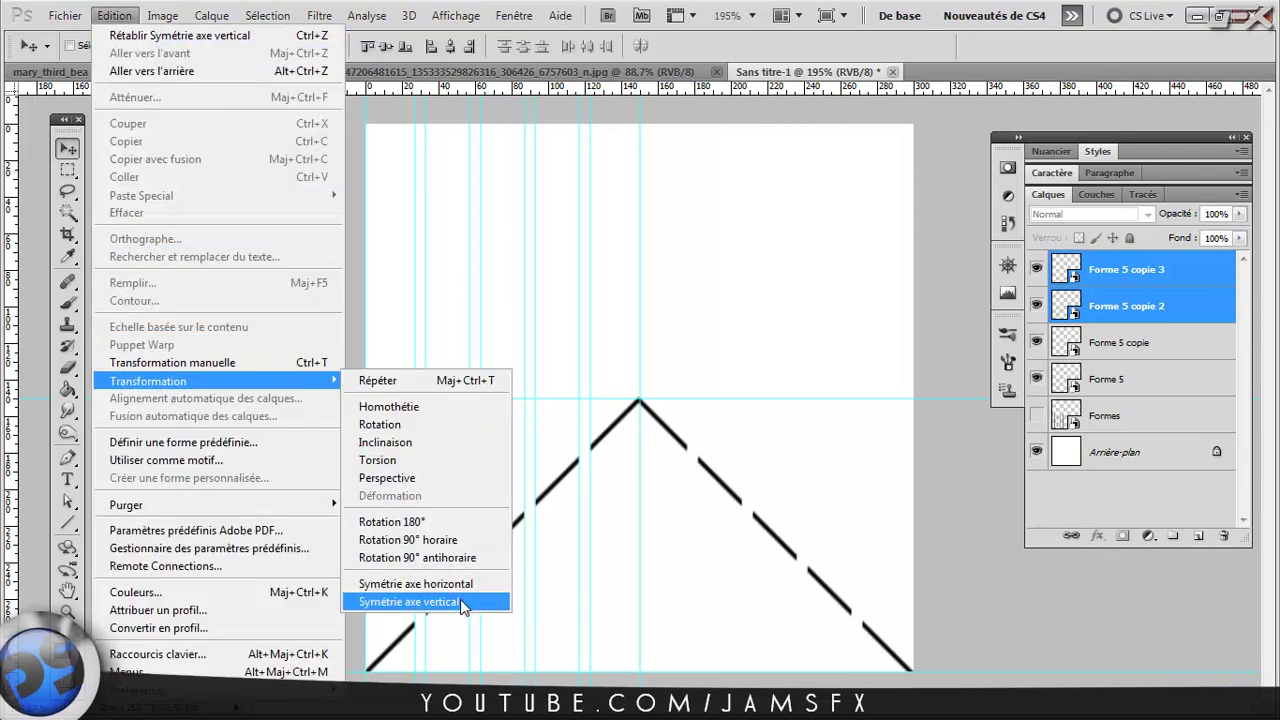
left_click(460, 599)
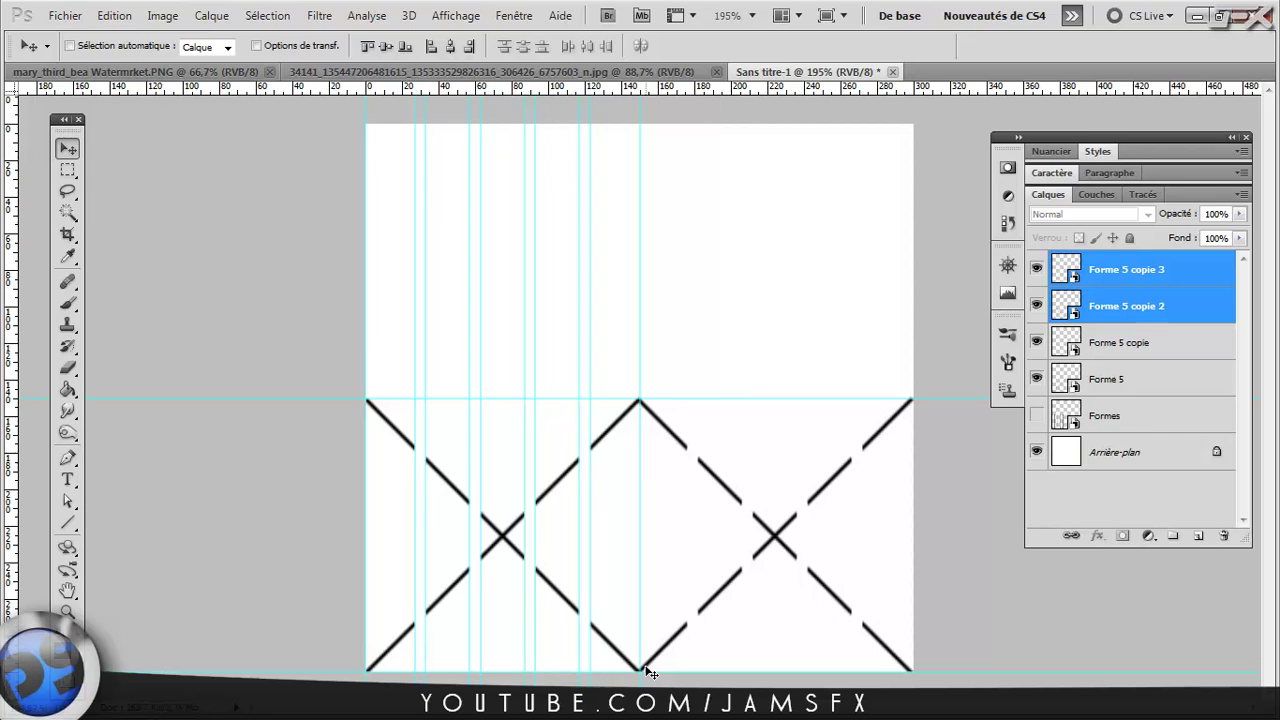
left_click_drag(650, 673, 660, 388)
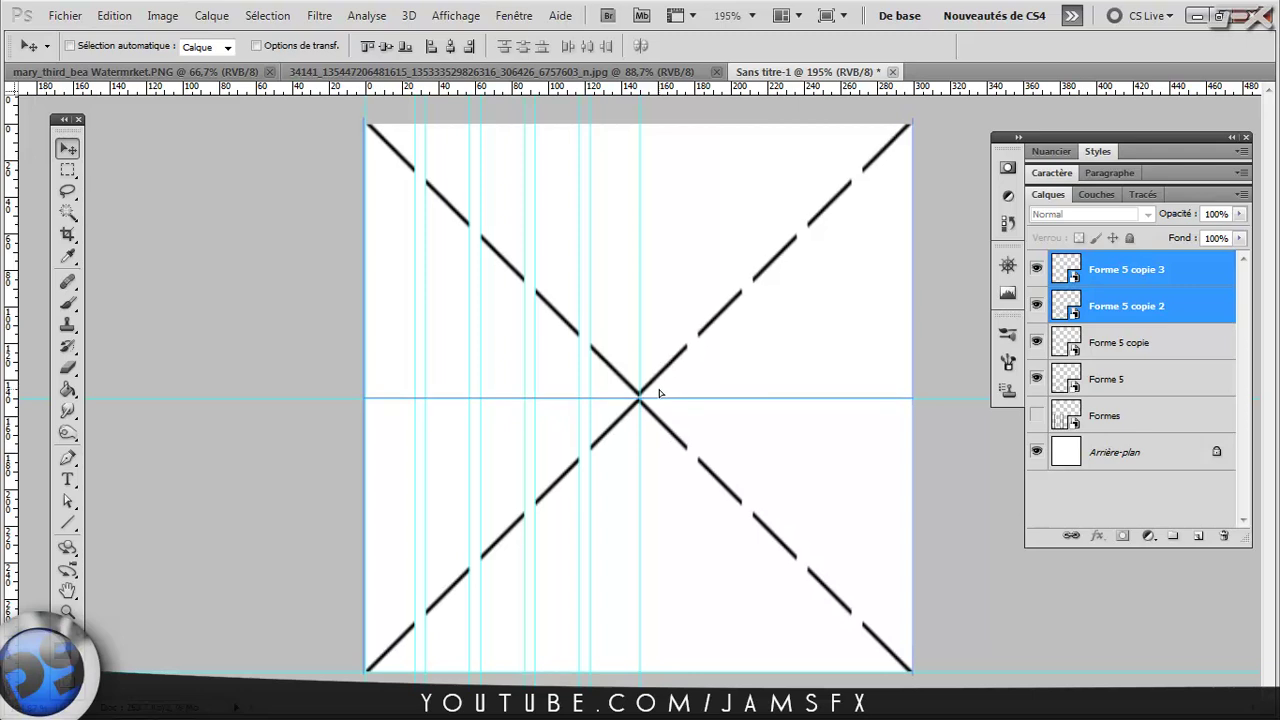
scroll(660, 423, "up", 1)
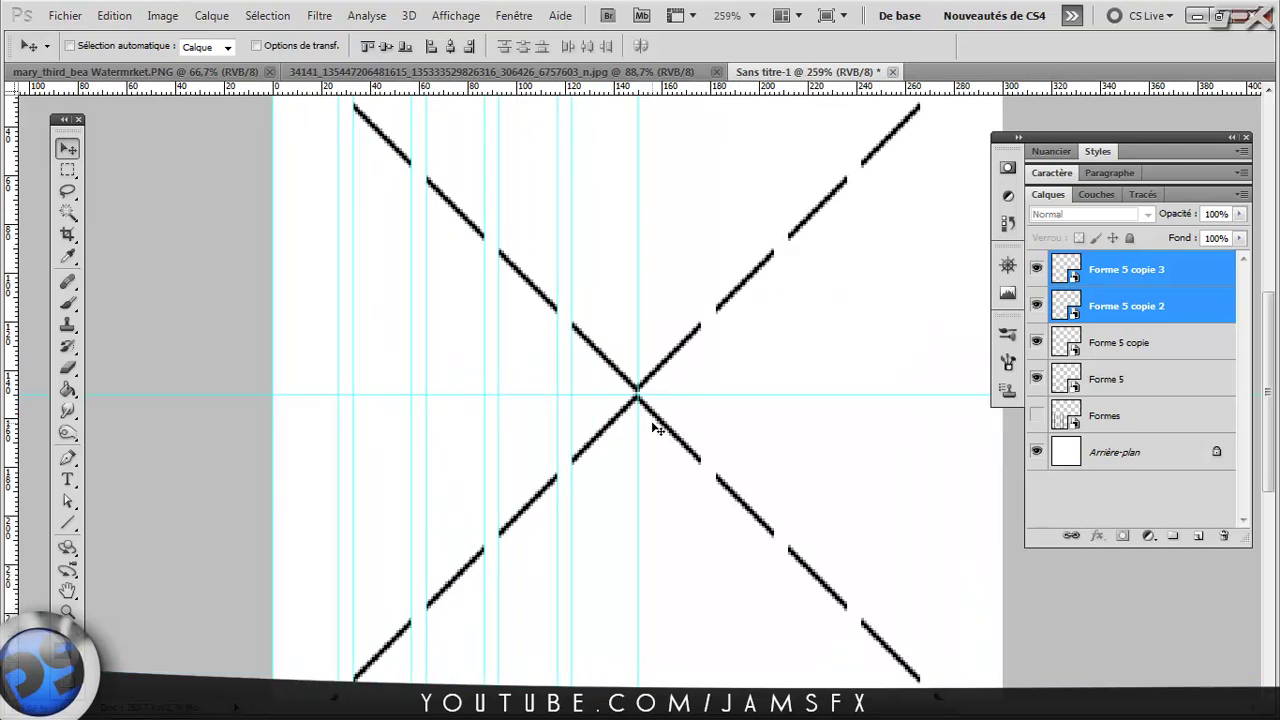
scroll(658, 420, "down", 1)
scroll(656, 417, "down", 1)
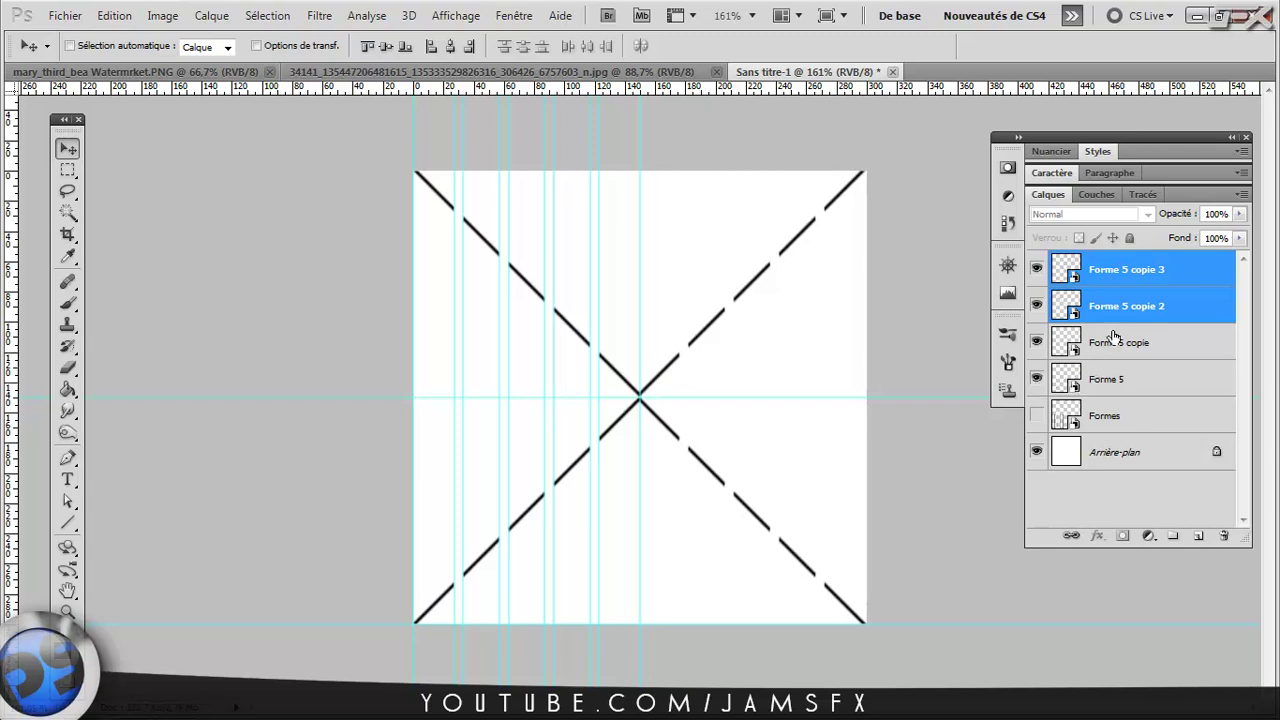
Step: Select all four Forme 5 layers and convert them into one smart object
left_click(1146, 380, "shift")
left_click(1140, 270, "shift")
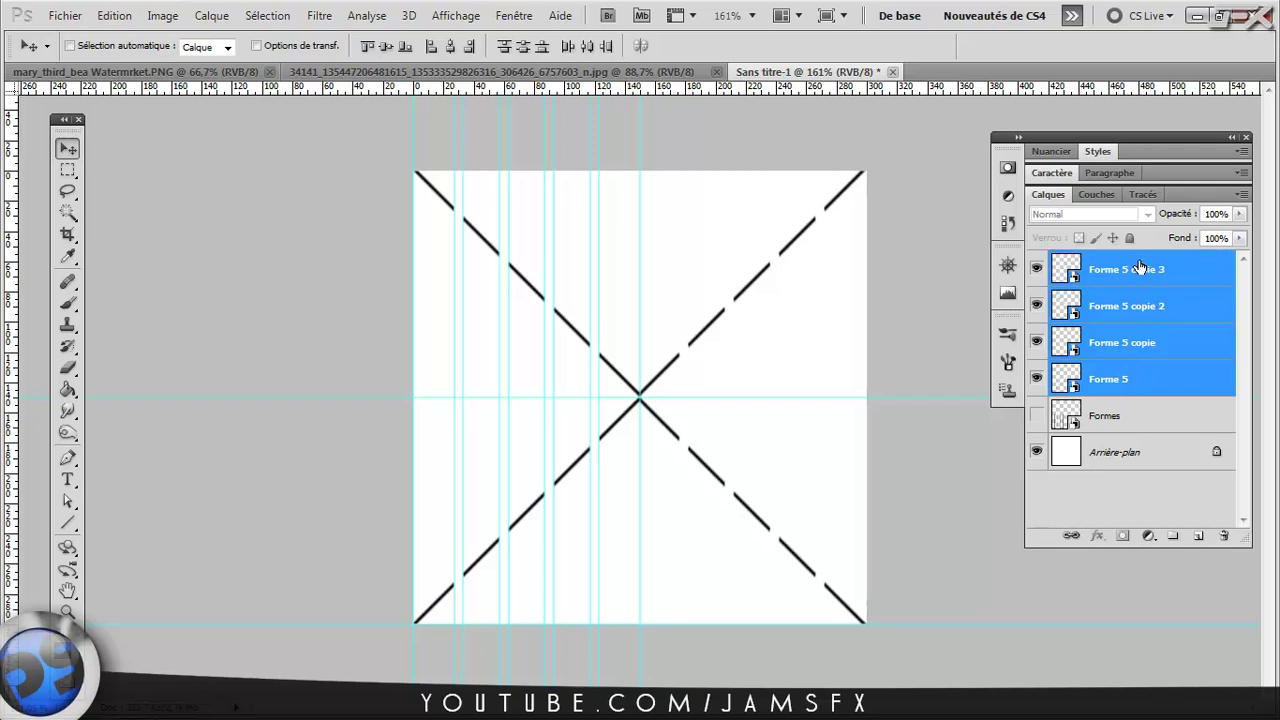
right_click(1163, 270)
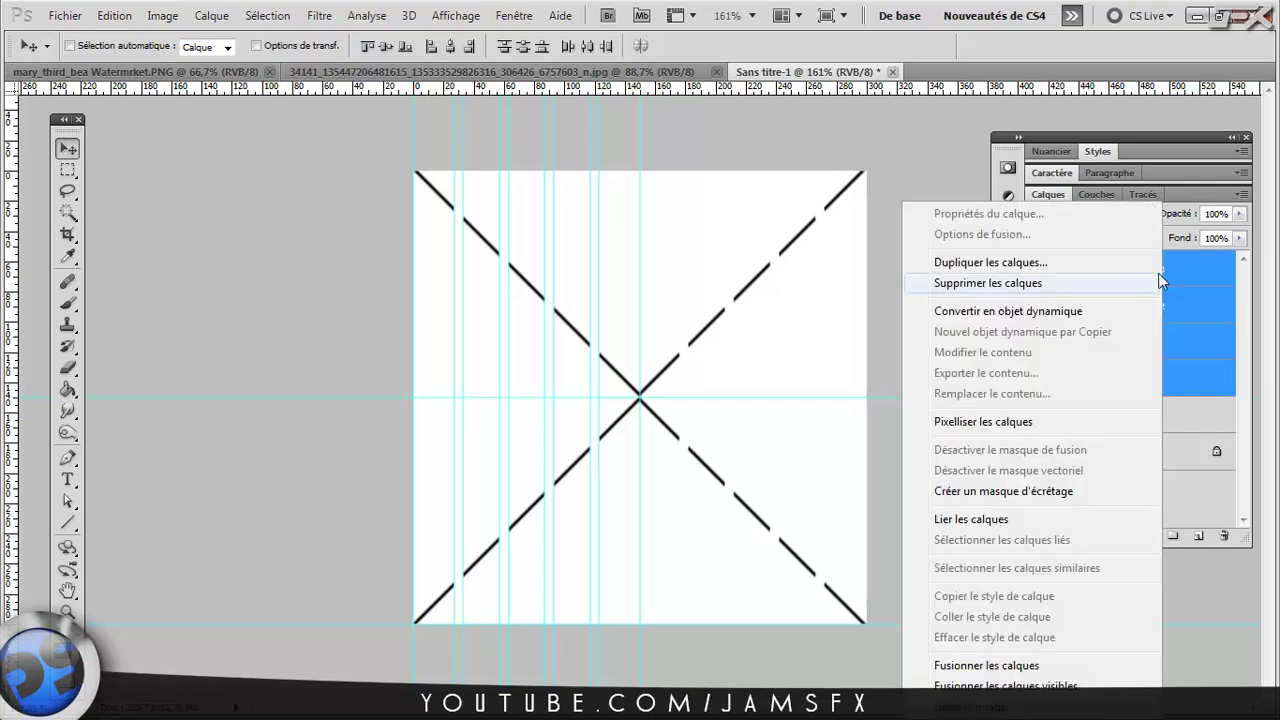
left_click(1040, 311)
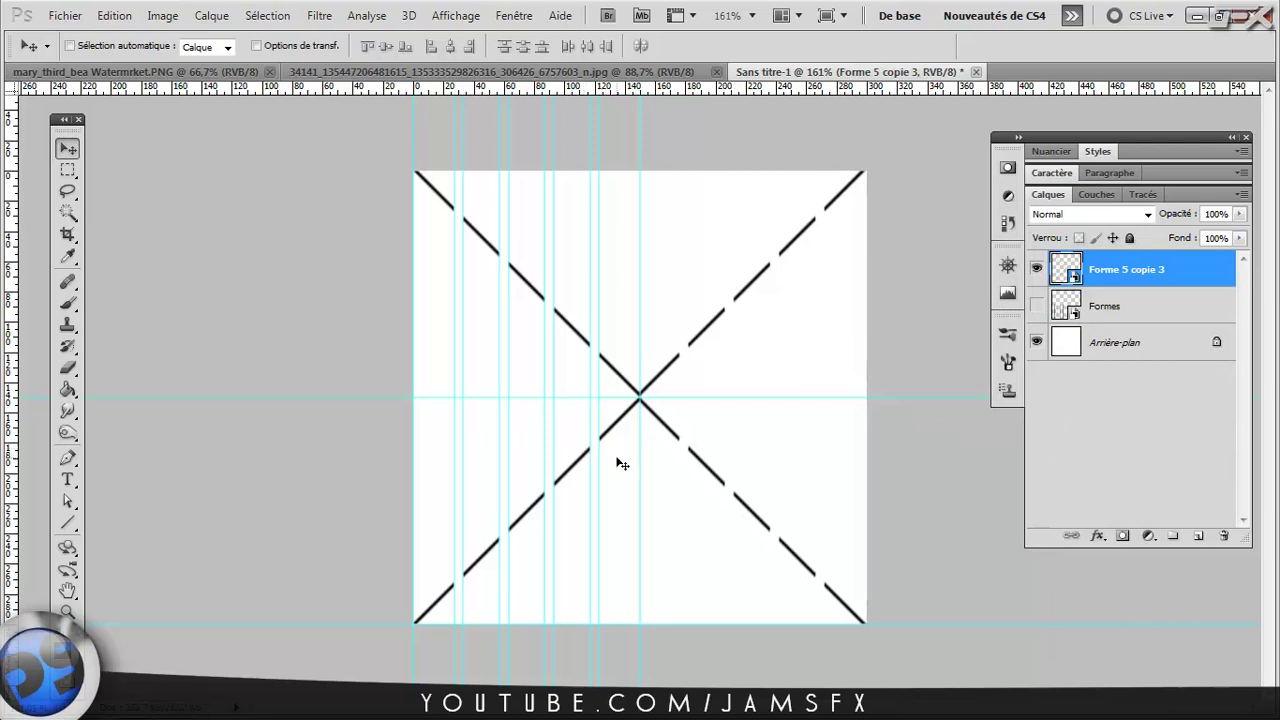
scroll(639, 488, "up", 1)
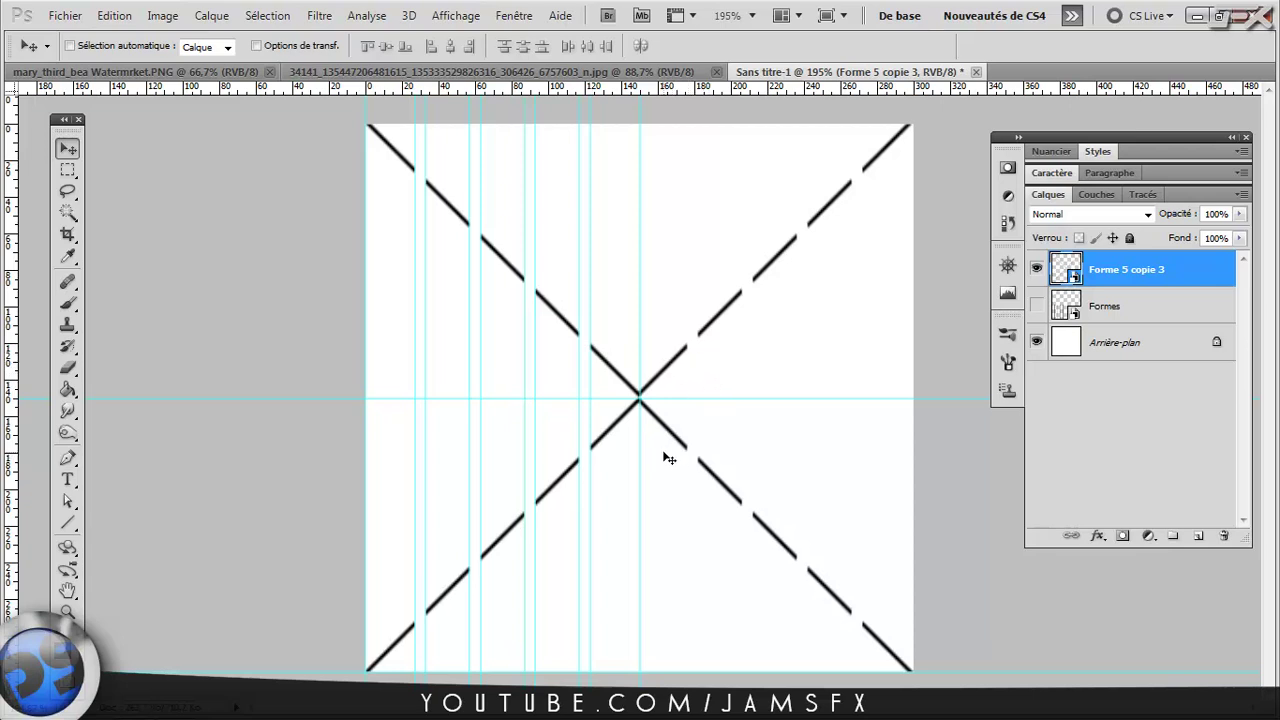
Step: Mask out a square marquee around the X's centre on the Forme 5 copie 3 layer
key("m")
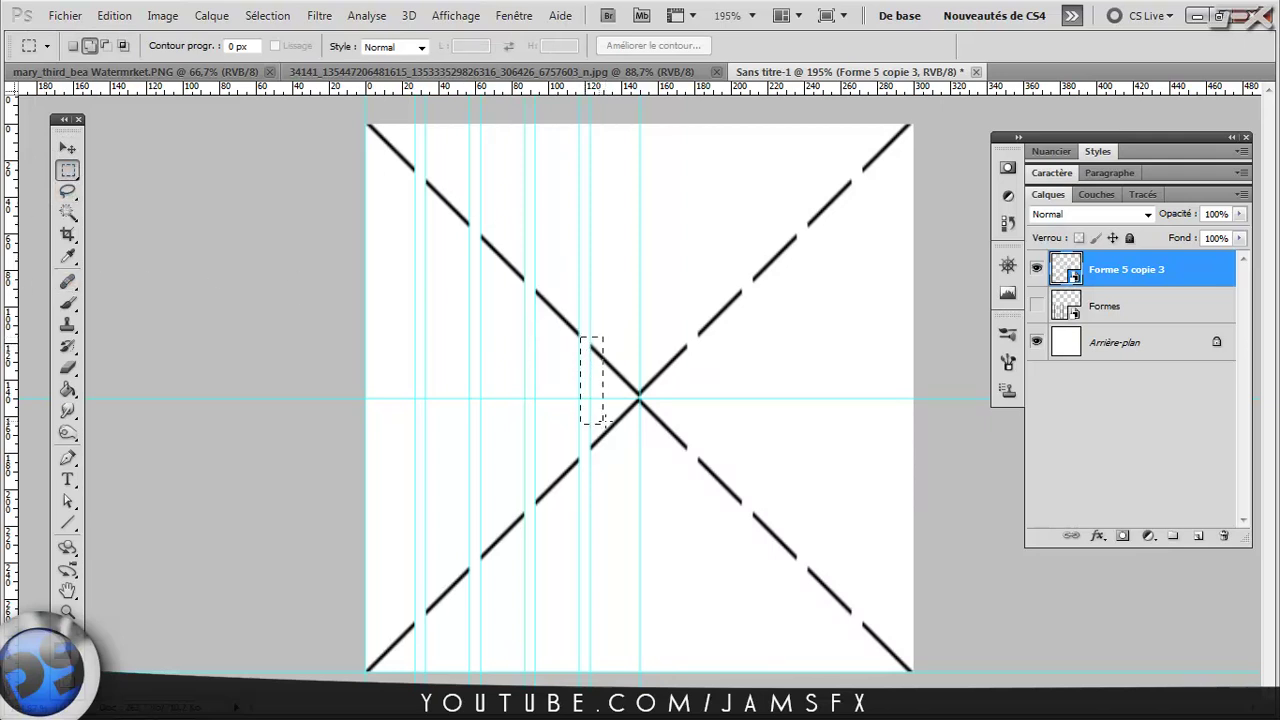
mouse_move(602, 421)
left_mouse_down()
mouse_move(687, 437)
mouse_move(705, 463)
mouse_move(691, 461)
left_mouse_up()
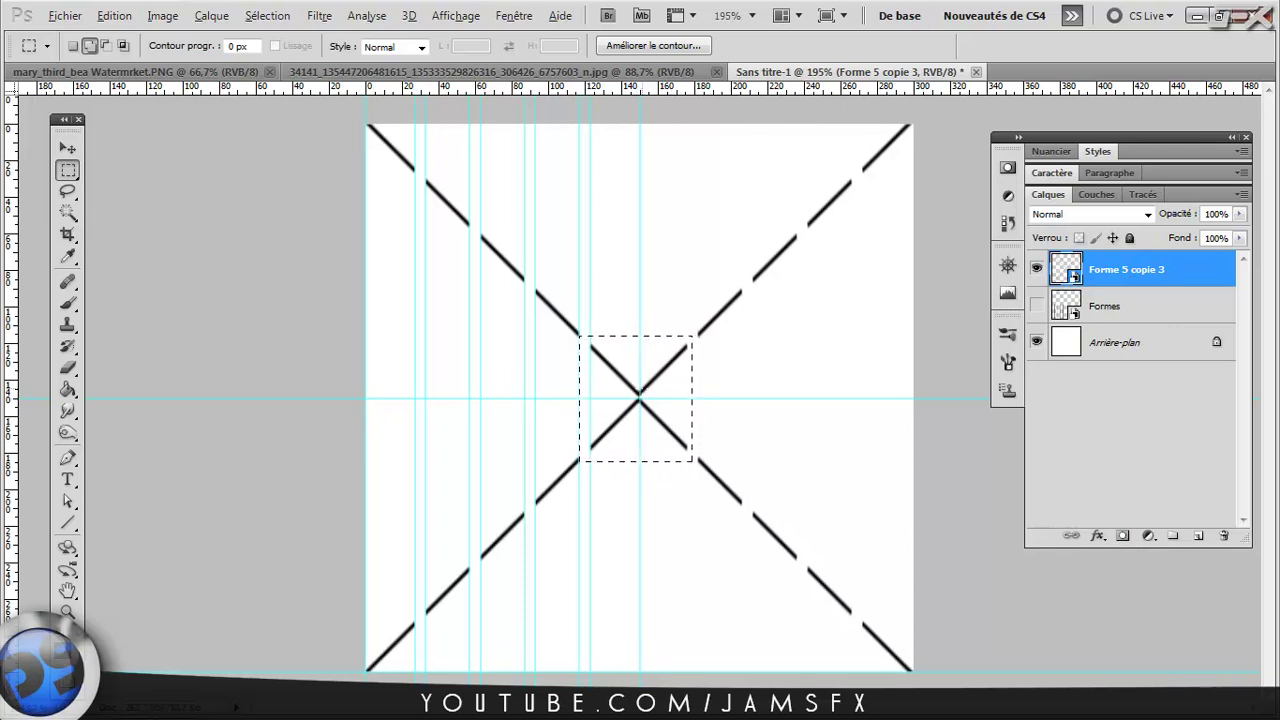
key("alt")
left_click(1124, 536, "alt")
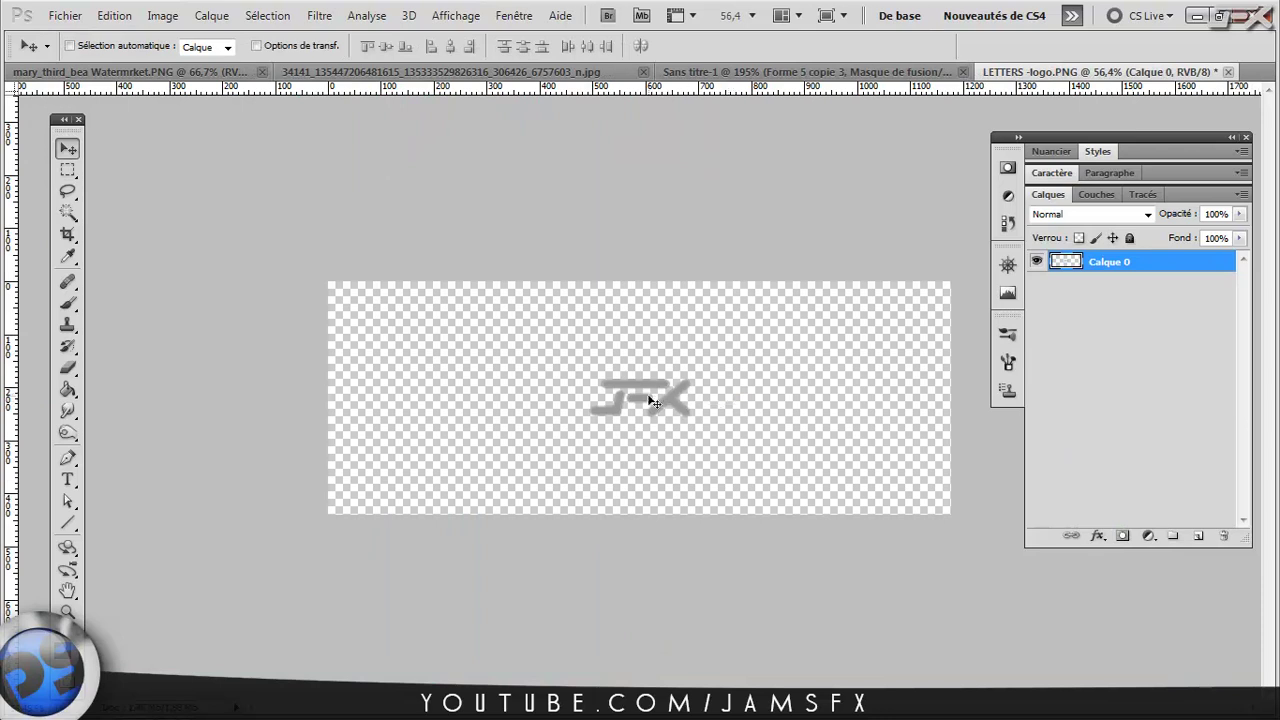
Step: Copy the JFX logo into Sans titre-1, scale it to about 70% and centre it in the X gap
mouse_move(591, 400)
left_mouse_down()
mouse_move(715, 76)
mouse_move(634, 386)
left_mouse_up()
left_click_drag(727, 389, 642, 406)
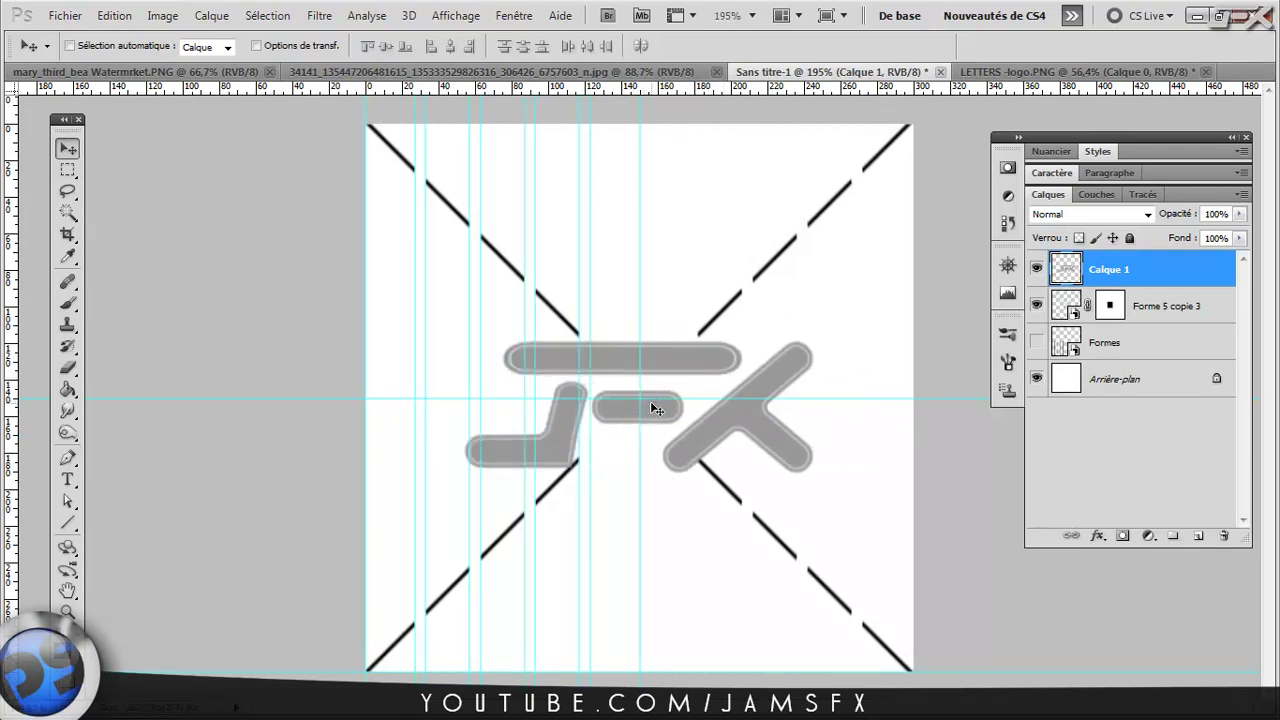
key("ctrl+t")
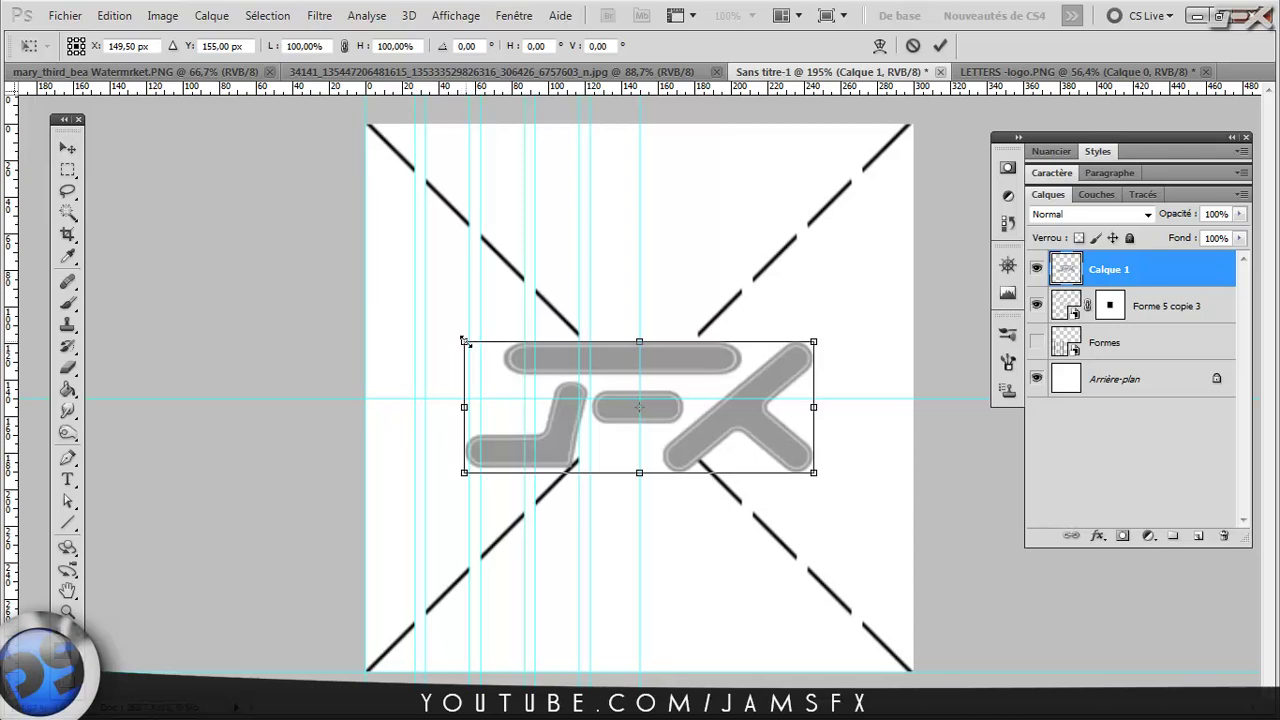
left_click_drag(467, 345, 533, 370)
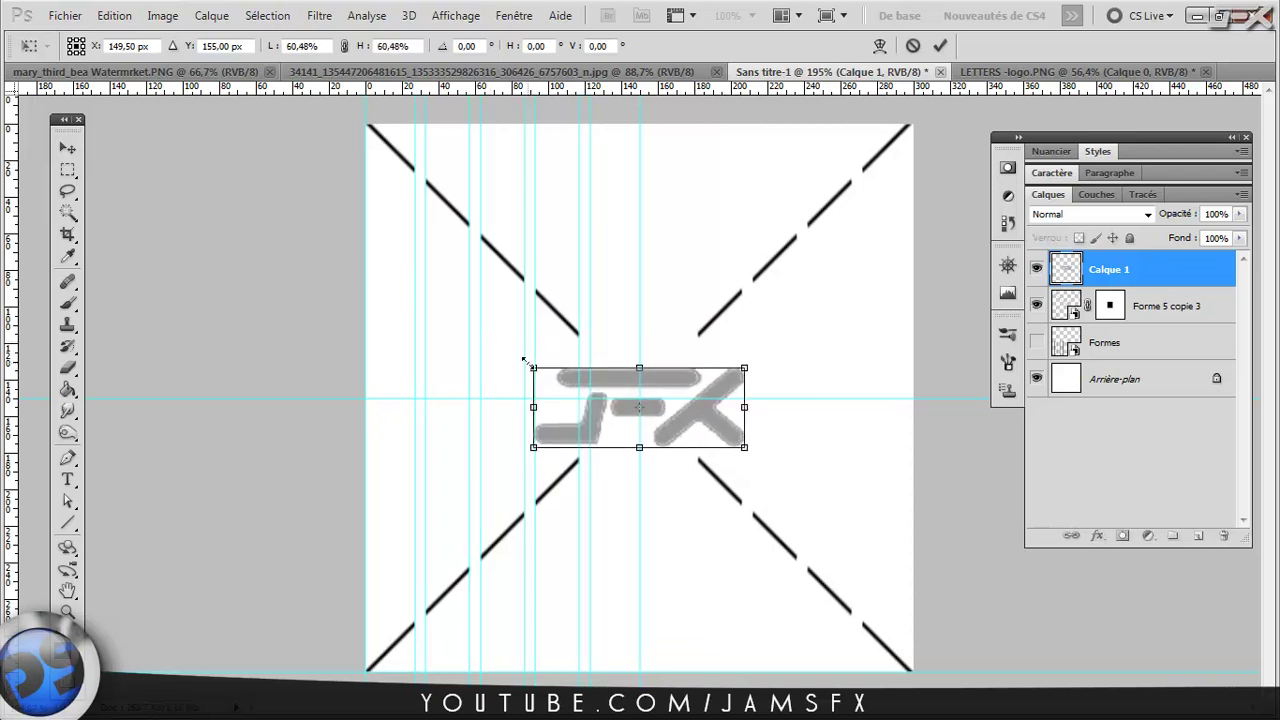
left_click_drag(531, 368, 515, 361)
left_click_drag(642, 393, 639, 385)
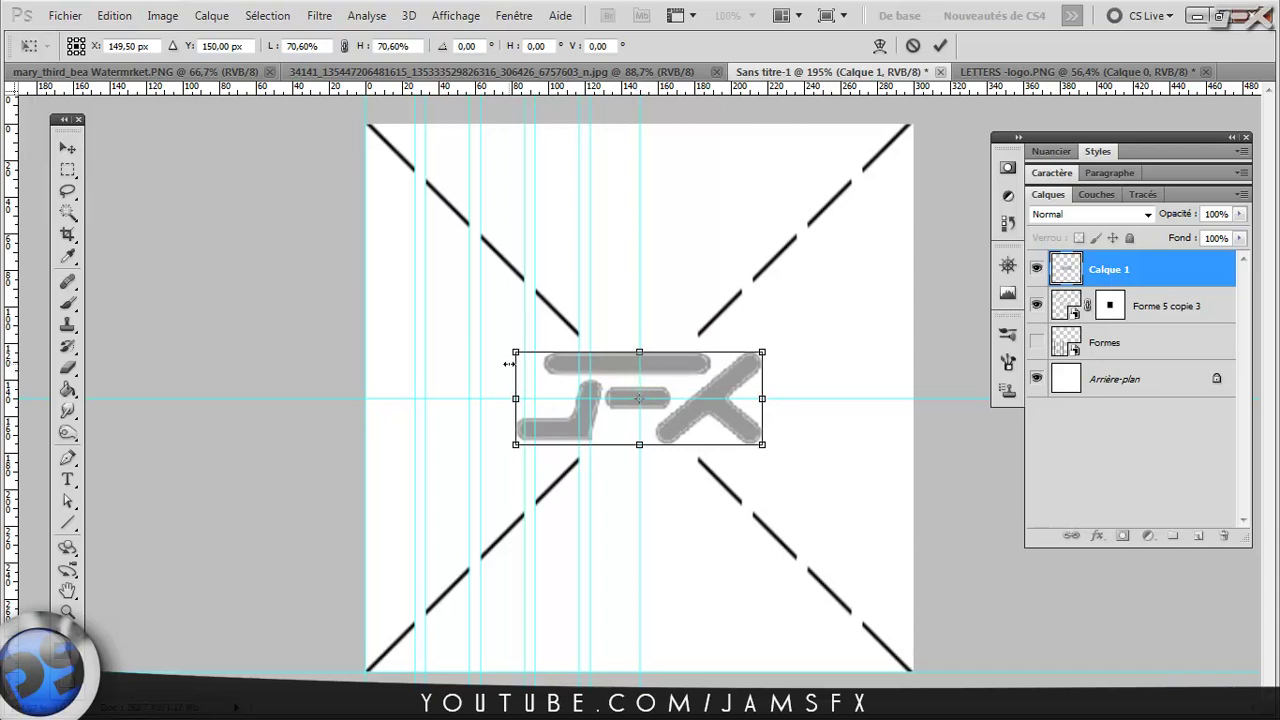
key("Return")
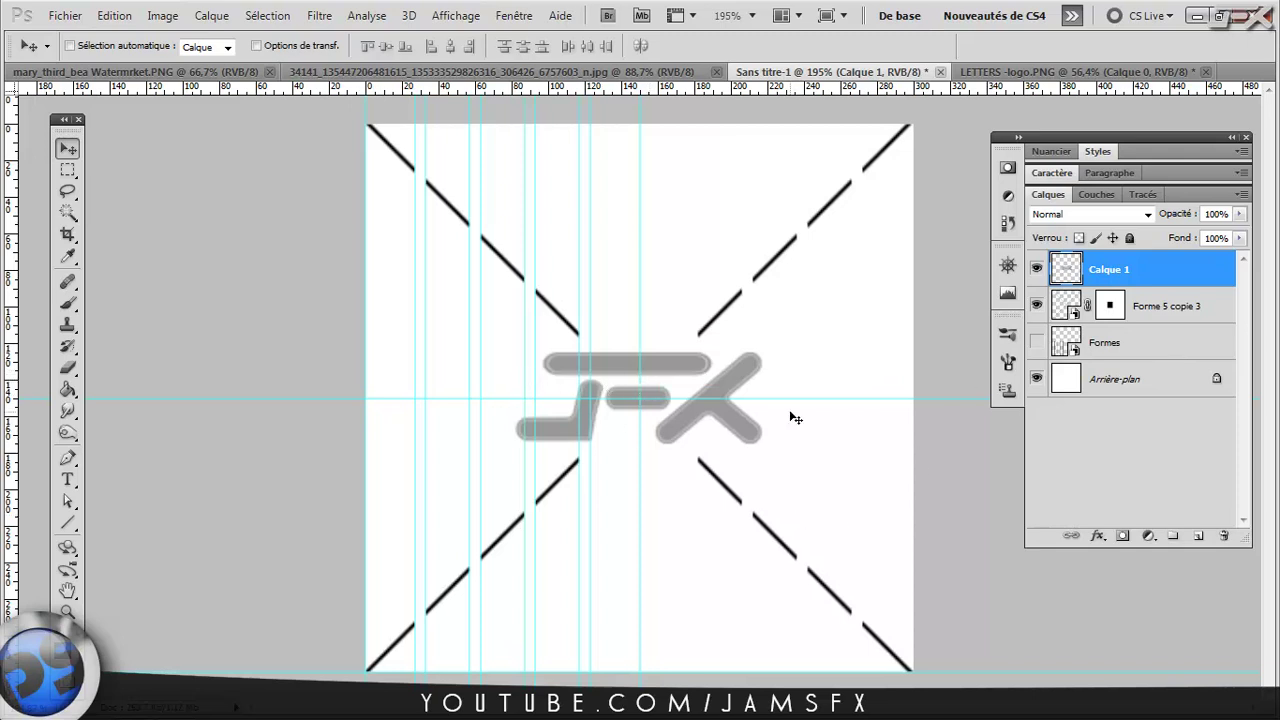
Step: Give the logo layer a near-black 161616 colour overlay
double_click(1175, 273)
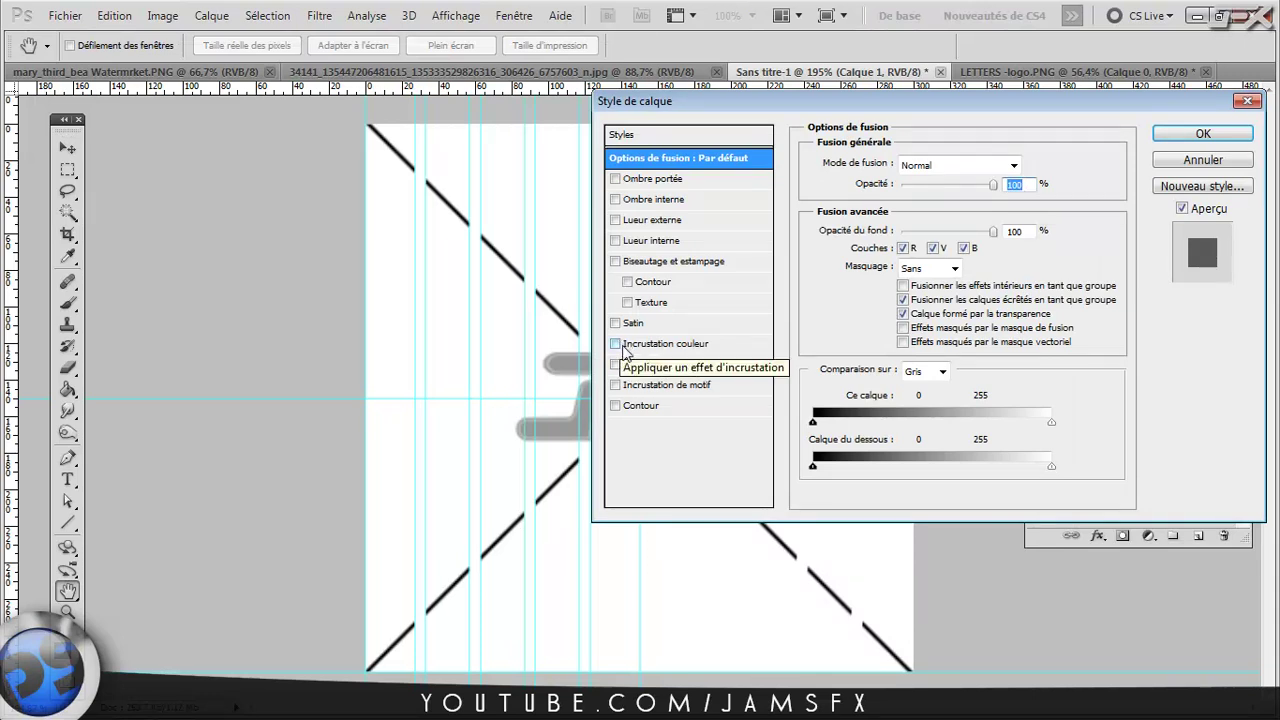
left_click(616, 344)
left_click(660, 343)
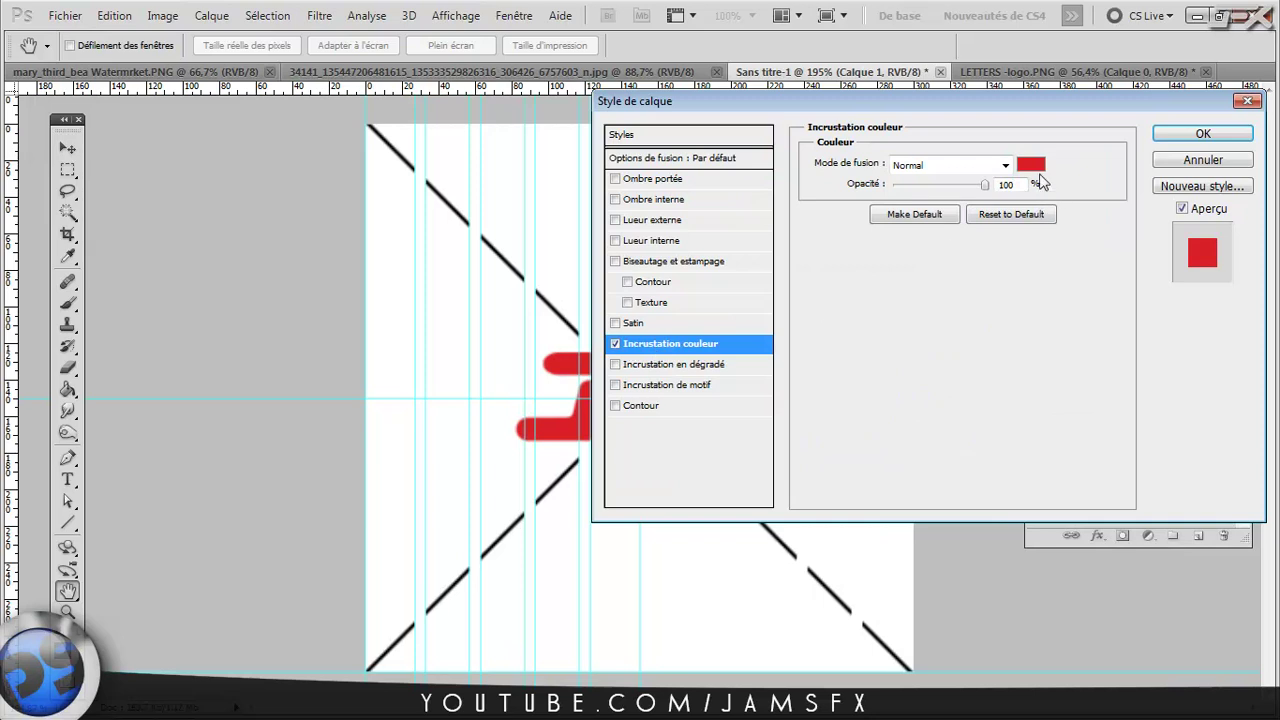
left_click(1031, 165)
left_click_drag(756, 453, 688, 575)
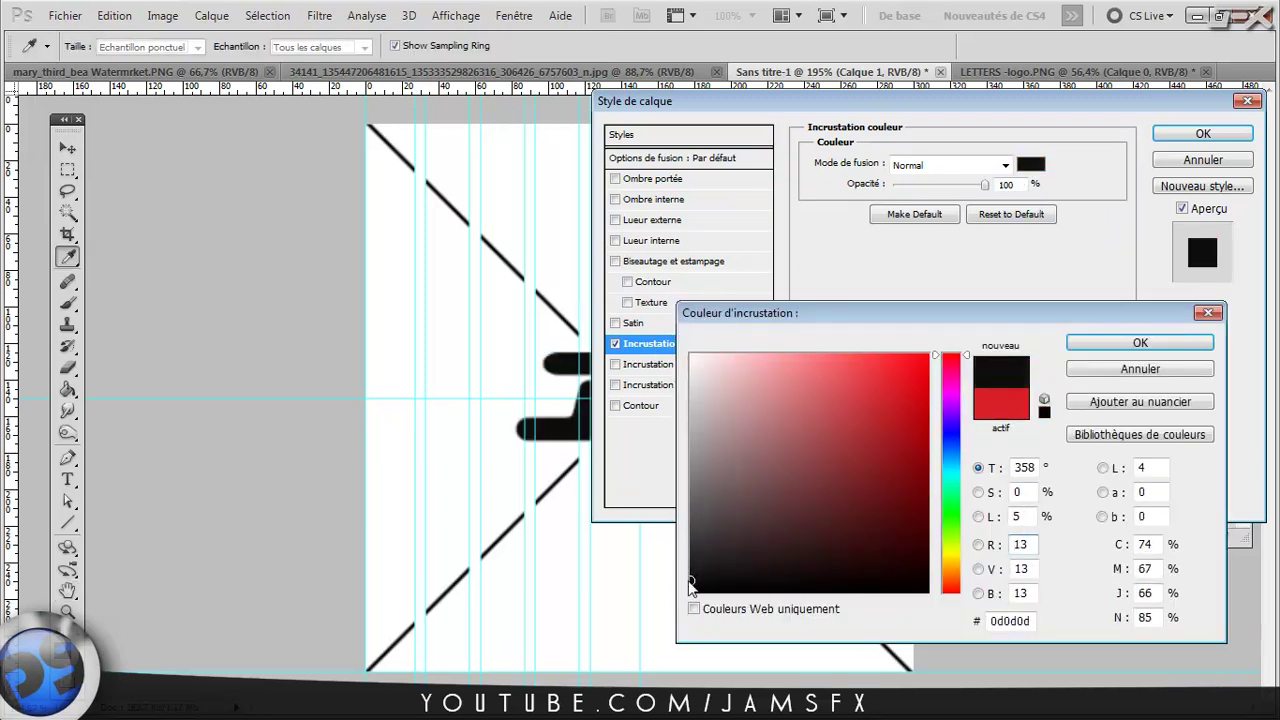
left_click_drag(688, 575, 690, 581)
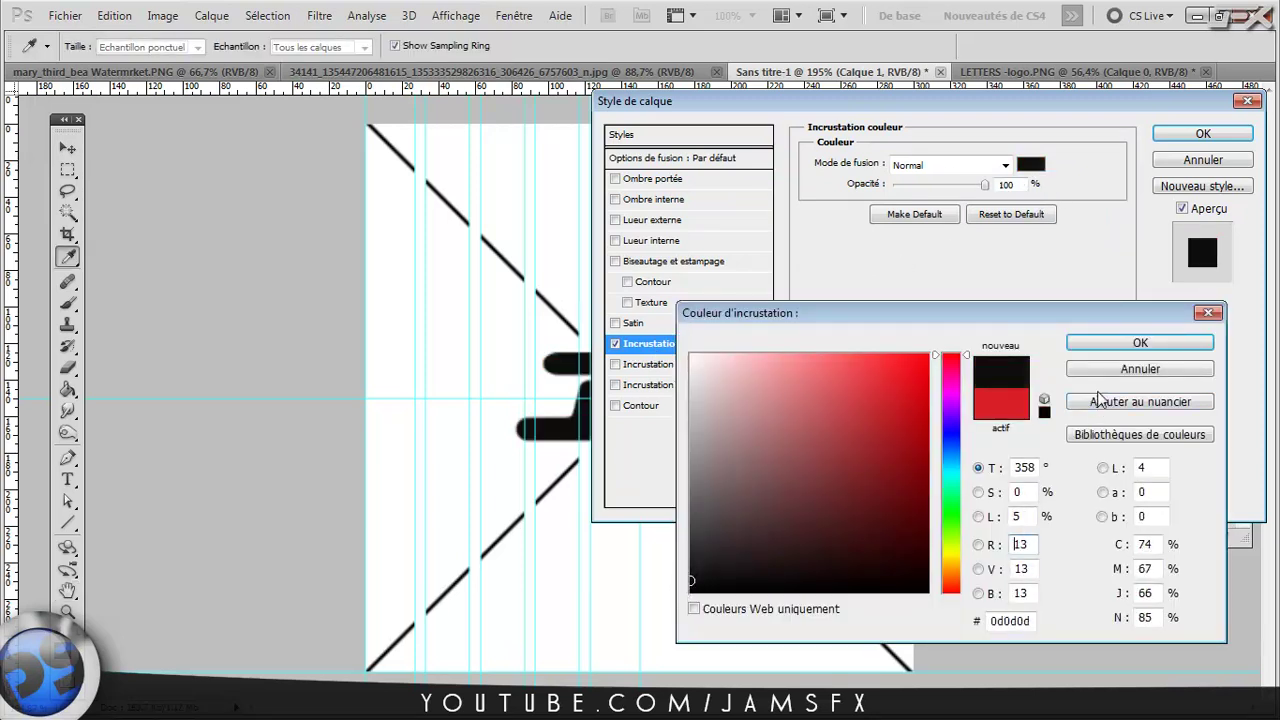
left_click(689, 571)
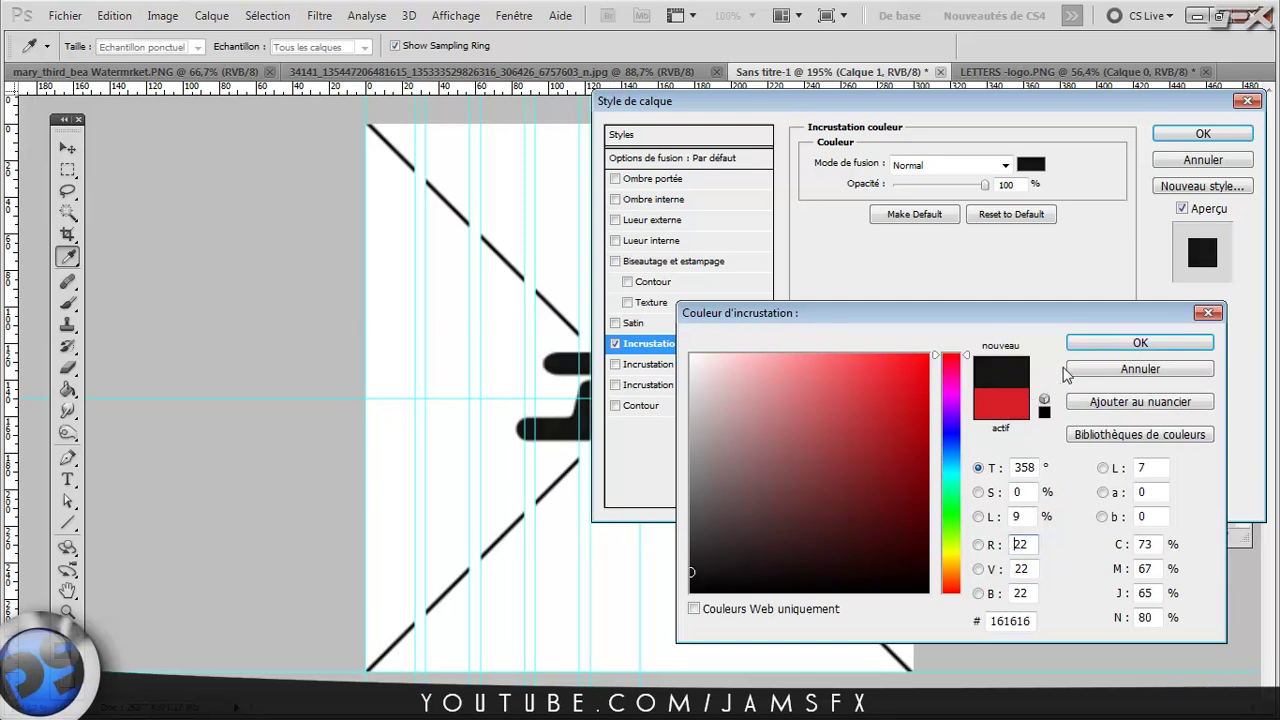
left_click(1098, 343)
left_click(1203, 133)
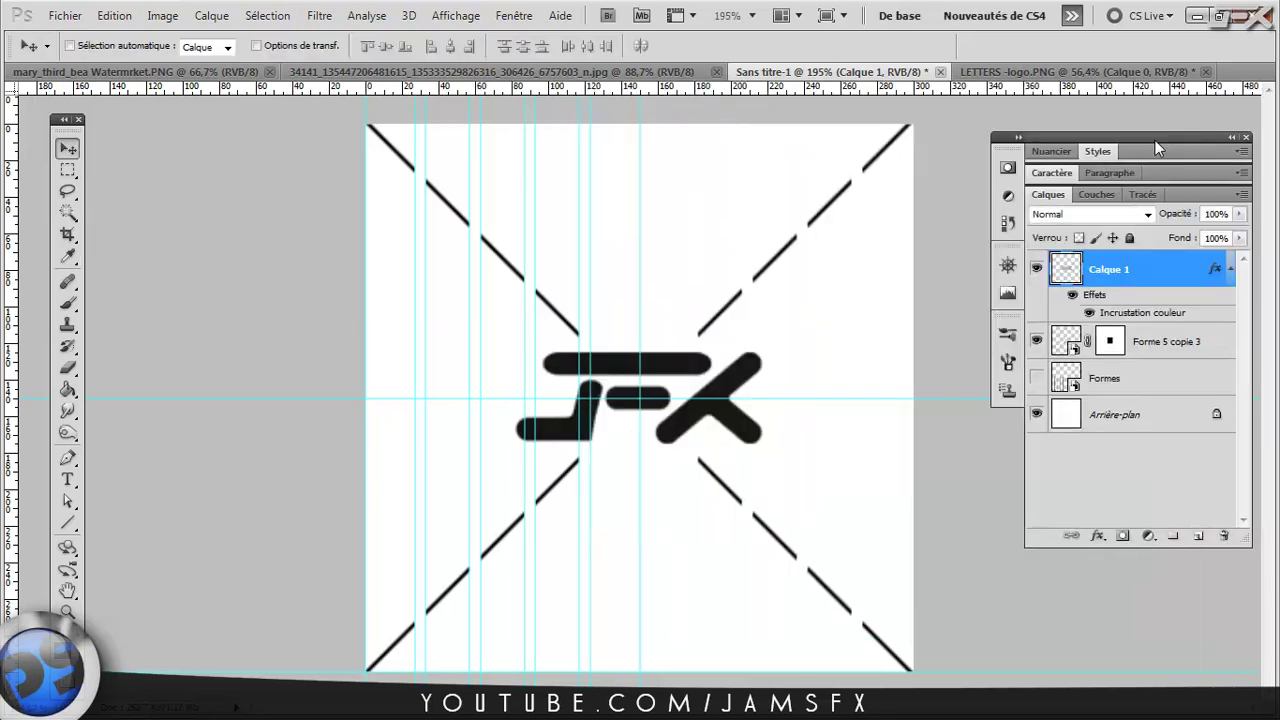
Step: Select the logo and dashed X layers and convert them into one smart object
left_click(1205, 342, "shift")
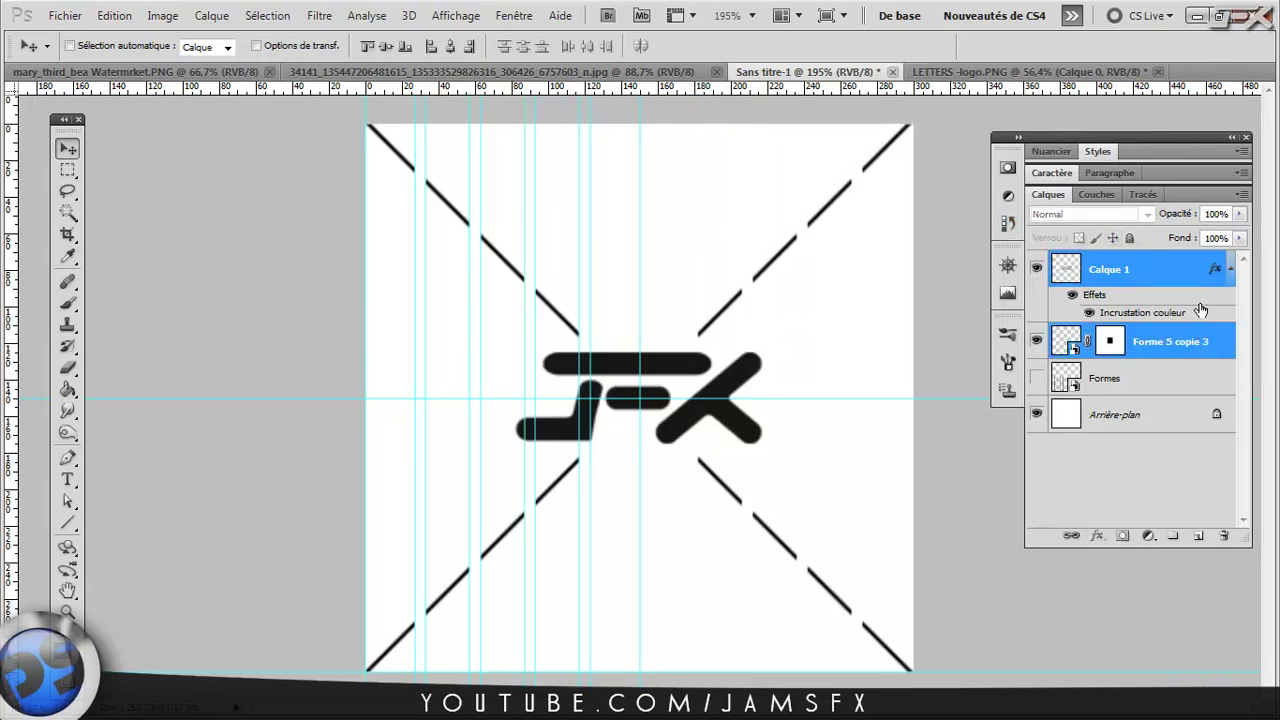
right_click(1203, 268)
left_click(1062, 403)
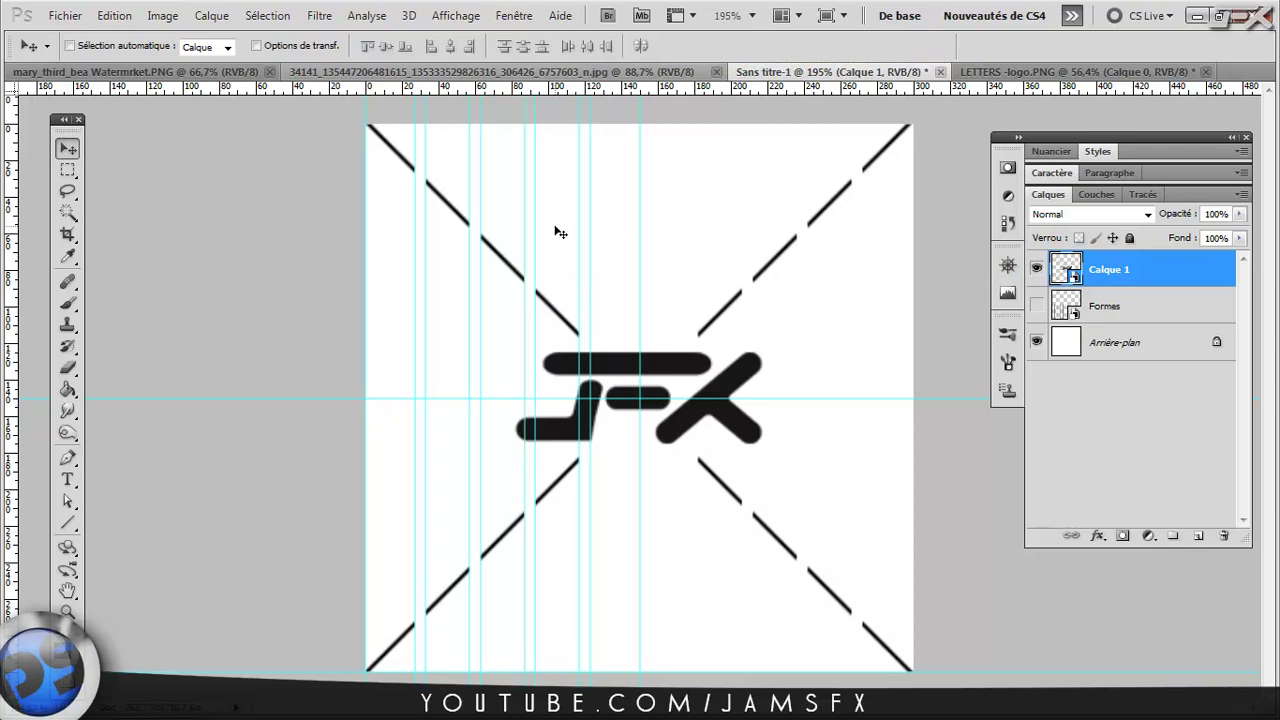
Step: Select all, offset the tile +150/+150 px with wrap-around, and hide the Arrière-plan layer
key("alt")
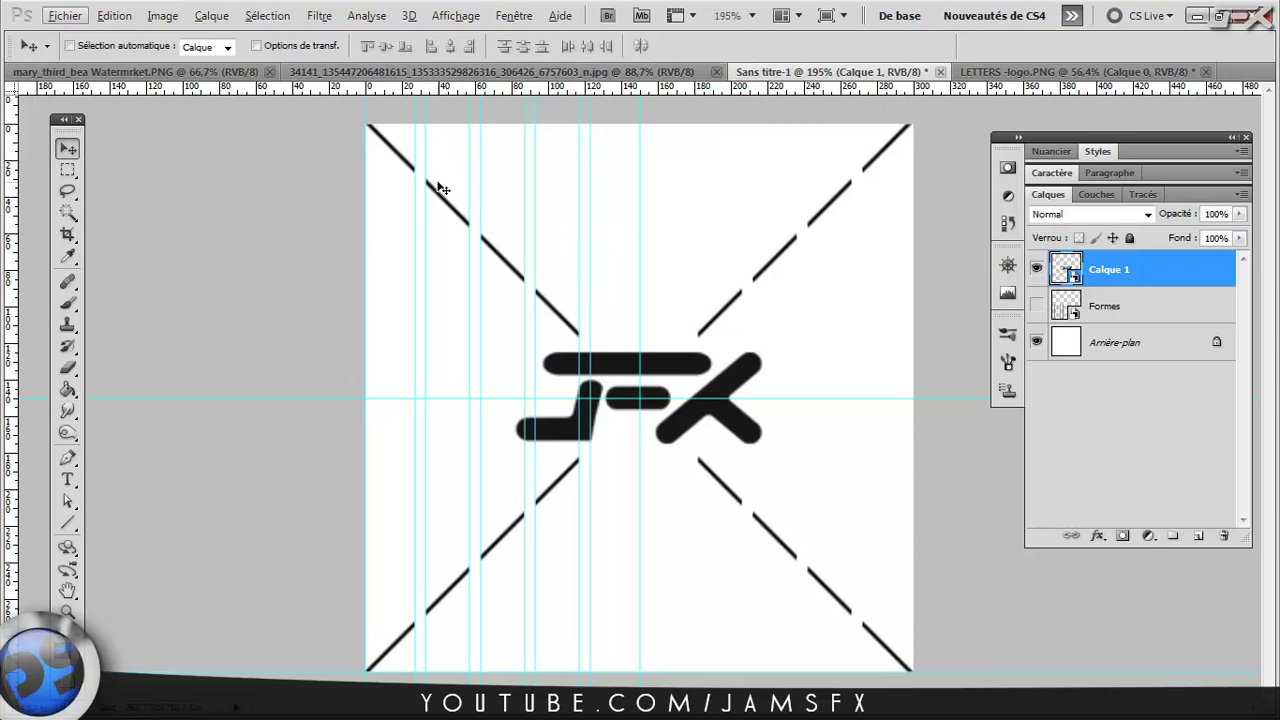
left_click(268, 16)
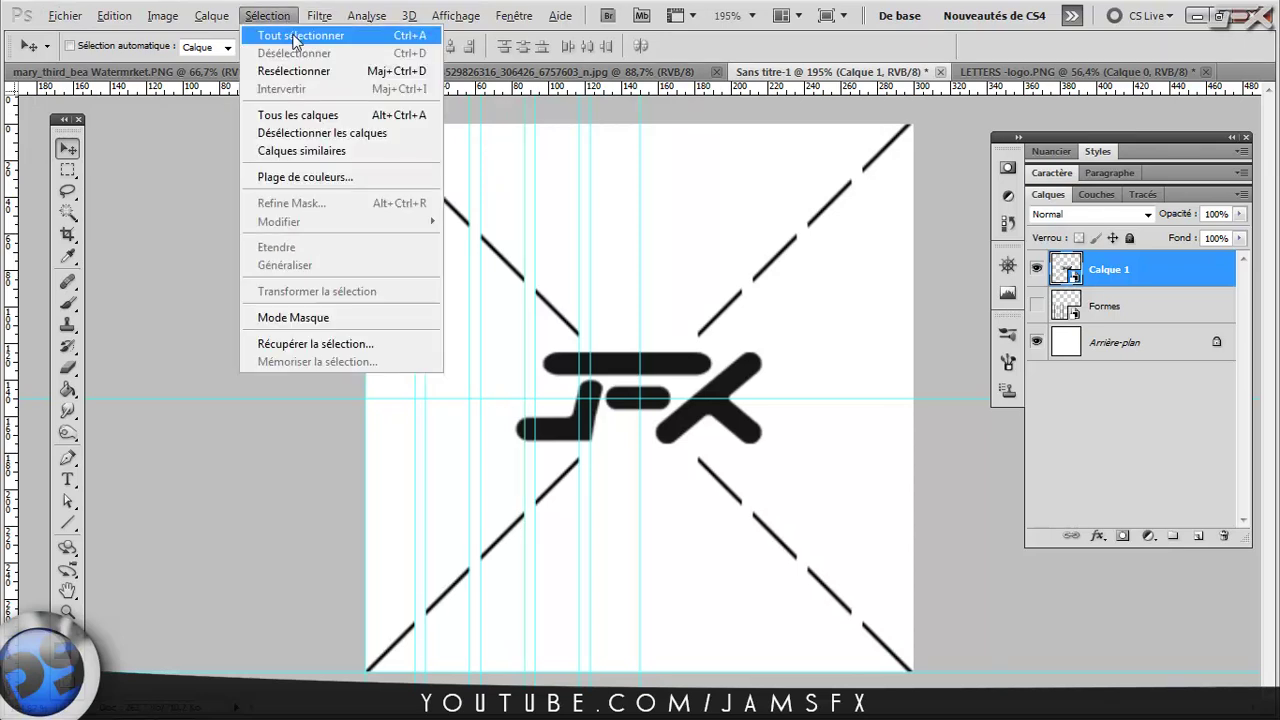
left_click(285, 31)
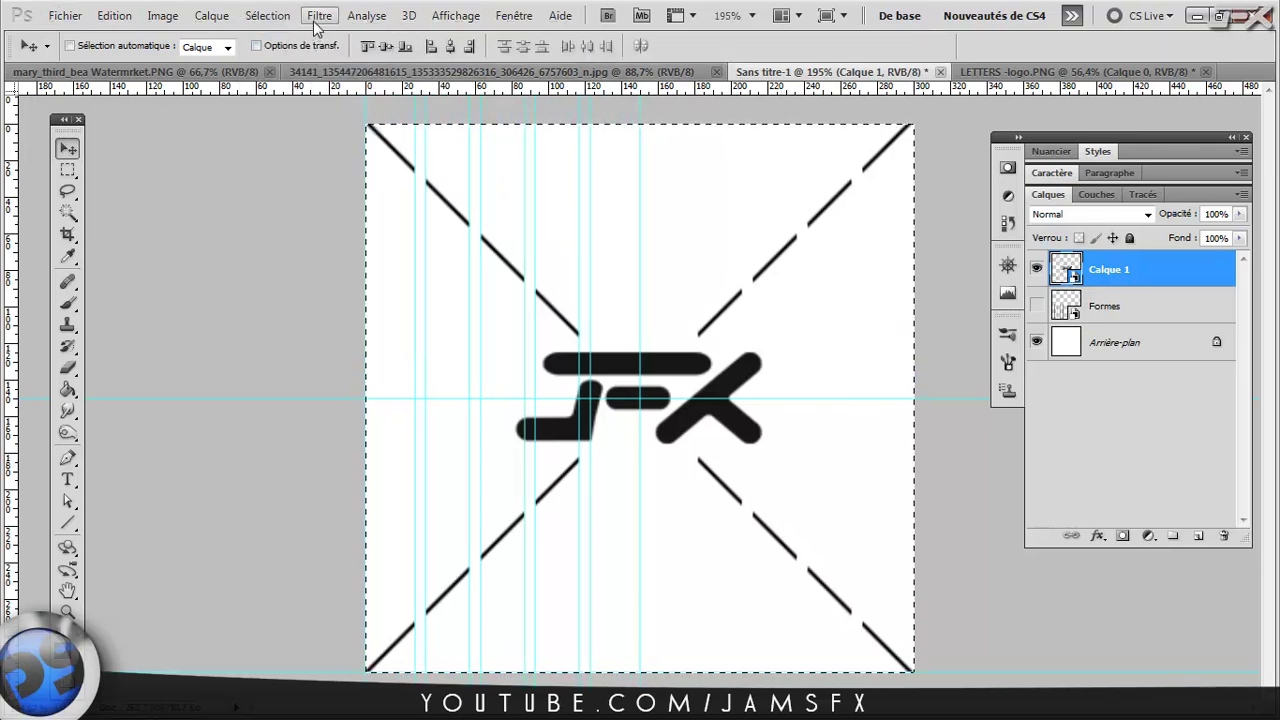
left_click(319, 16)
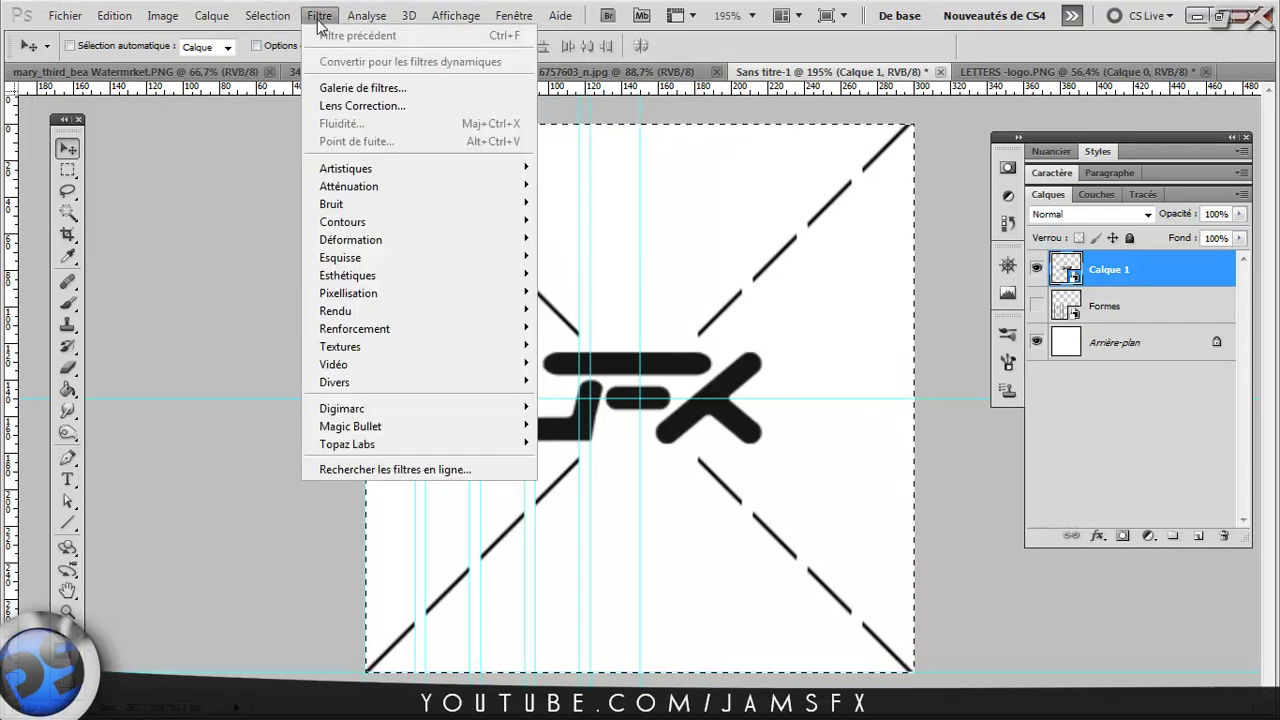
mouse_move(414, 382)
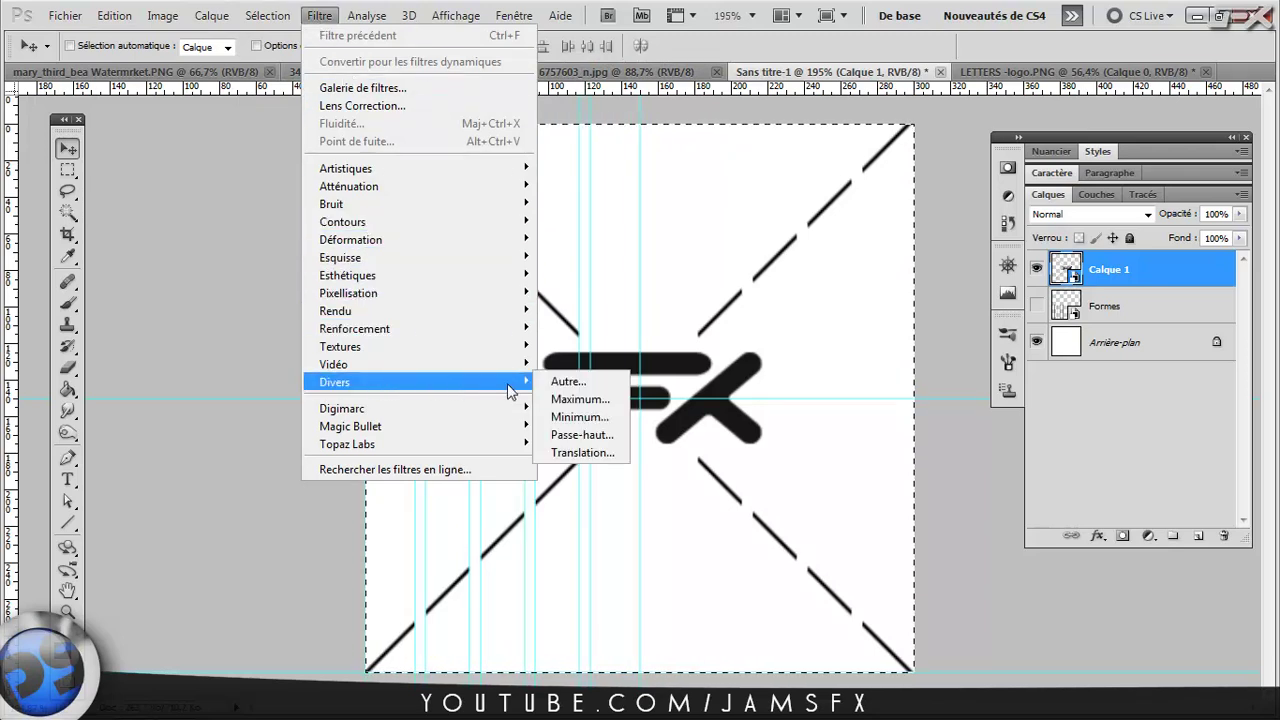
left_click(580, 453)
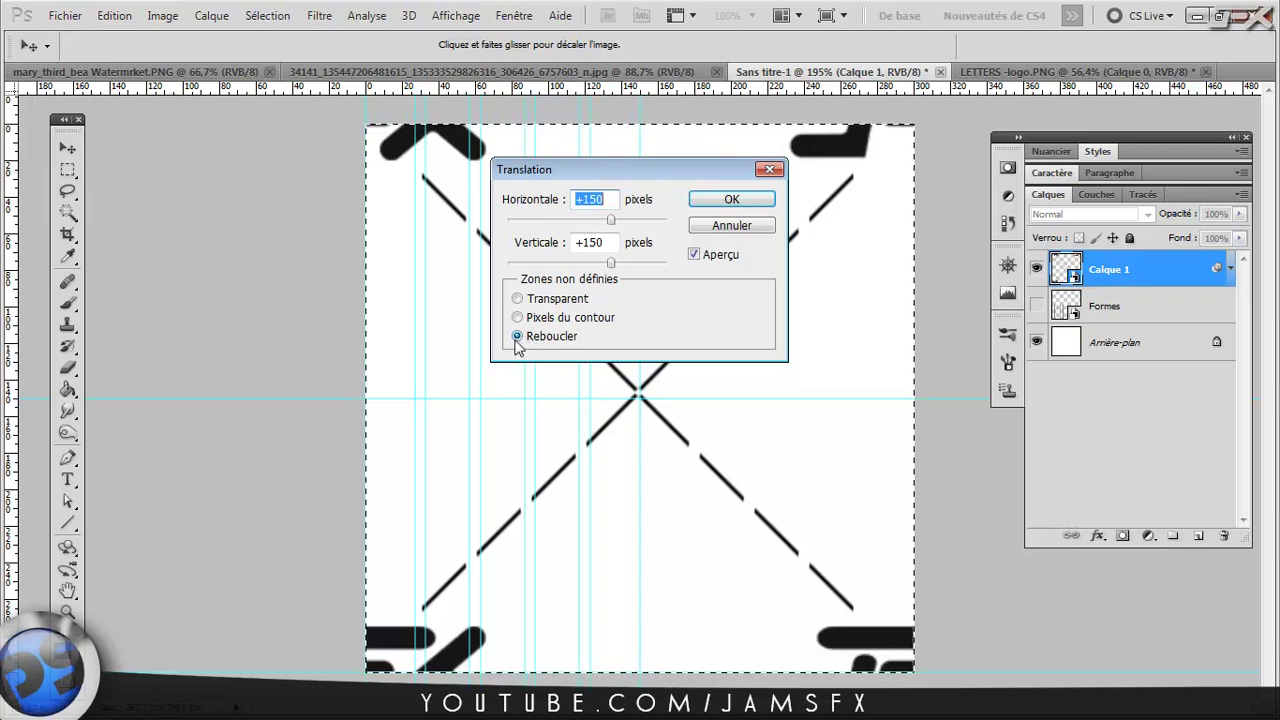
left_click(738, 202)
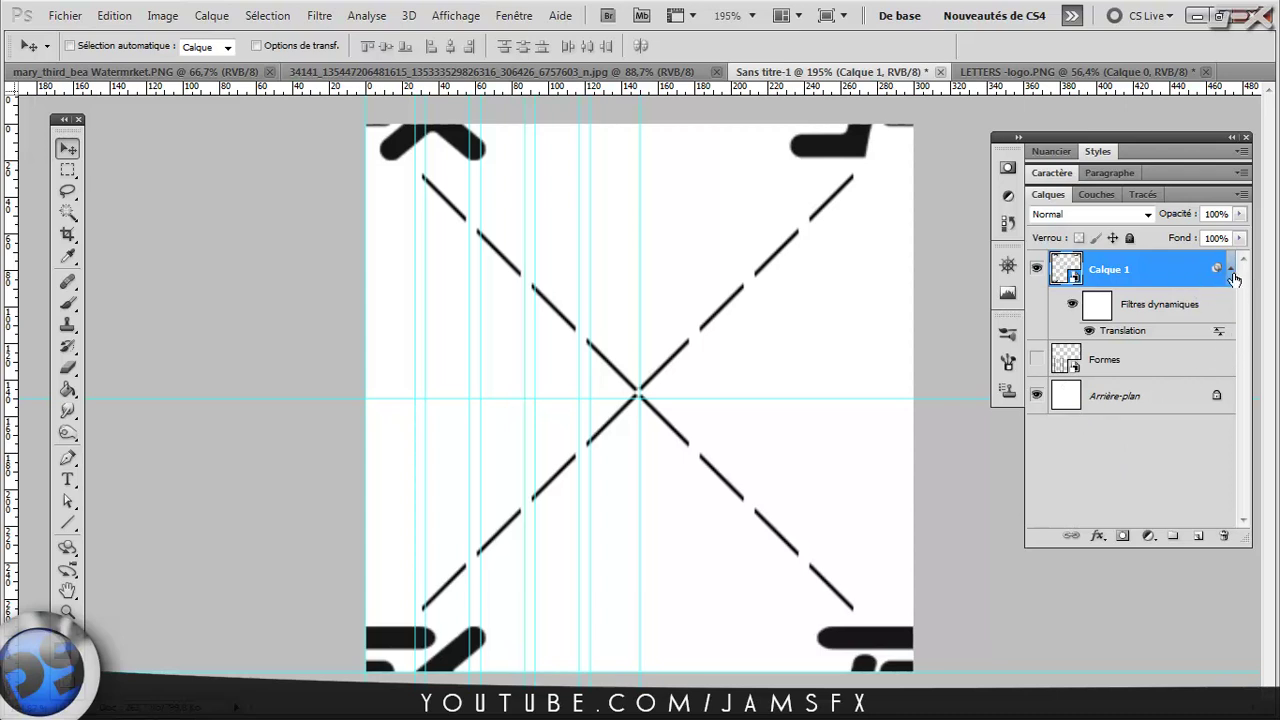
left_click(1230, 268)
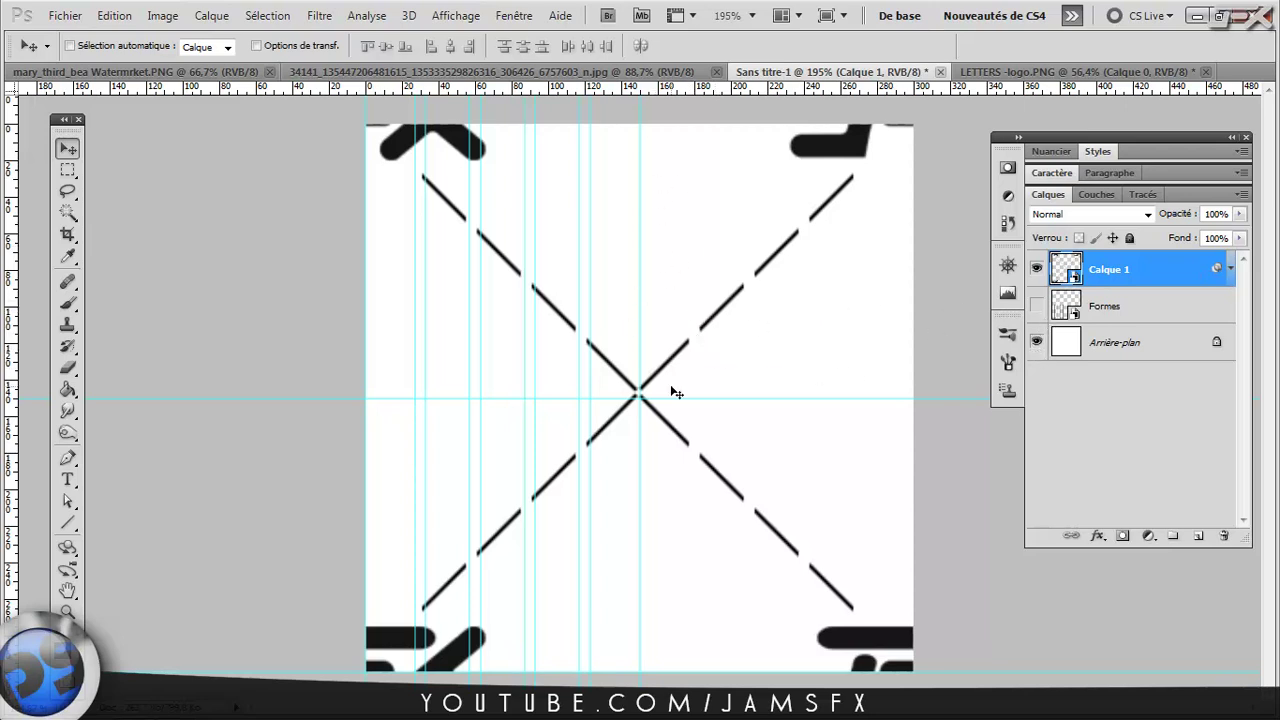
left_click(1036, 342)
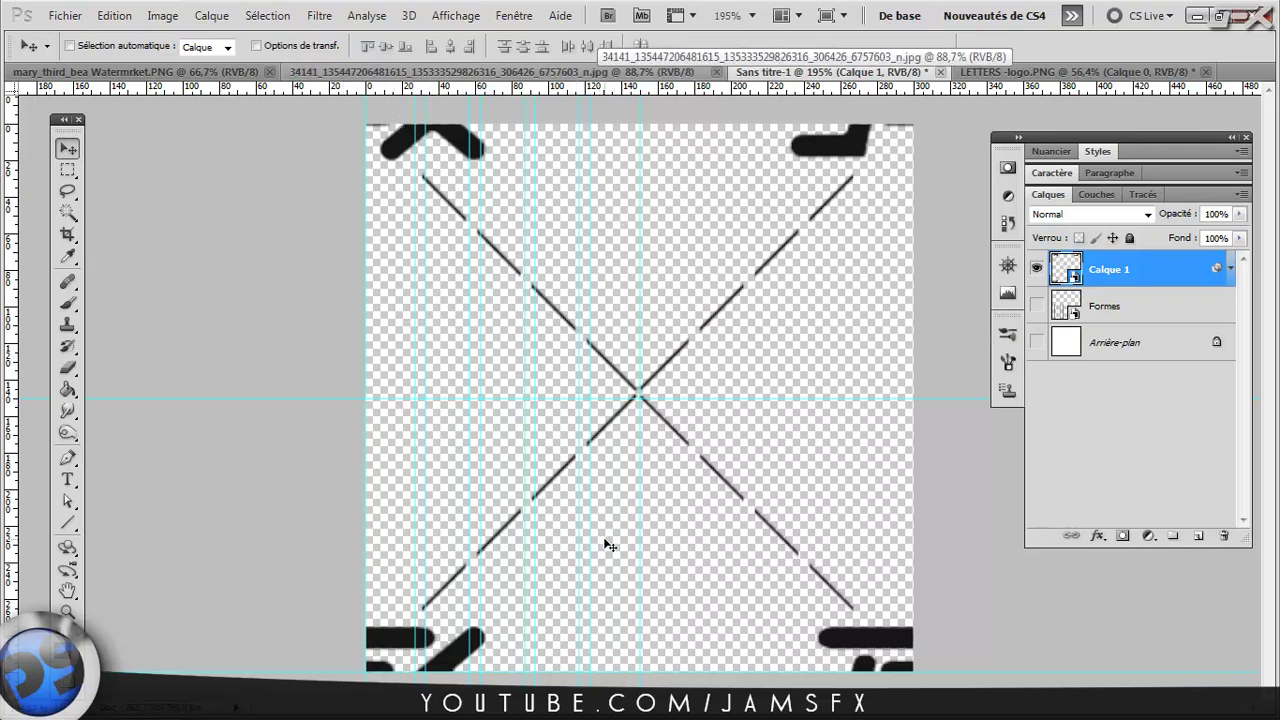
Step: Save the canvas as a new pattern named filigrane JFX
left_click(115, 18)
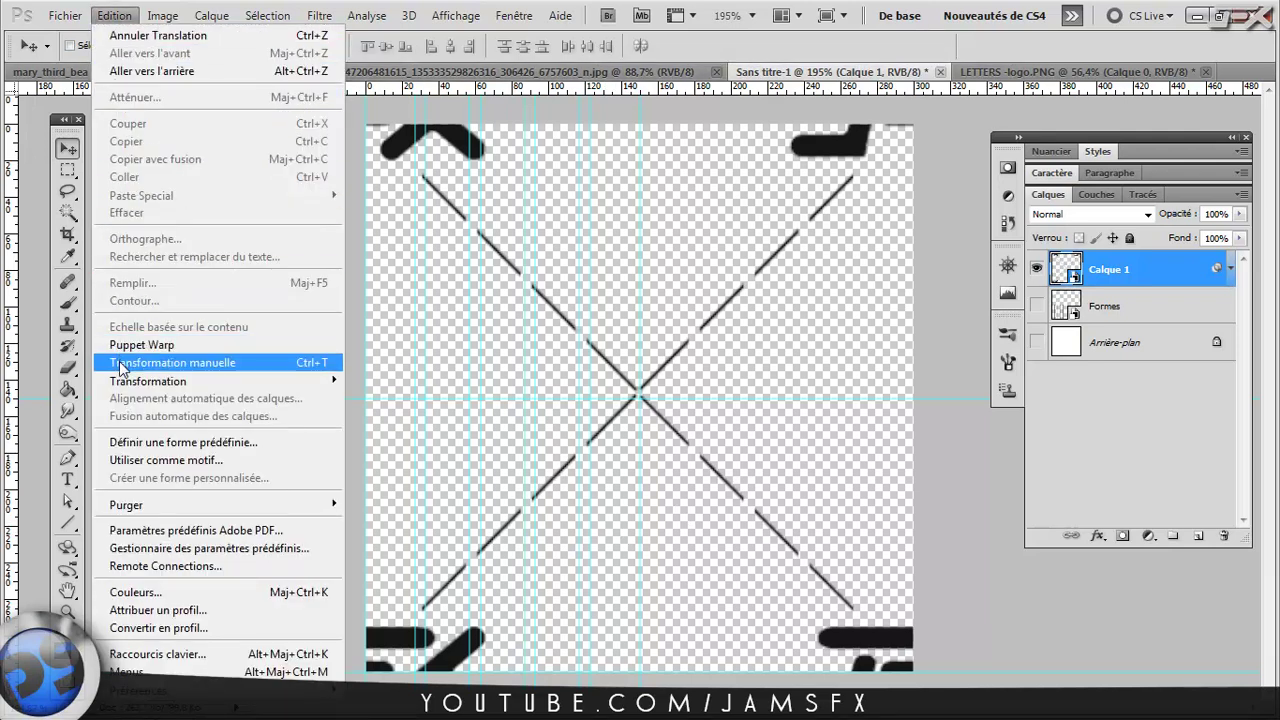
left_click(140, 461)
type("f")
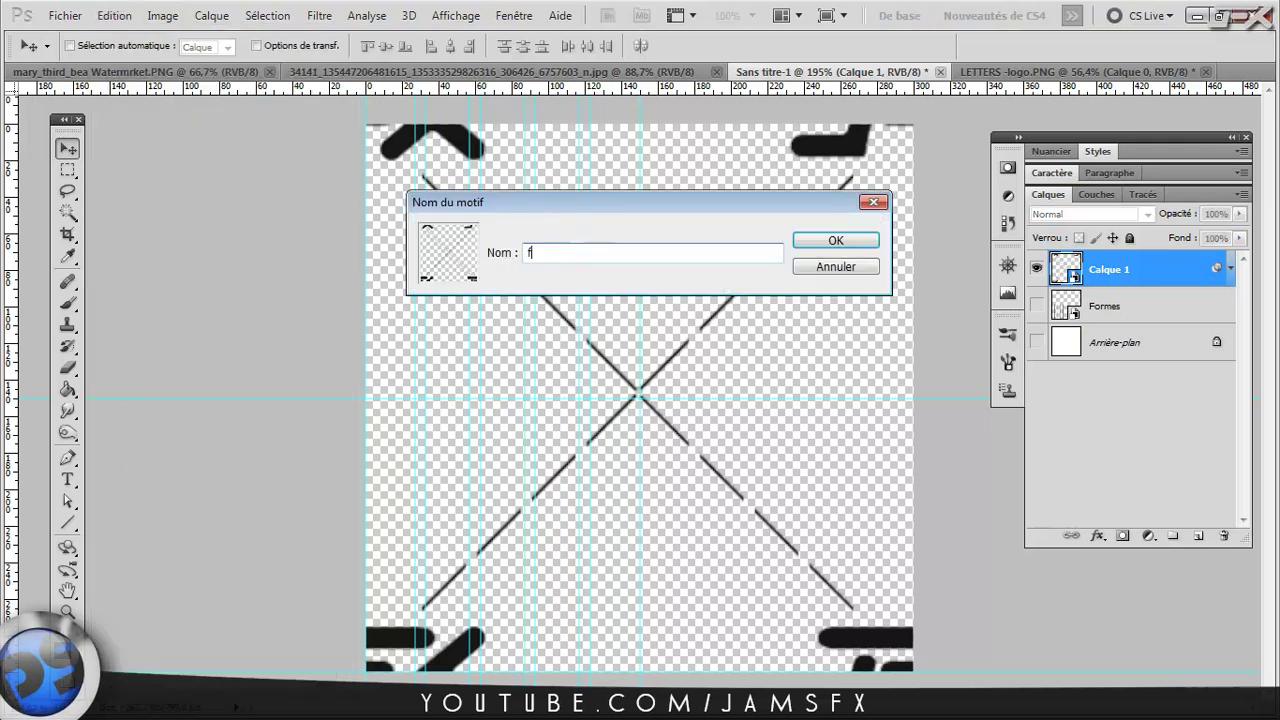
type("ilio")
type("ne JFX")
key("Return")
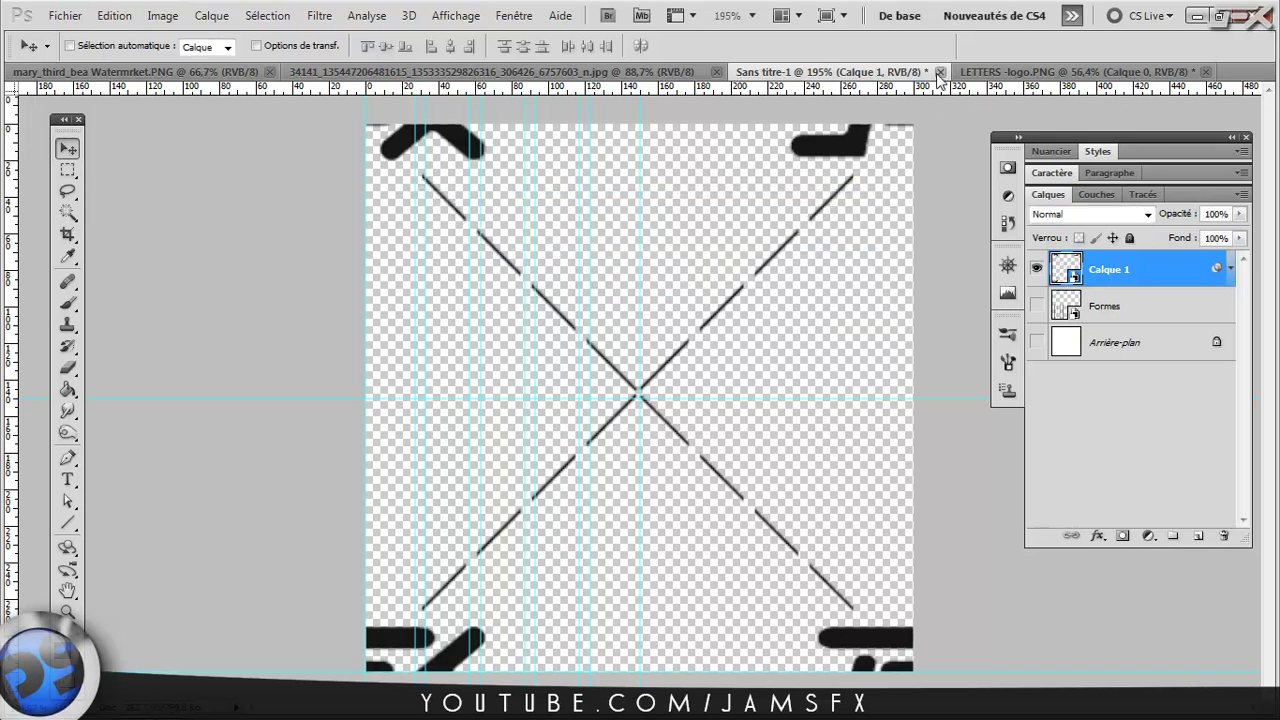
Step: Close LETTERS -logo.PNG without saving and switch to the snake portrait photo
left_click(1203, 71)
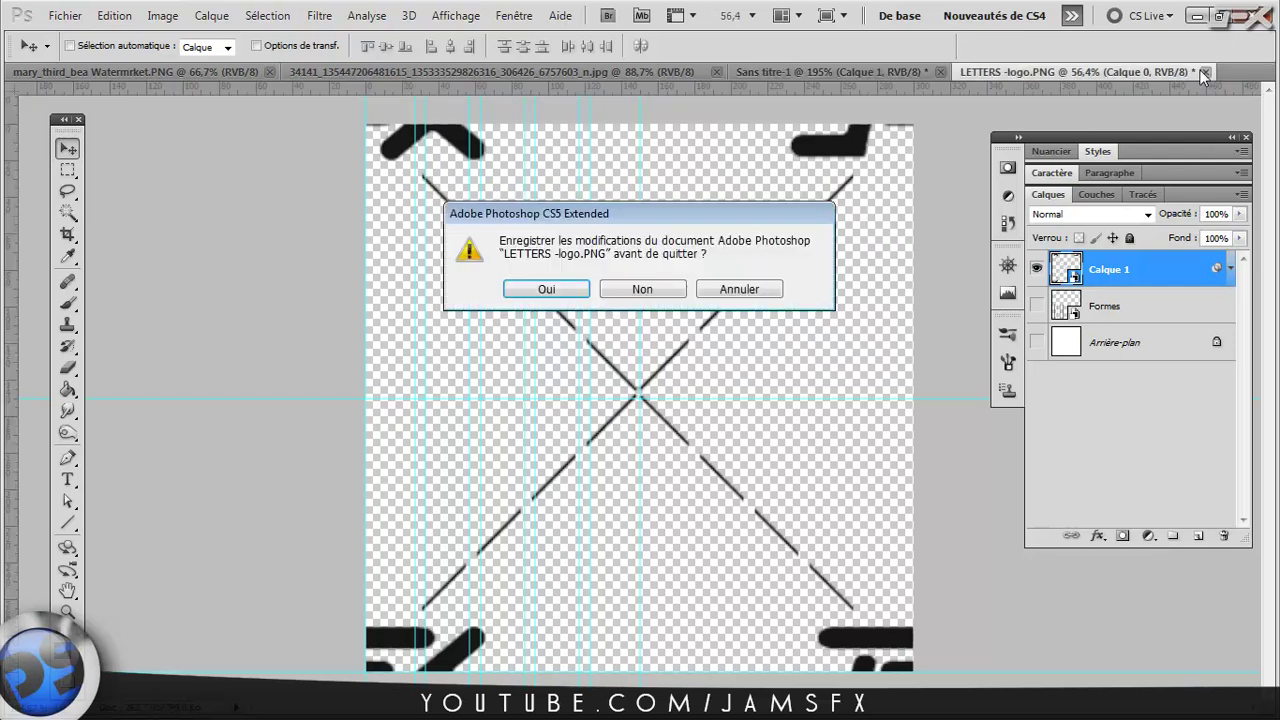
left_click(645, 288)
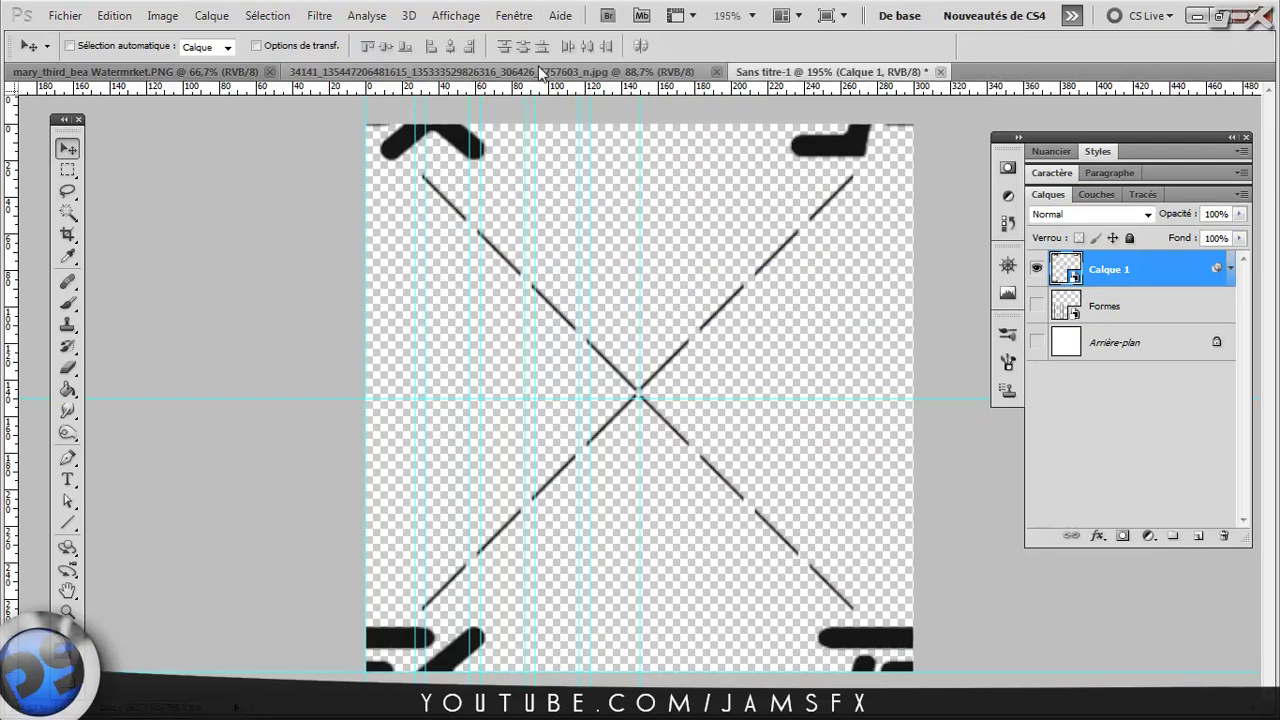
left_click(541, 72)
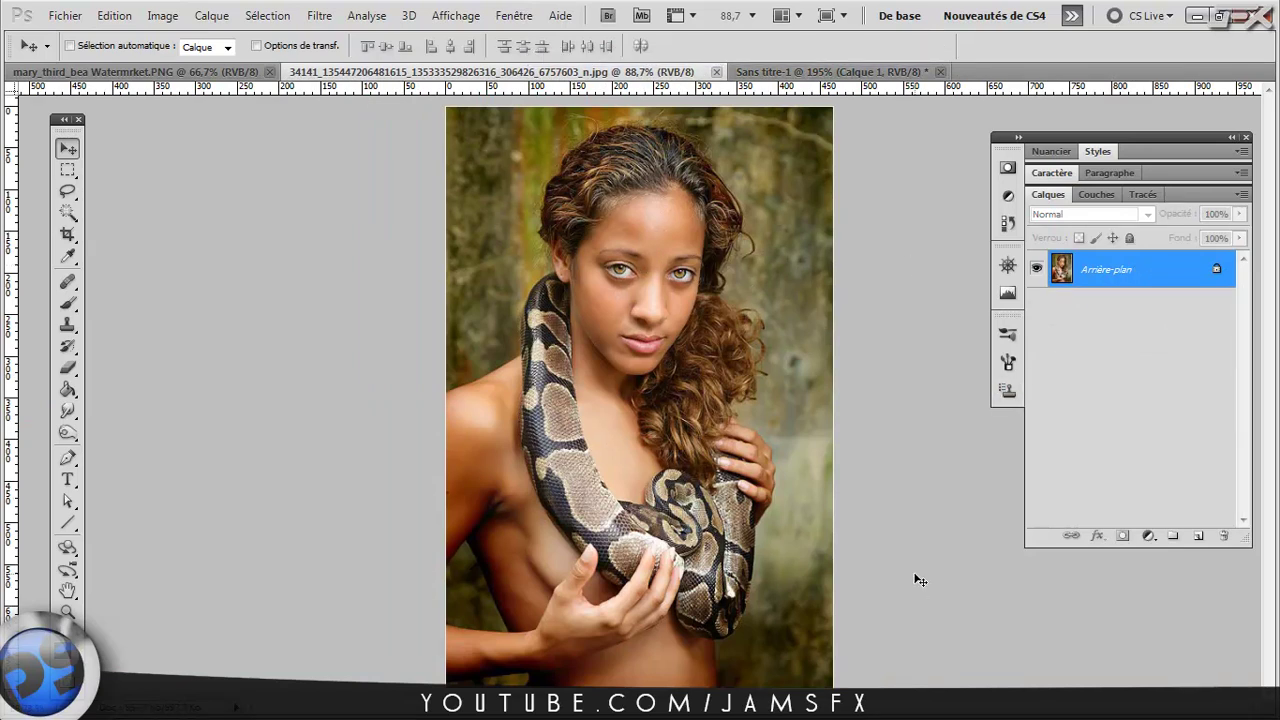
Step: Add a new layer over the portrait and Paint Bucket fill it with the filigrane JFX pattern
left_click(1199, 537)
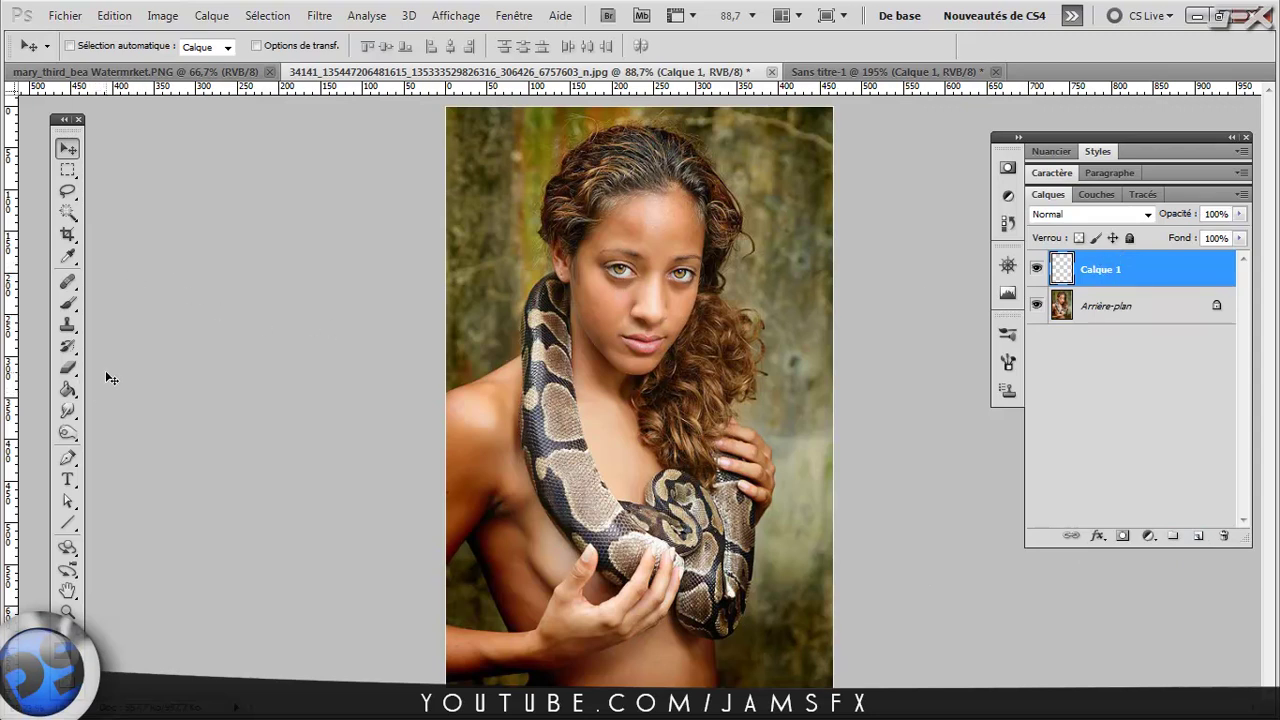
key("g")
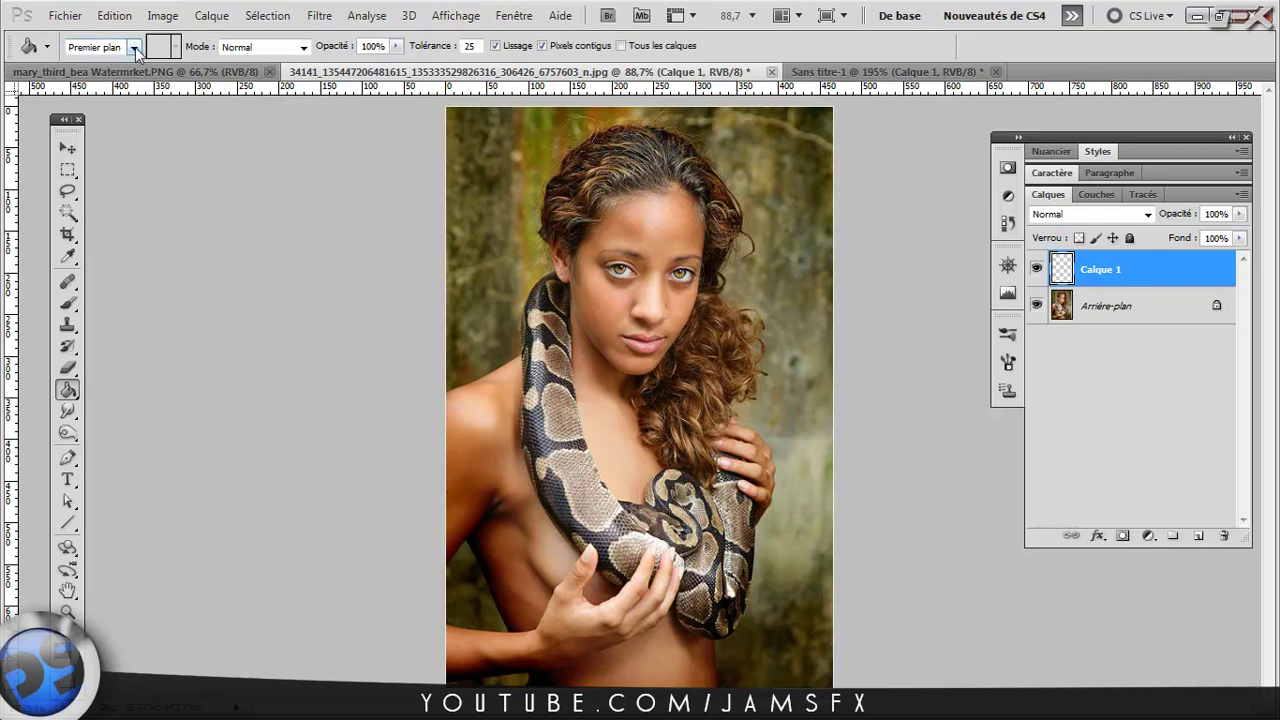
left_click(134, 47)
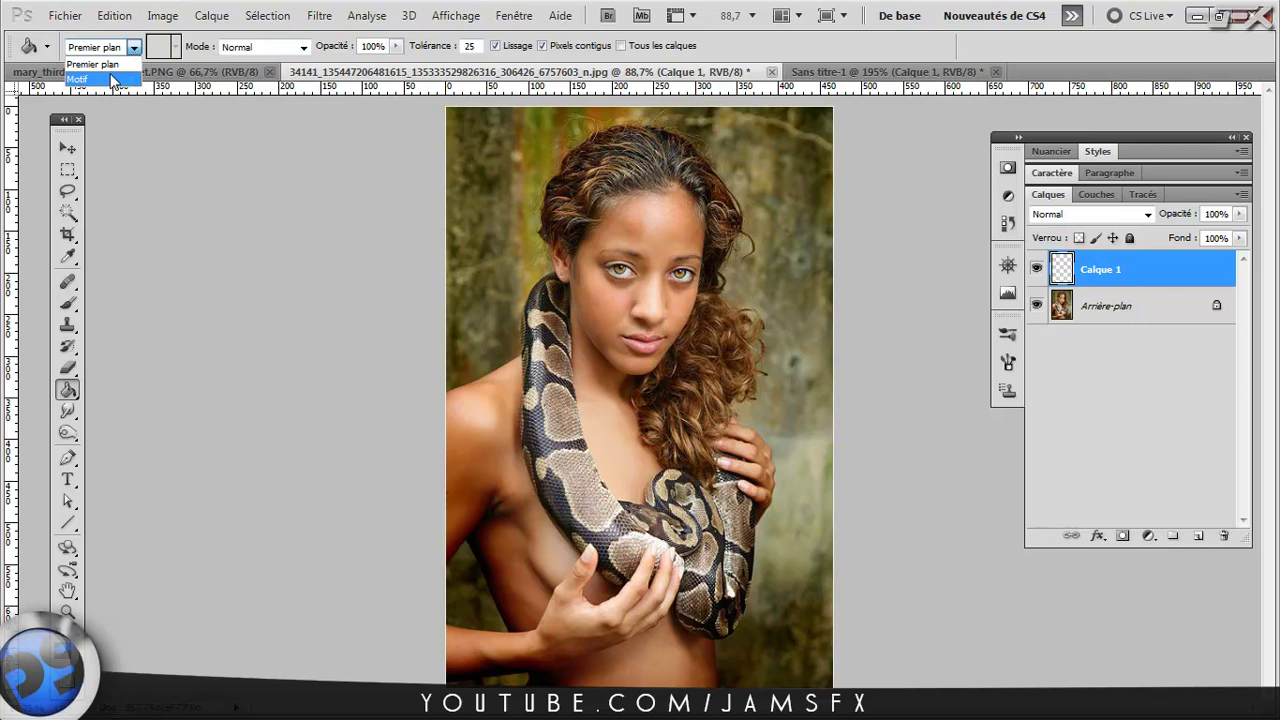
left_click(113, 79)
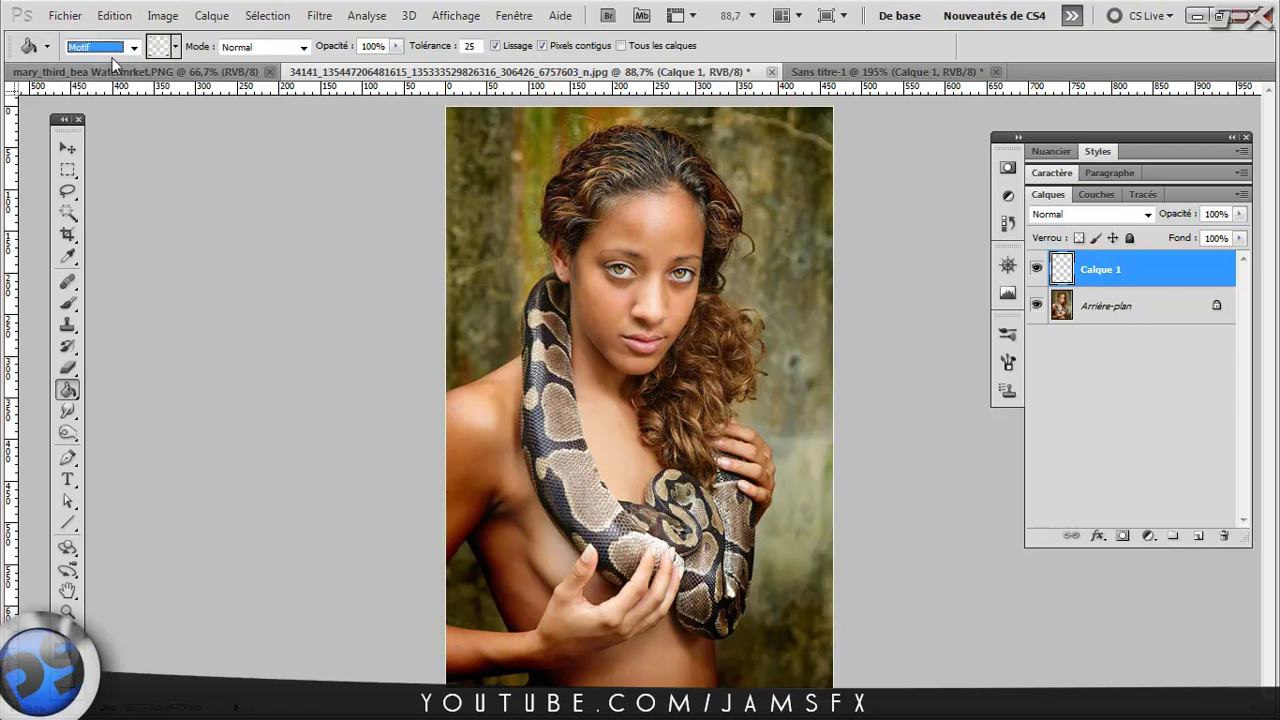
left_click(177, 47)
mouse_move(245, 100)
left_mouse_down()
mouse_move(257, 263)
mouse_move(247, 325)
left_mouse_up()
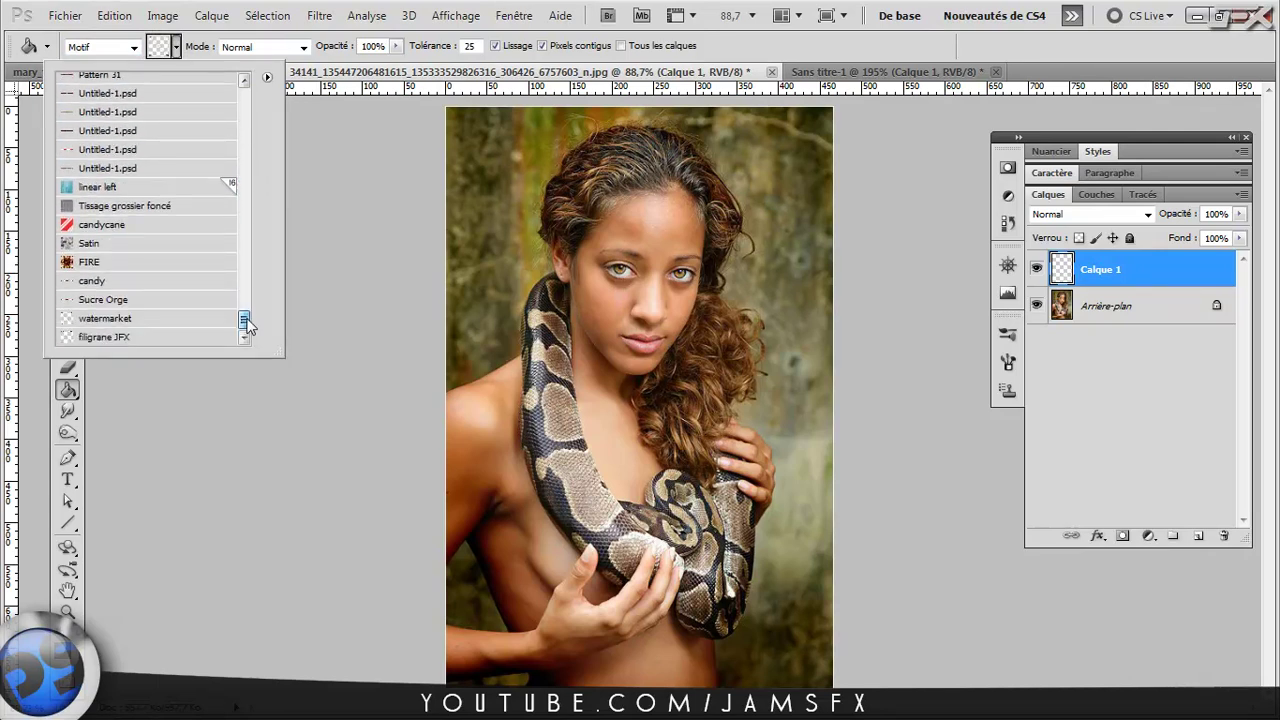
left_click(129, 340)
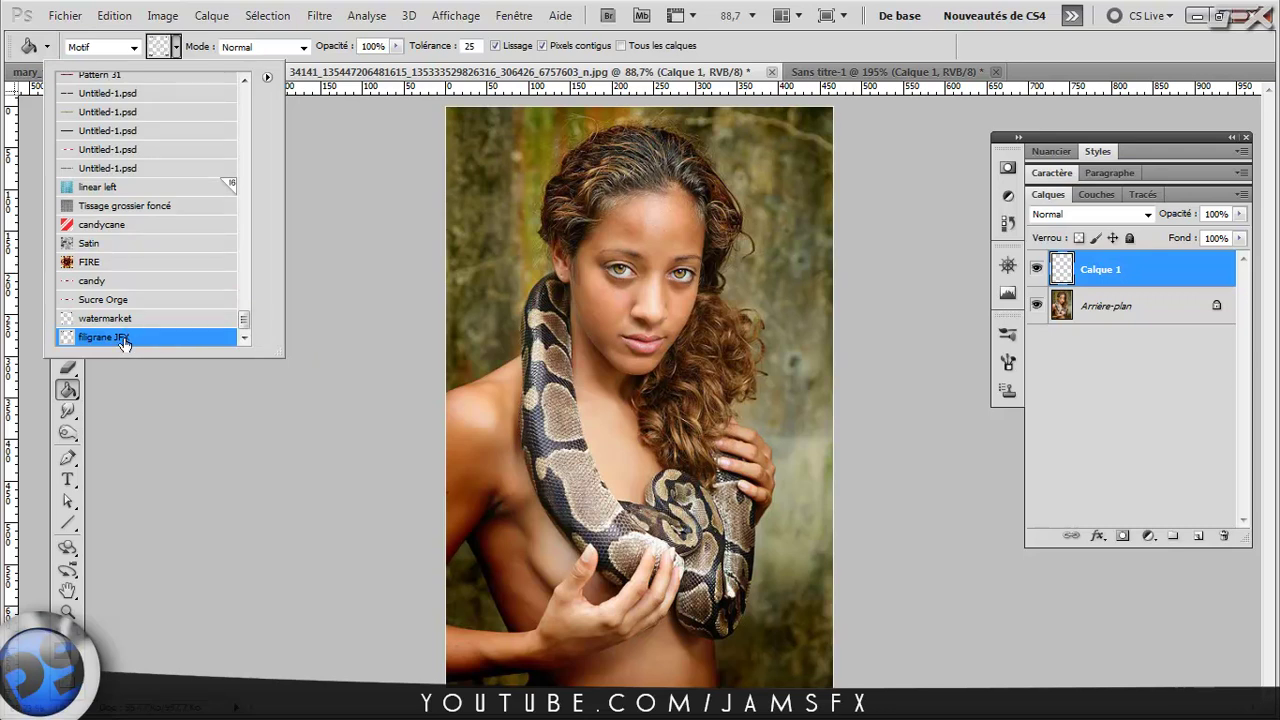
double_click(127, 342)
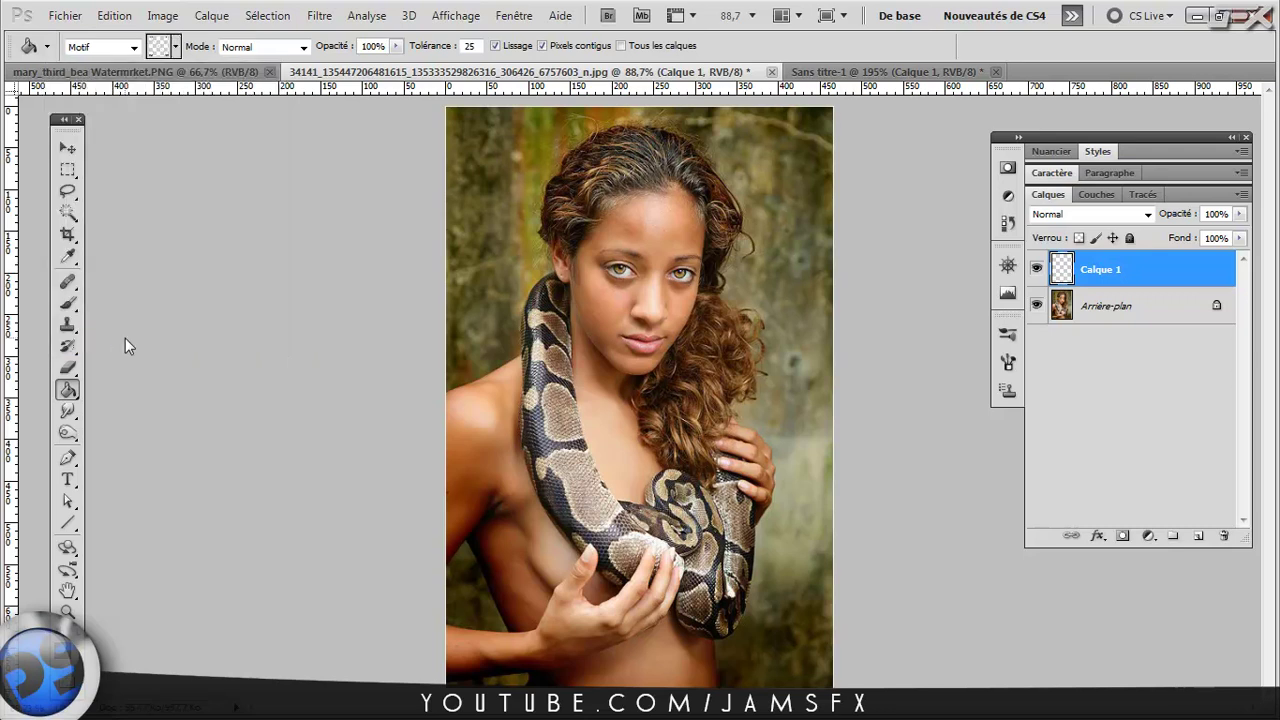
left_click(628, 393)
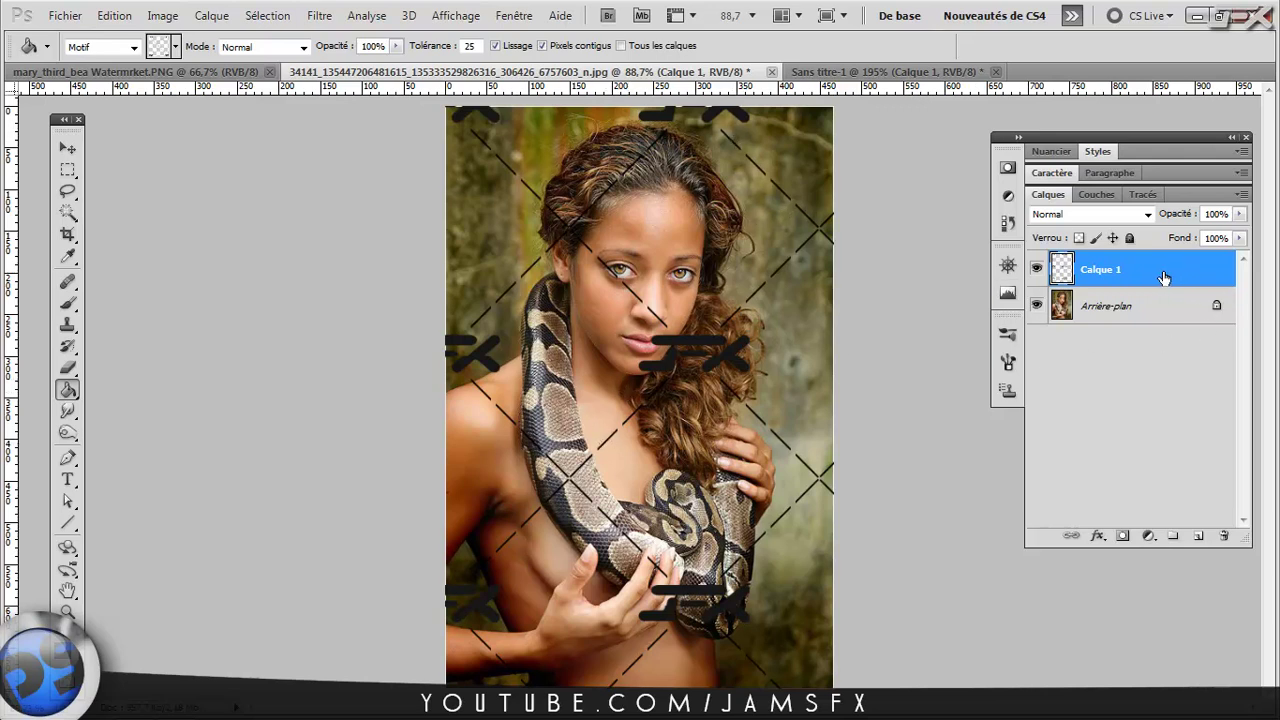
Step: Set Calque 1's fill to 30%, compare a higher value, then restore 30%
double_click(1214, 238)
type("30")
key("Return")
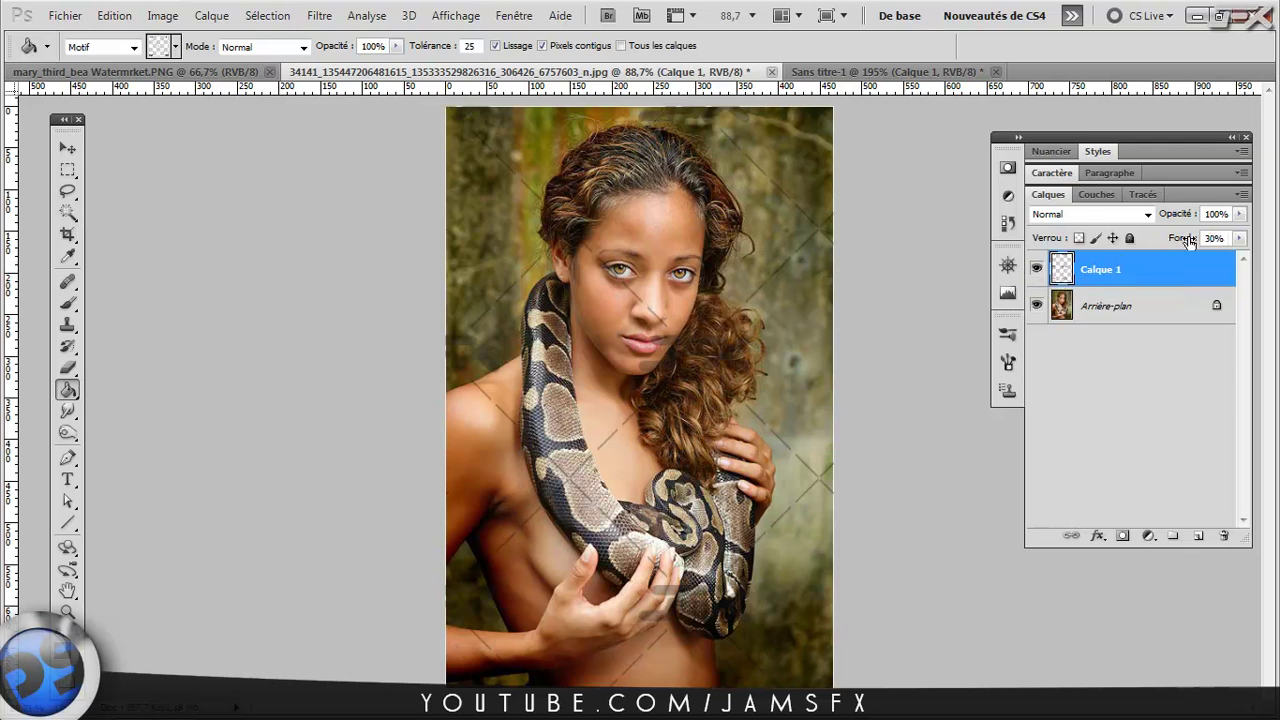
left_click_drag(1176, 240, 1193, 242)
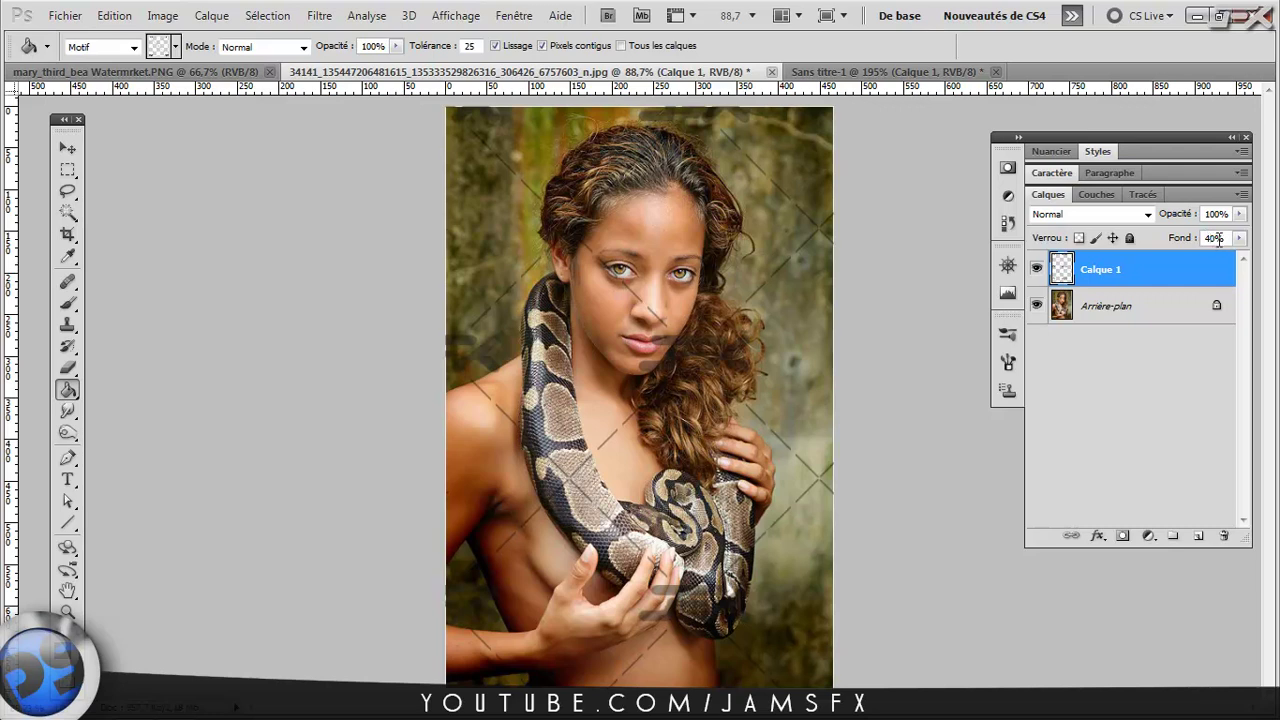
left_click_drag(1214, 238, 1199, 238)
type("30")
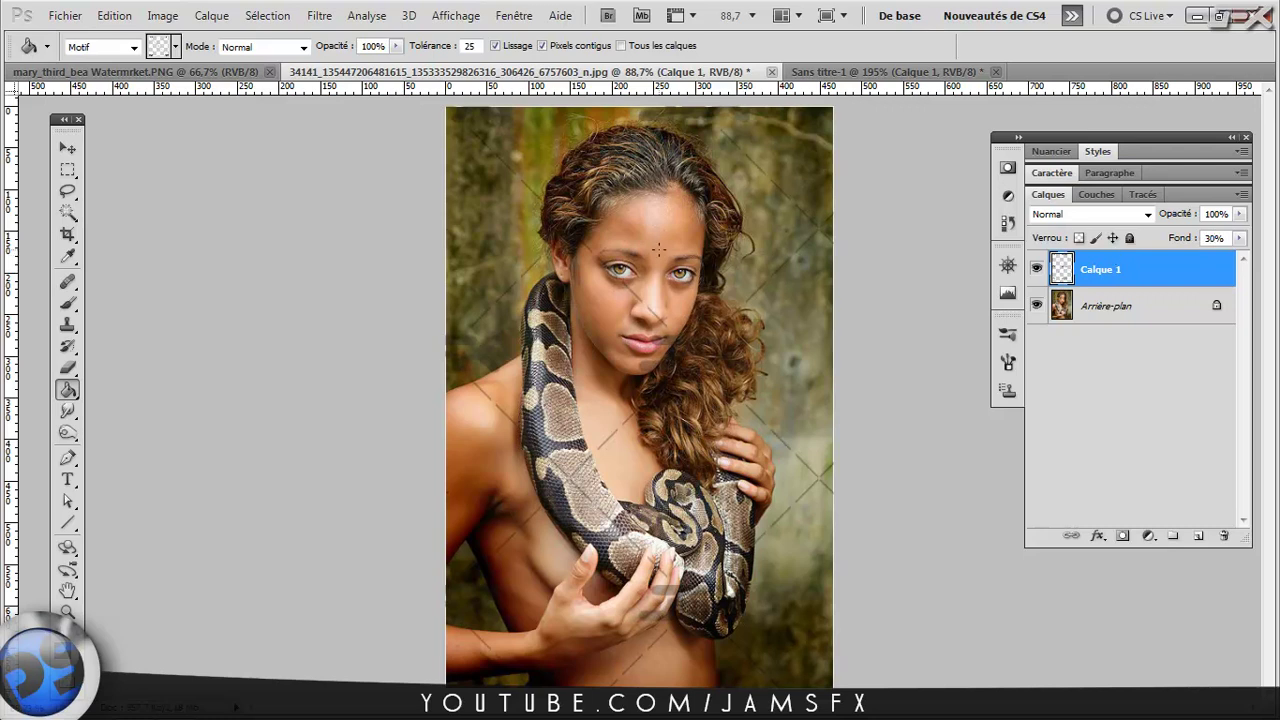
type("v")
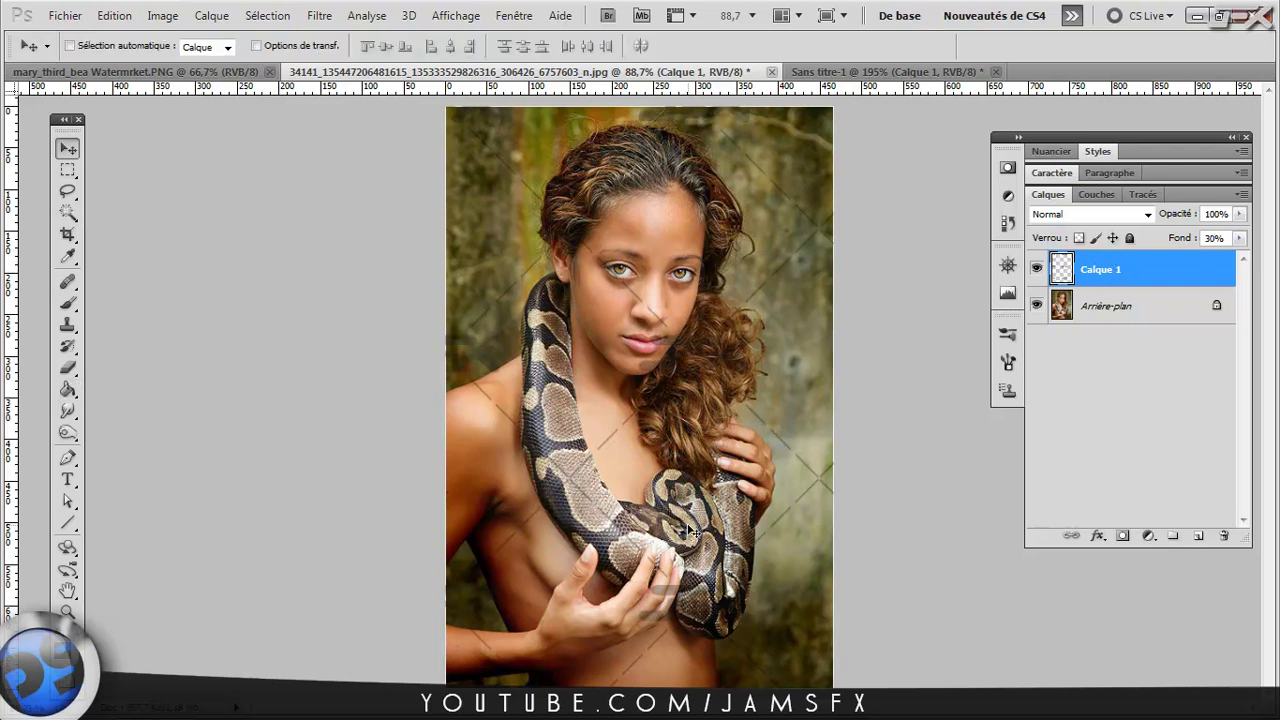
Step: Unlock the Arrière-plan photo, select it with Calque 1 and merge them with Ctrl+E
scroll(785, 411, "down", 2)
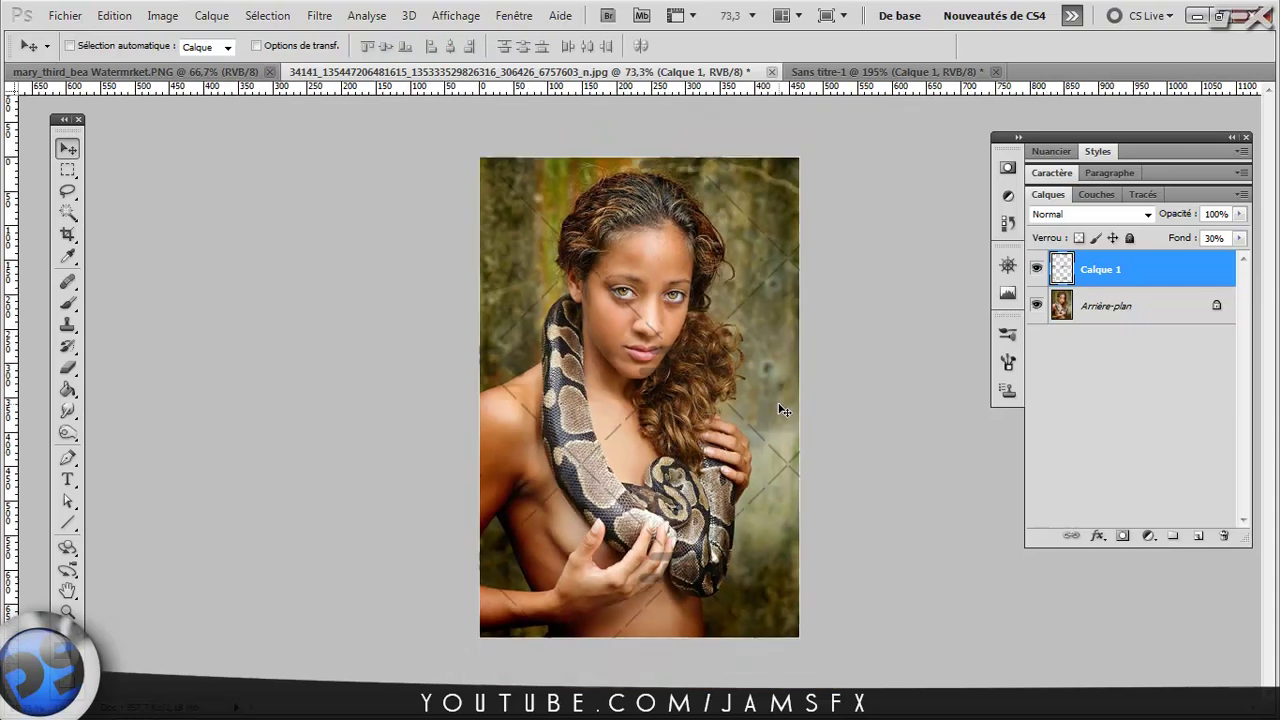
scroll(750, 410, "up", 1)
scroll(748, 413, "down", 1)
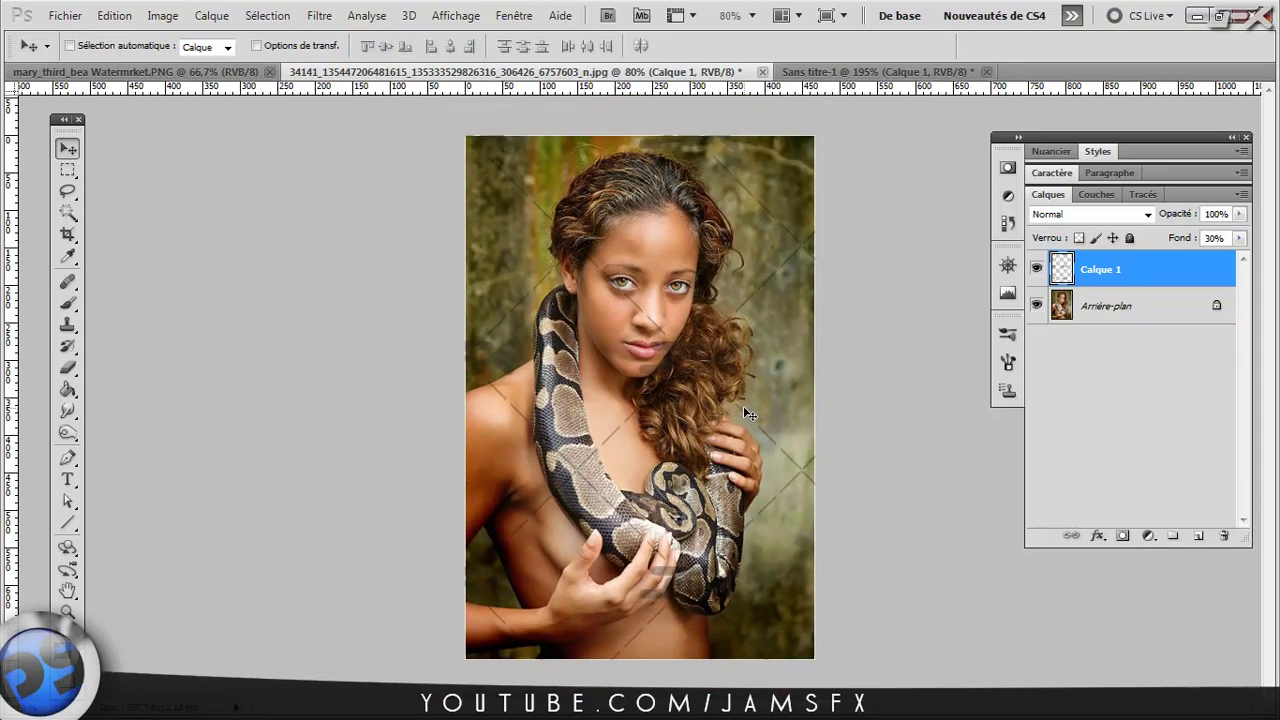
scroll(748, 413, "up", 1)
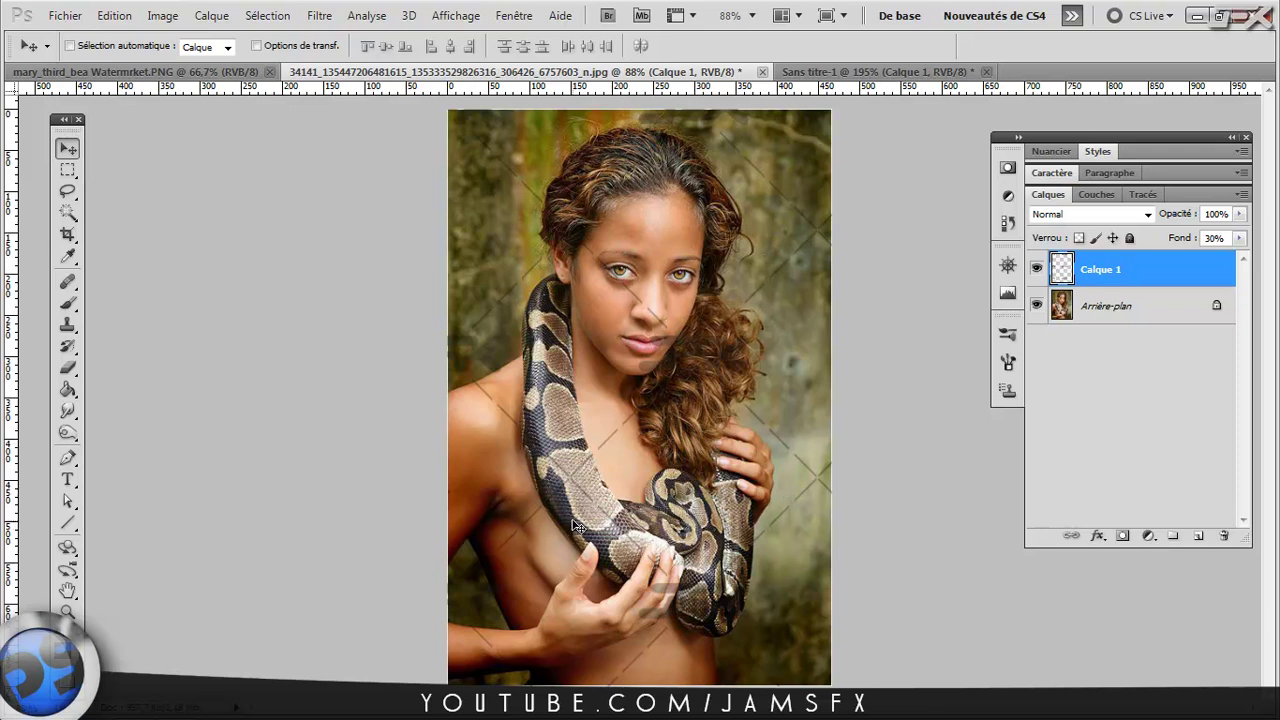
double_click(1138, 313, "alt")
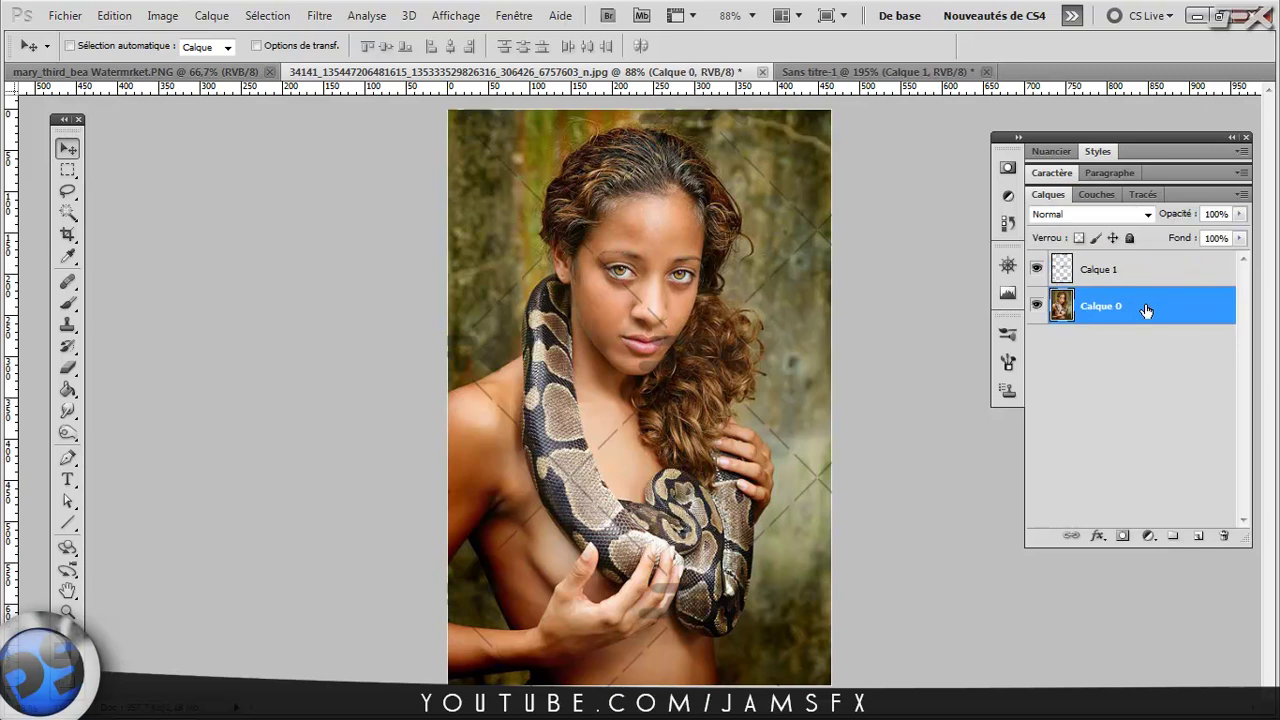
left_click(1136, 276, "shift")
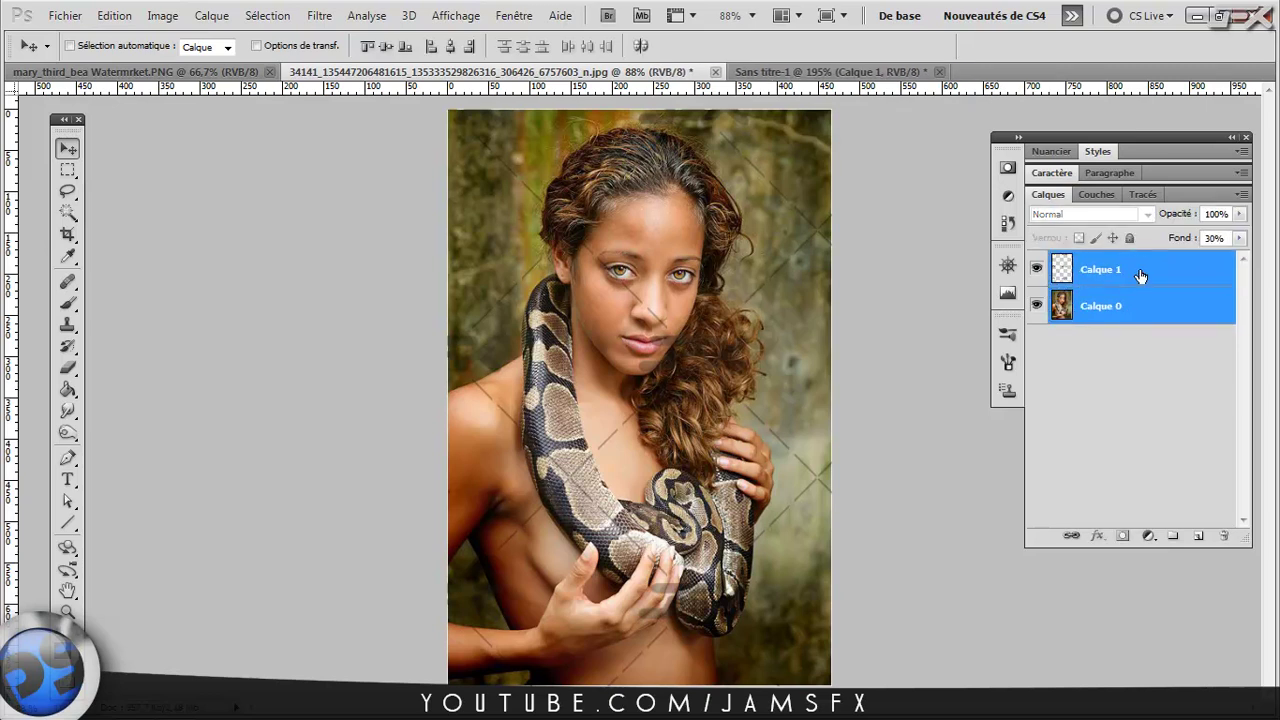
key("ctrl+e")
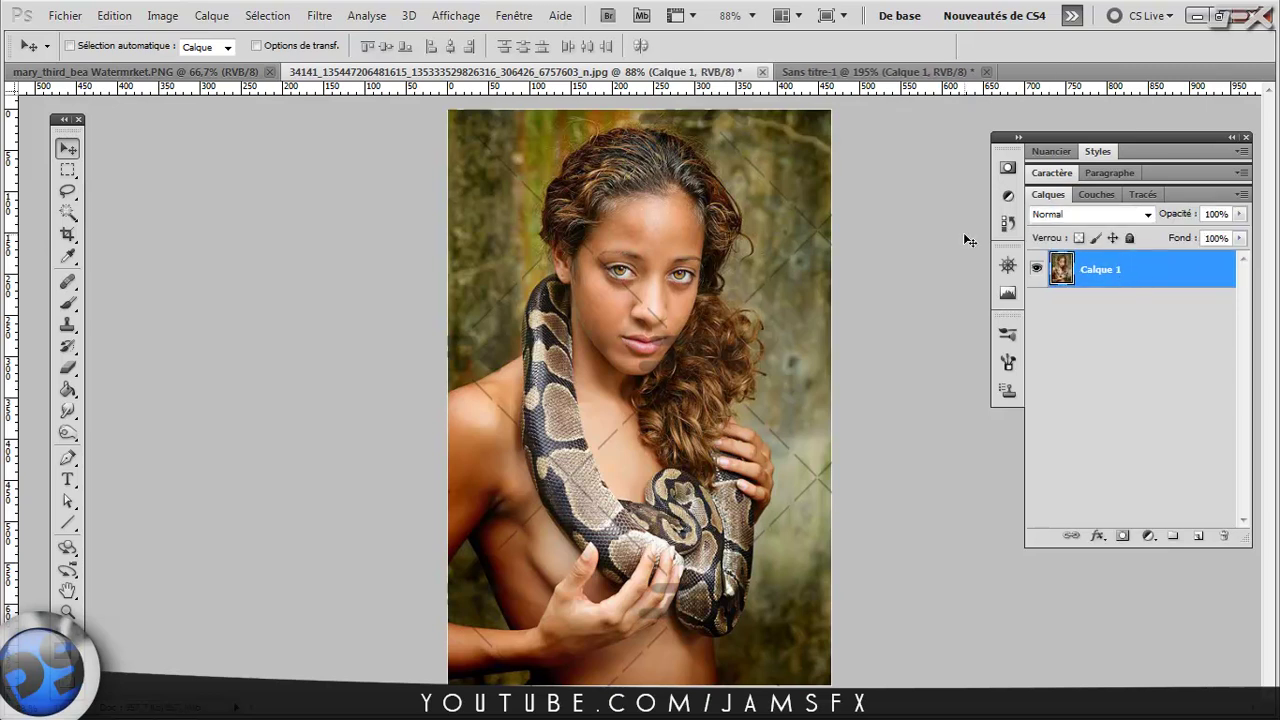